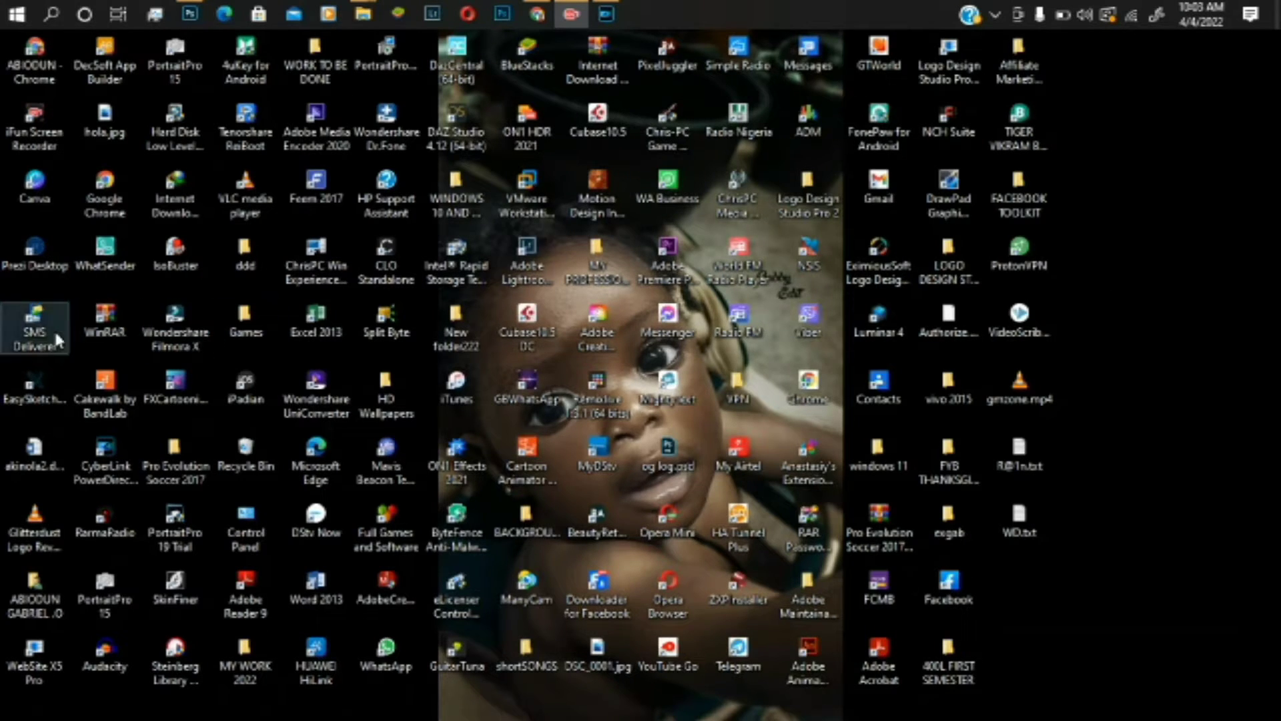
- Launch Easy Sketch Pro 3 from its desktop shortcut
{"action": "left_click", "coordinate": [45, 385]}
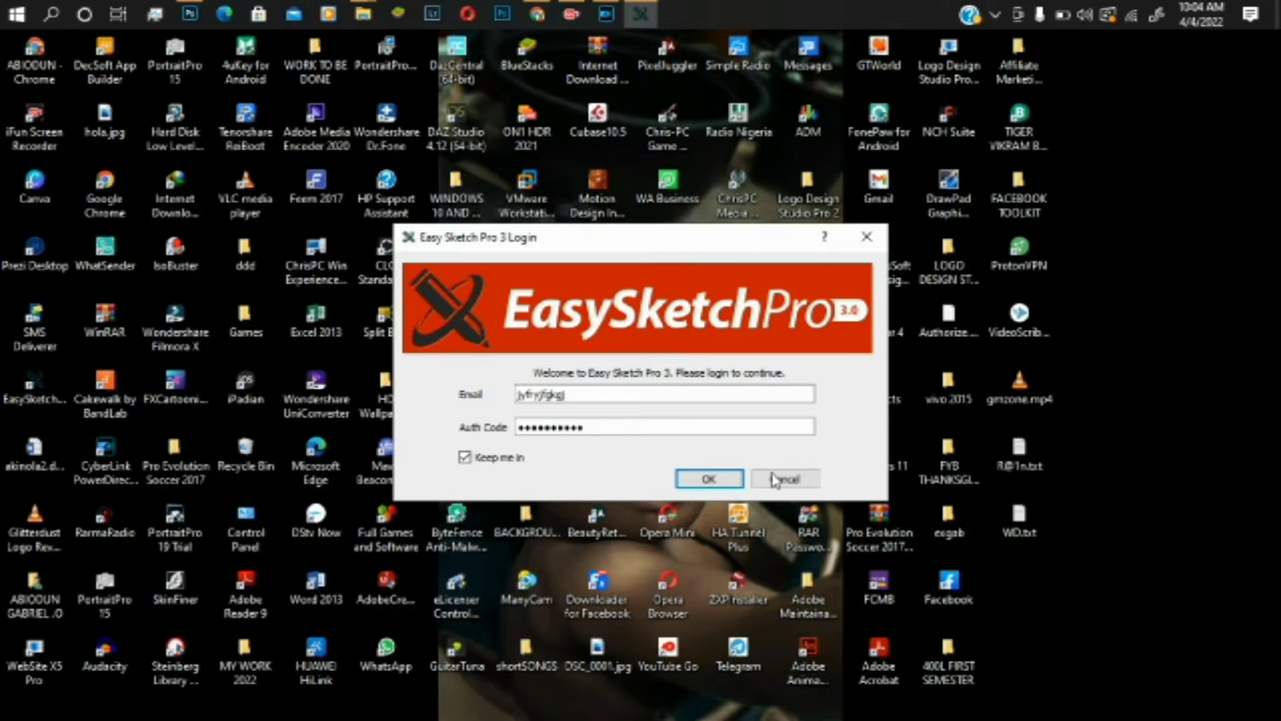
- Confirm the login to open a blank project with Slide 1
{"action": "left_click", "coordinate": [717, 480]}
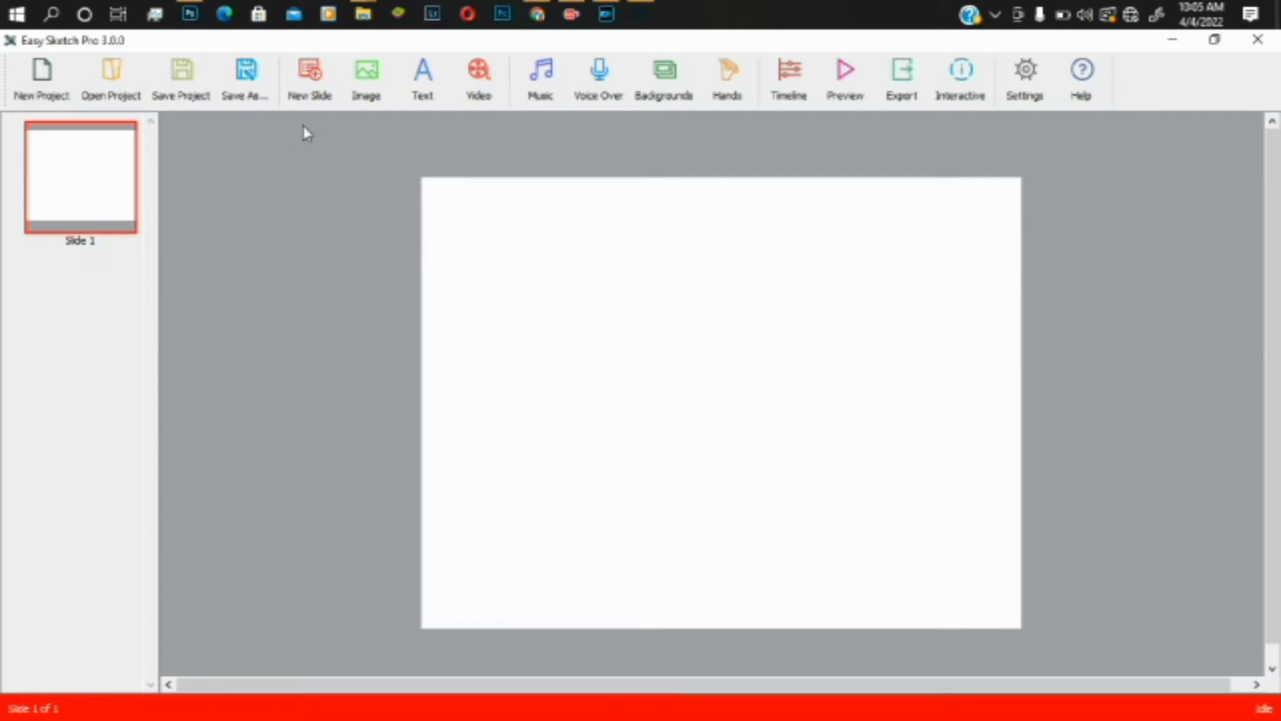
- Add Slide 2 and Slide 3, leaving the music library and timeline unchanged
{"action": "left_click", "coordinate": [322, 95]}
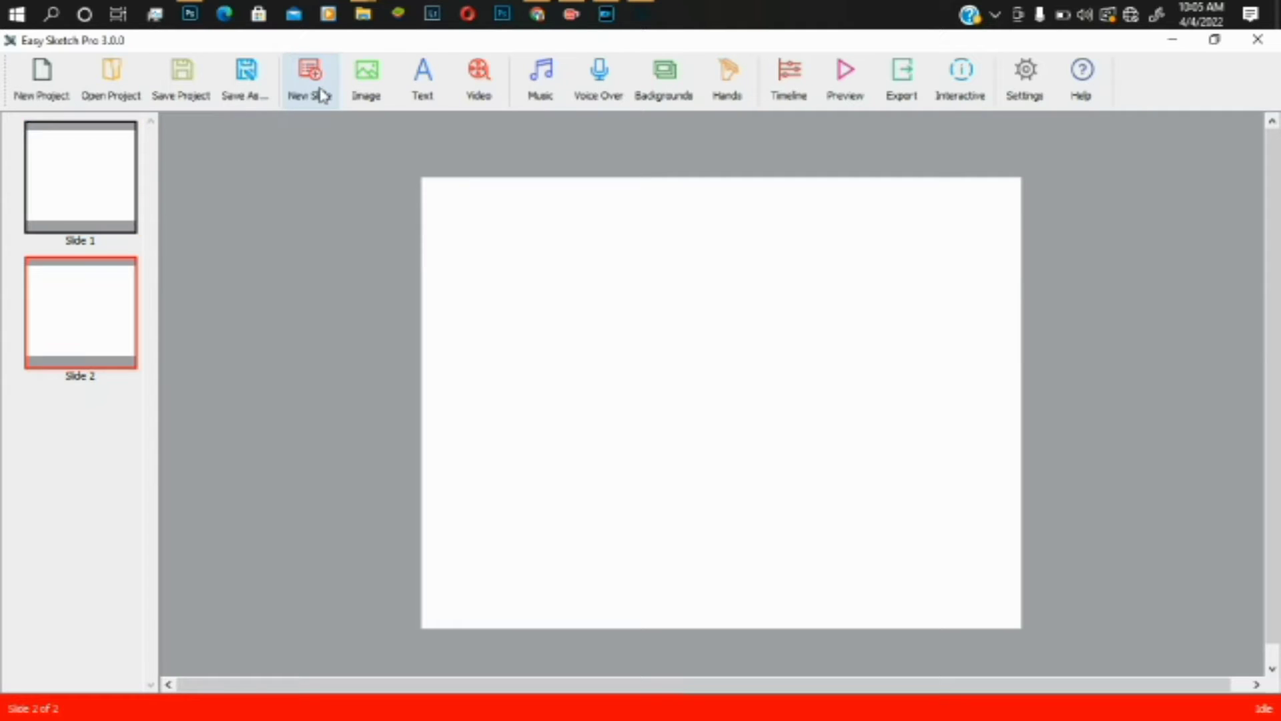
{"action": "left_click", "coordinate": [318, 100]}
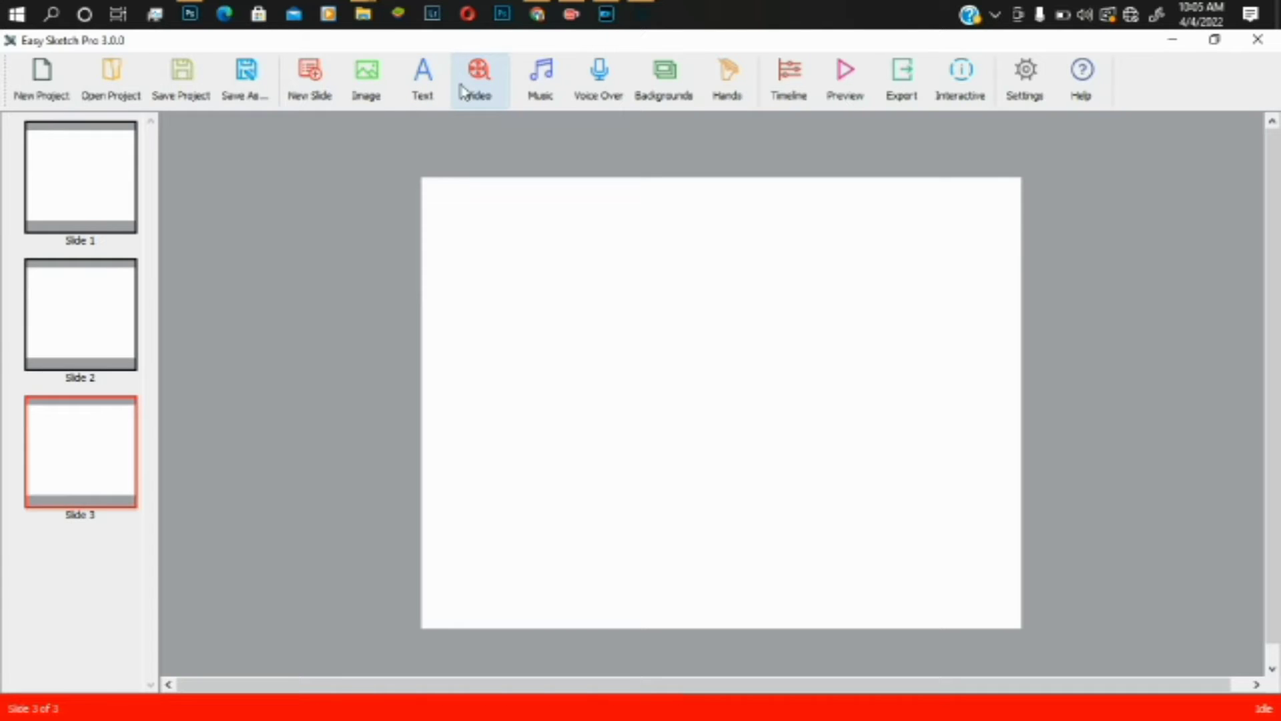
{"action": "left_click", "coordinate": [534, 100]}
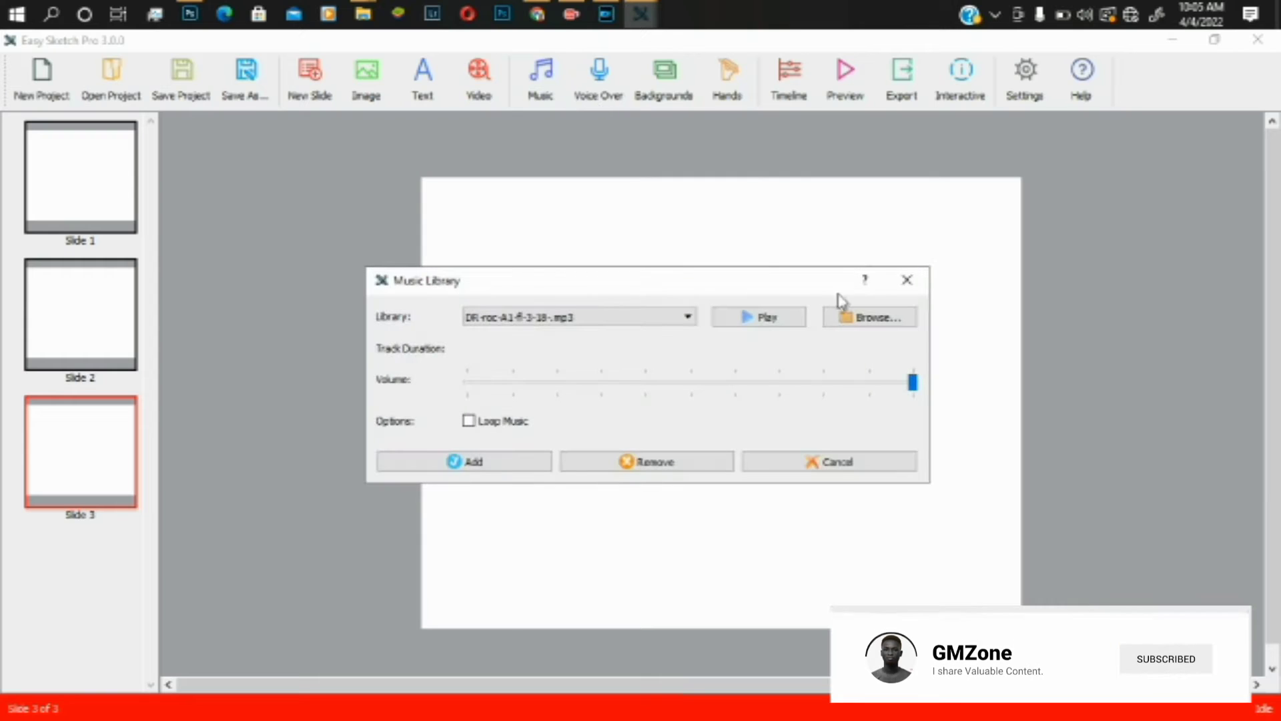
{"action": "left_click", "coordinate": [906, 280]}
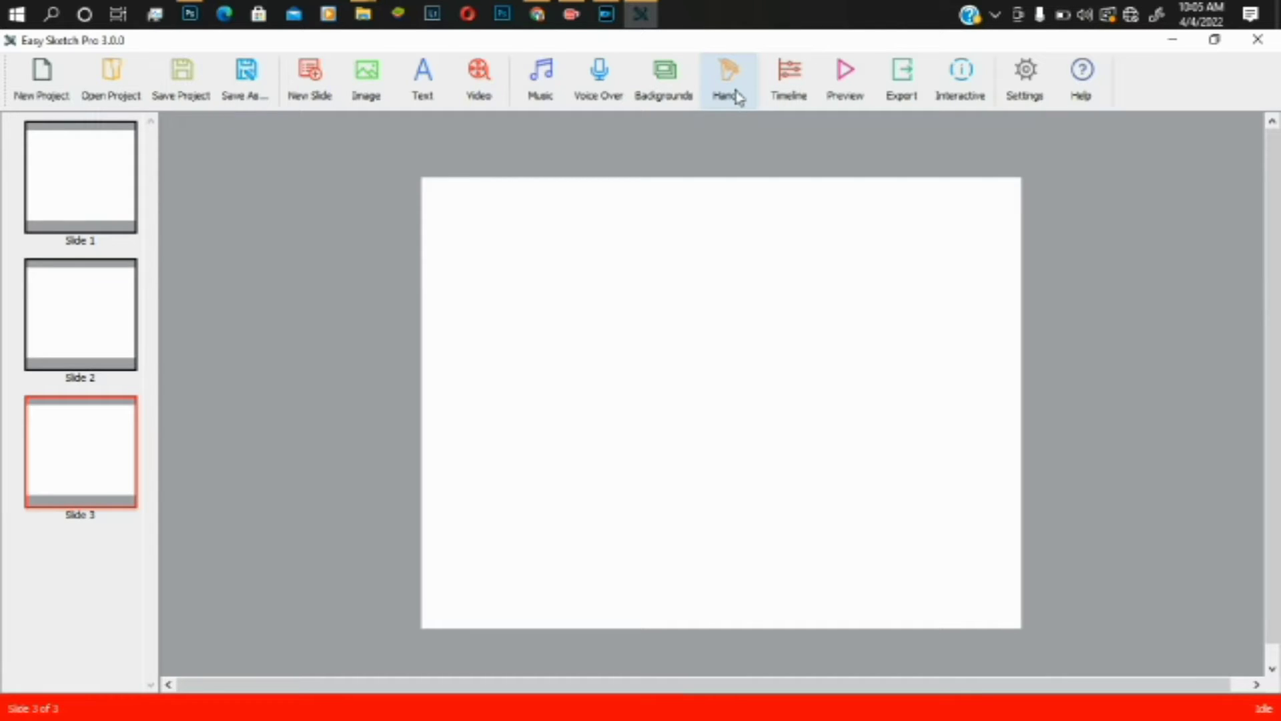
{"action": "left_click", "coordinate": [790, 87]}
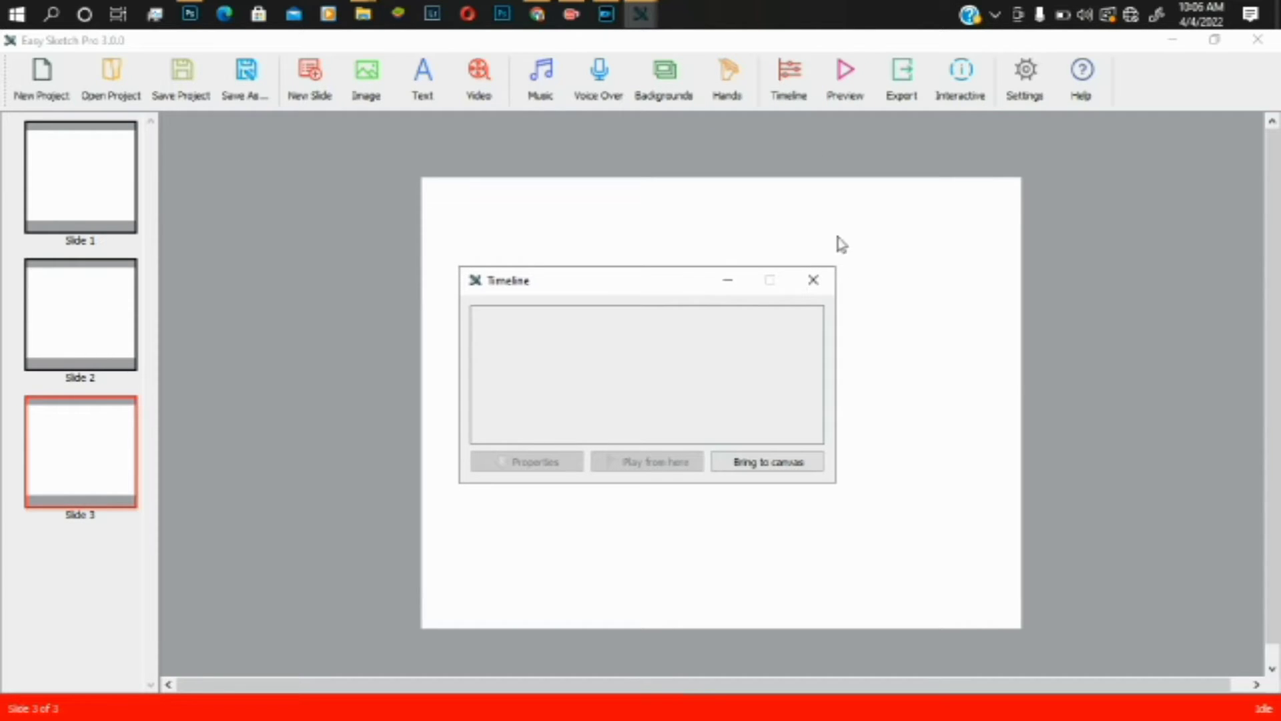
{"action": "left_click", "coordinate": [812, 280]}
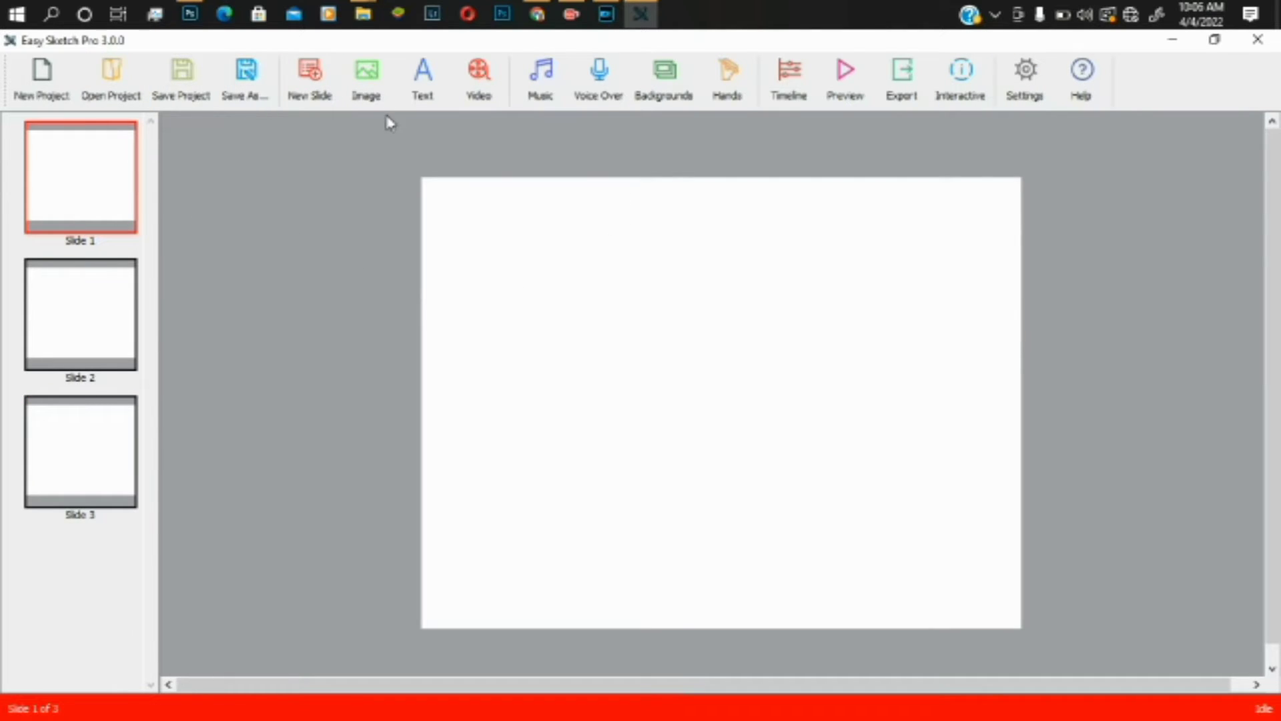
- Add a text element reading 'hello!' at font size 48
{"action": "left_click", "coordinate": [420, 99]}
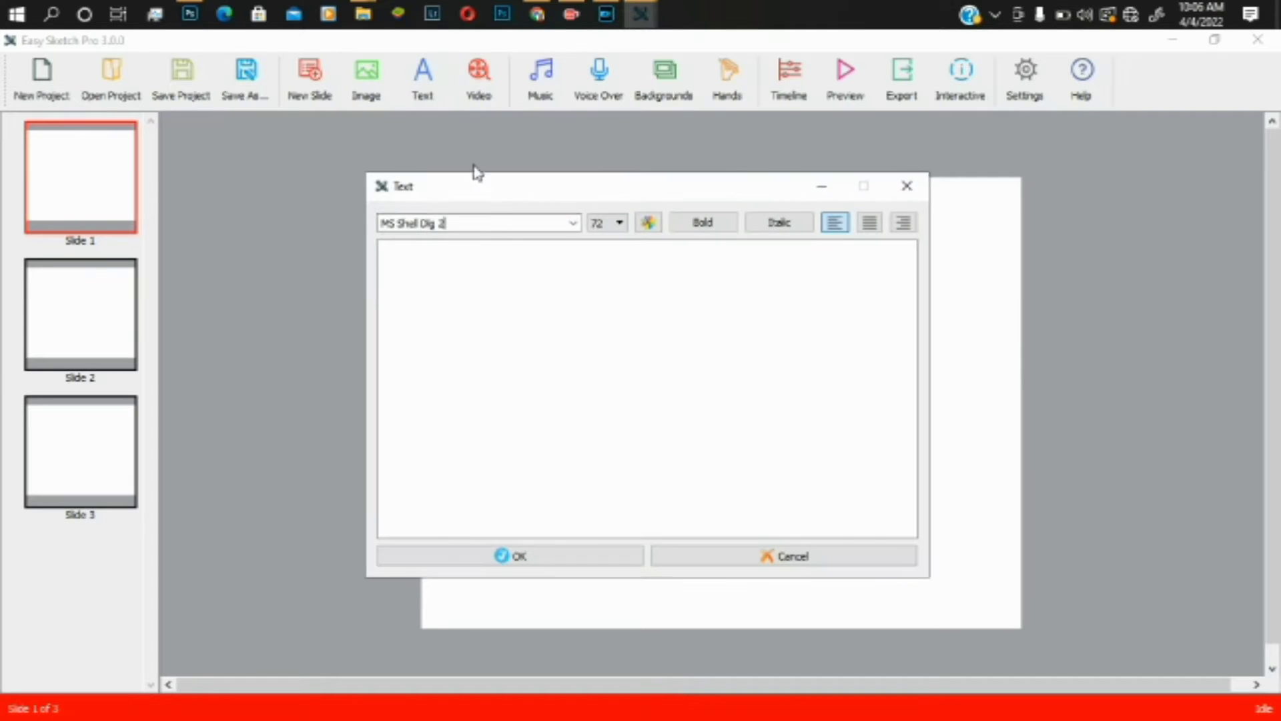
{"action": "left_click", "coordinate": [450, 297]}
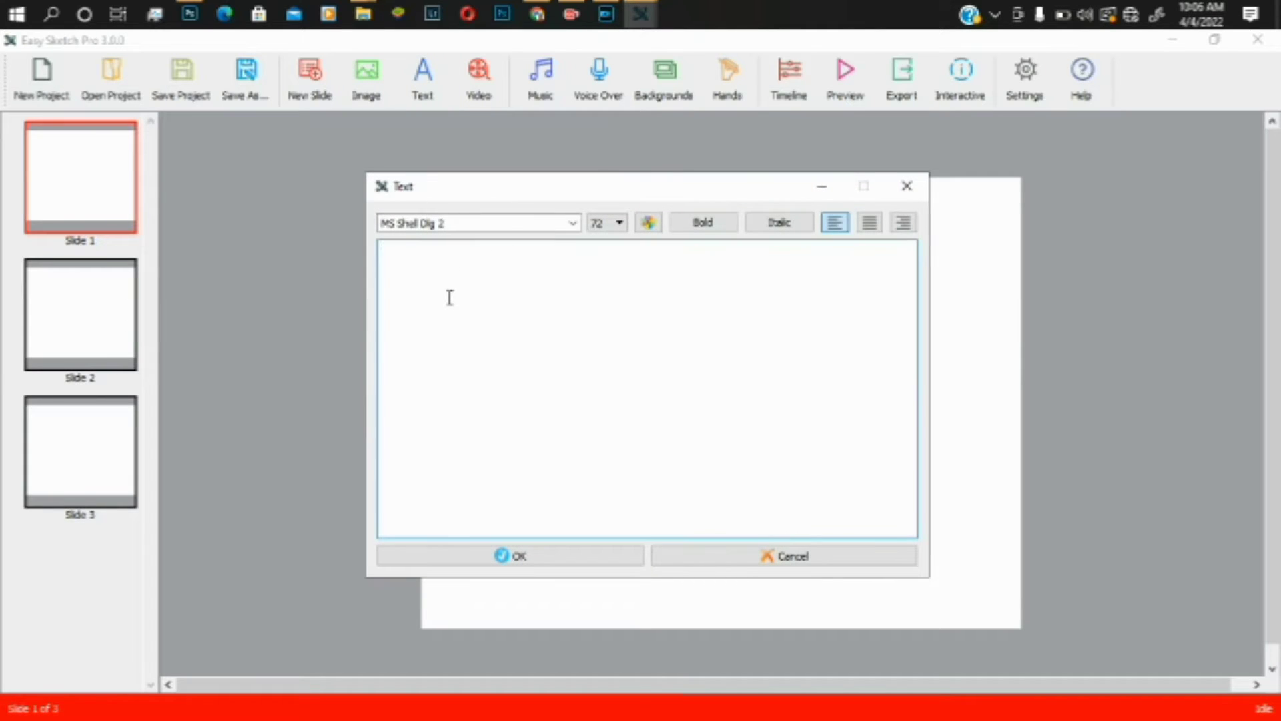
{"action": "type", "text": "hell"}
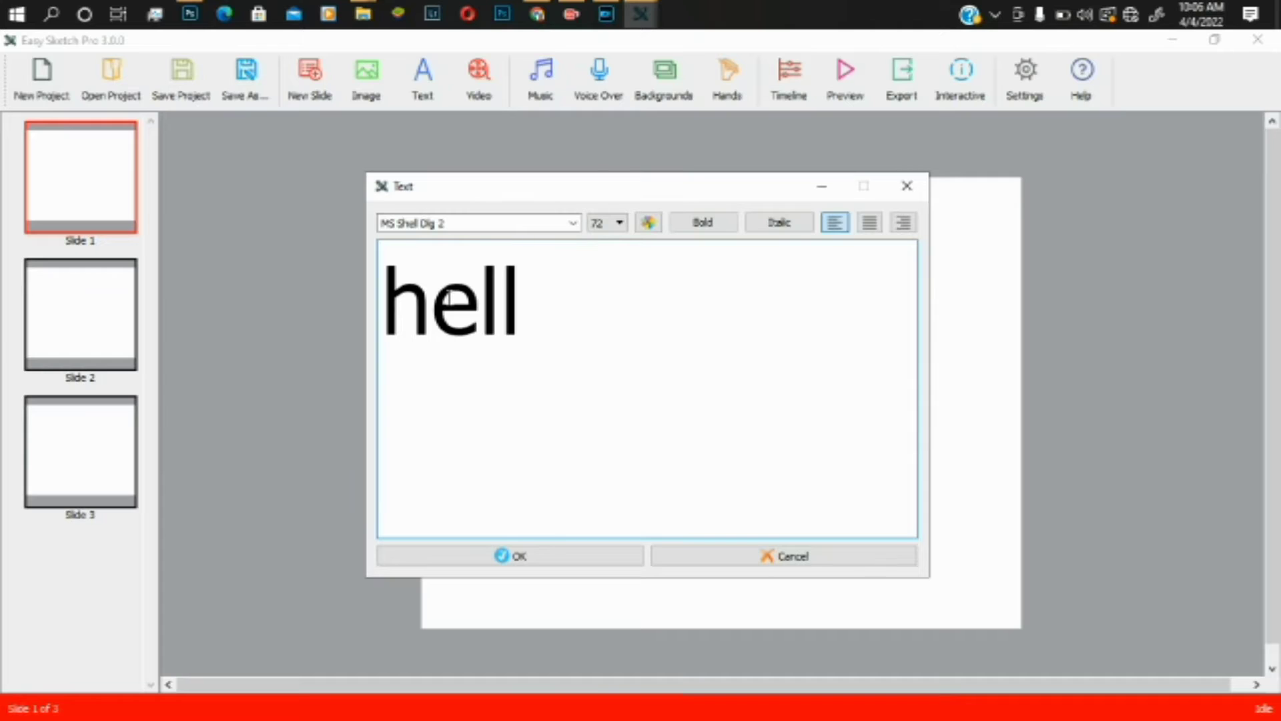
{"action": "type", "text": "o"}
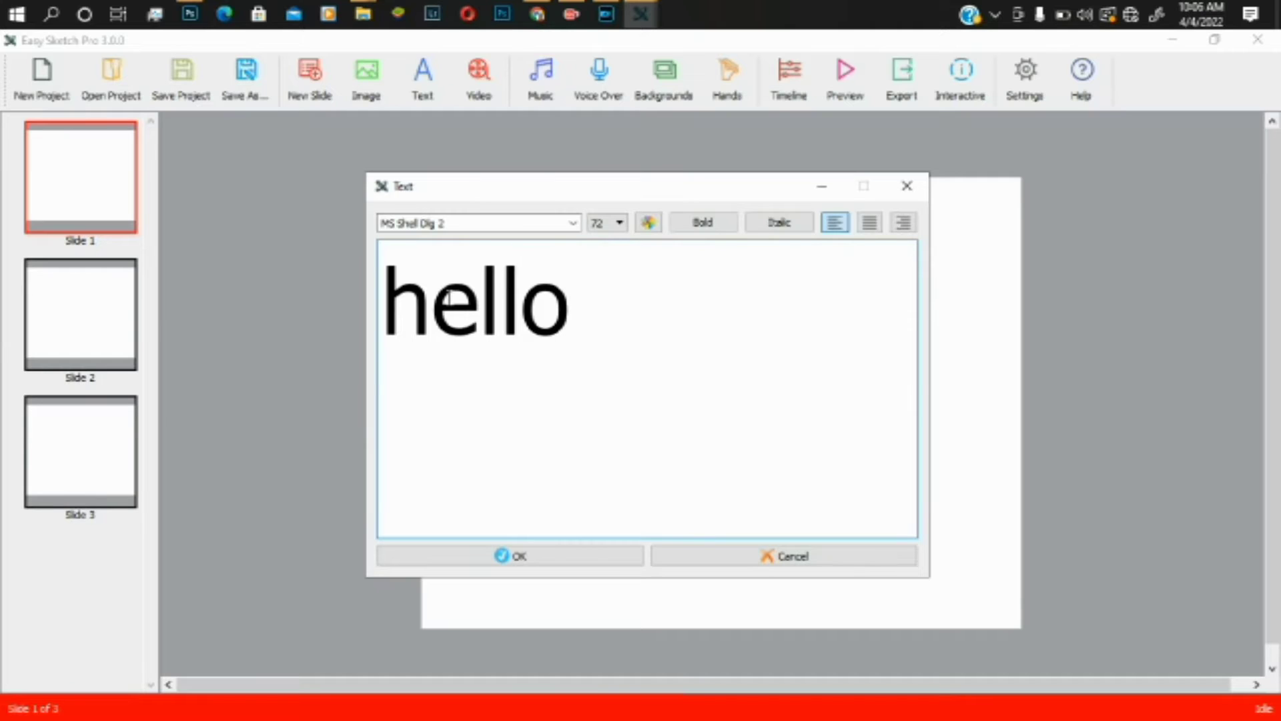
{"action": "type", "text": "!"}
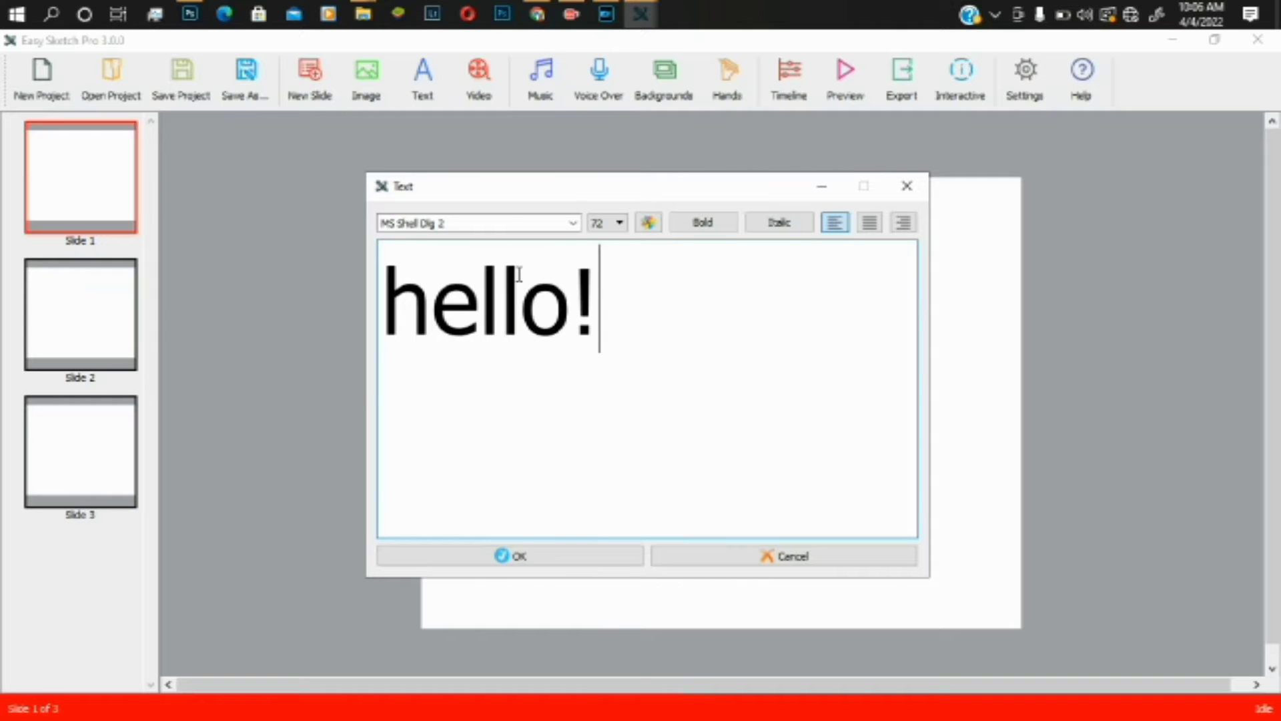
{"action": "left_click", "coordinate": [619, 229]}
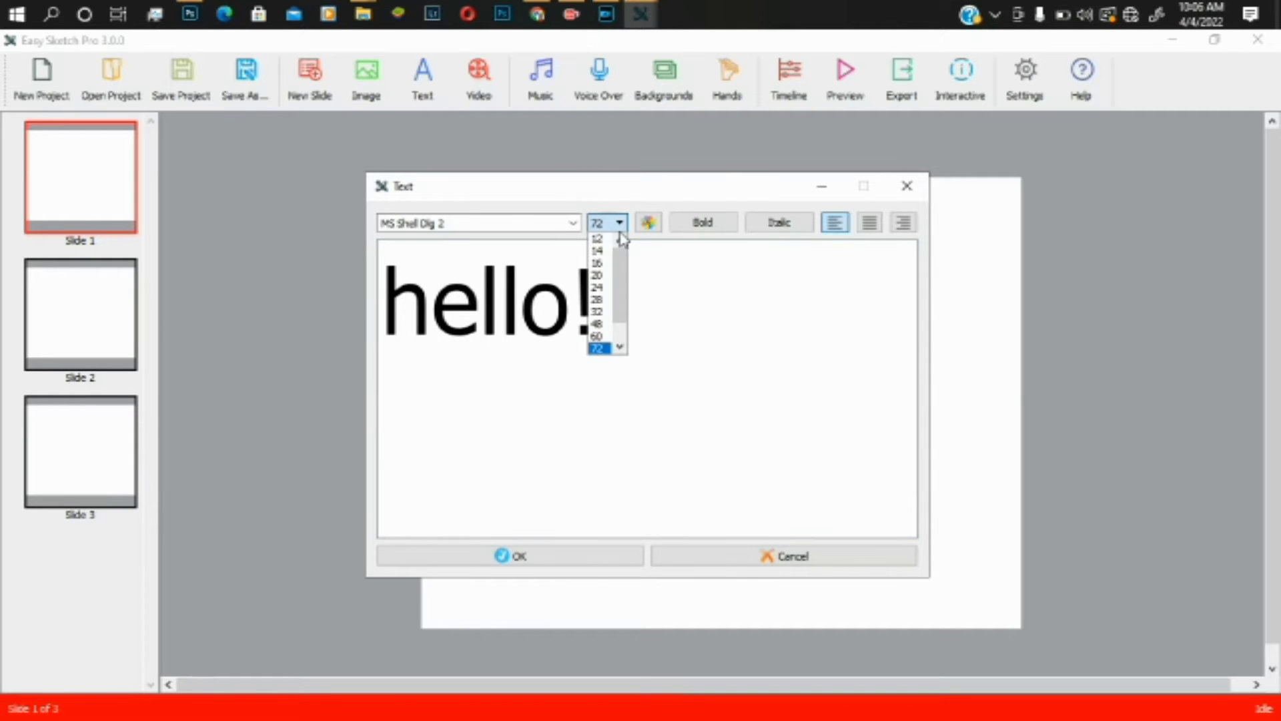
{"action": "left_click", "coordinate": [598, 288]}
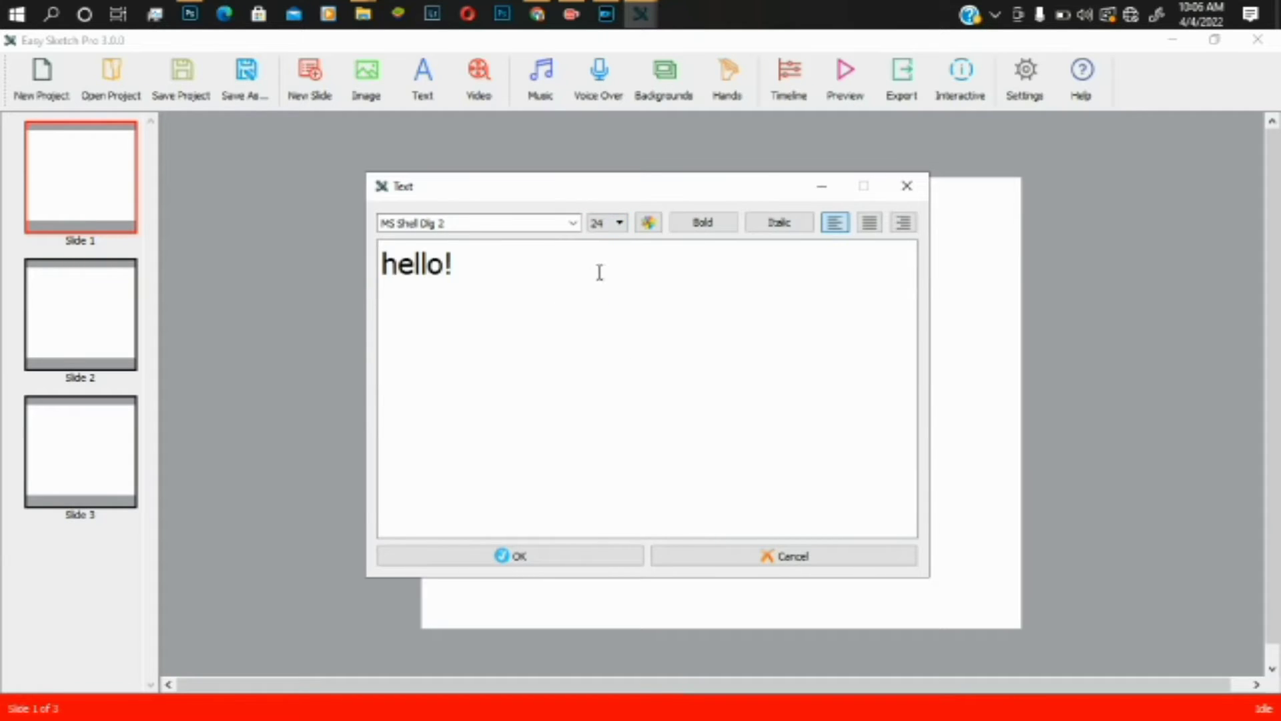
{"action": "left_click", "coordinate": [617, 224]}
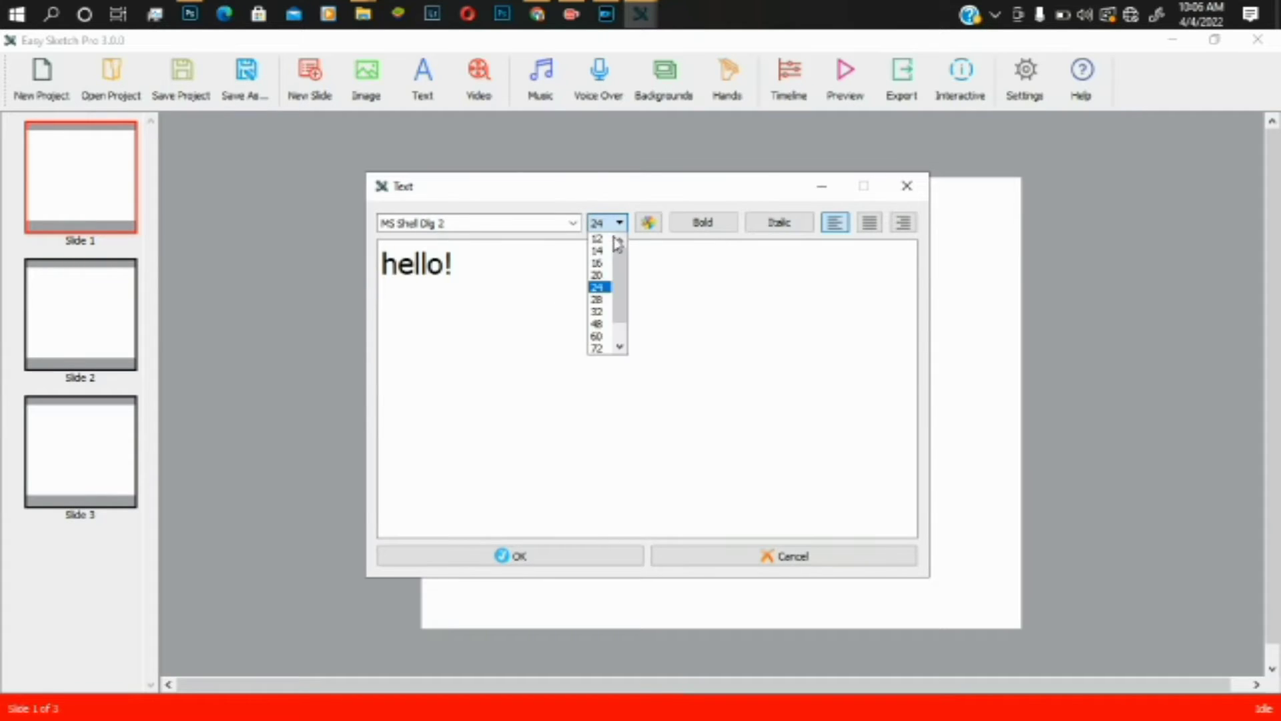
{"action": "left_click", "coordinate": [598, 324]}
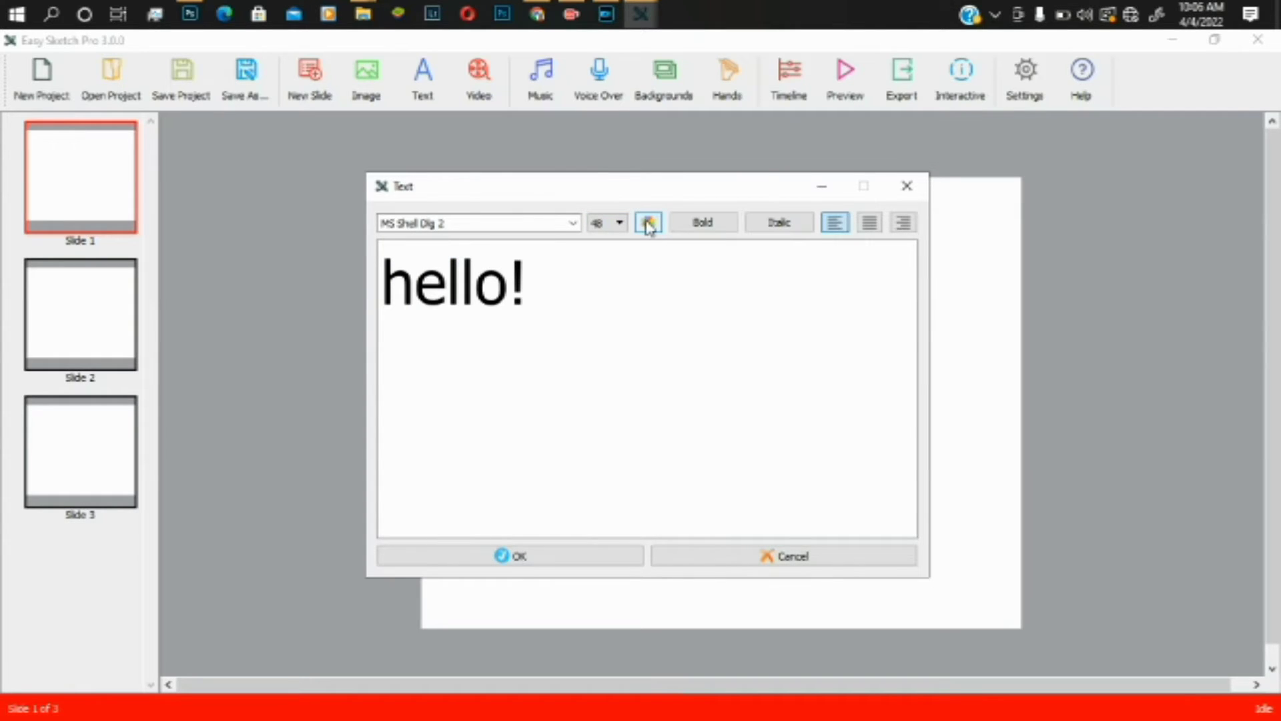
- Set the hello! text colour to black
{"action": "left_click", "coordinate": [648, 225]}
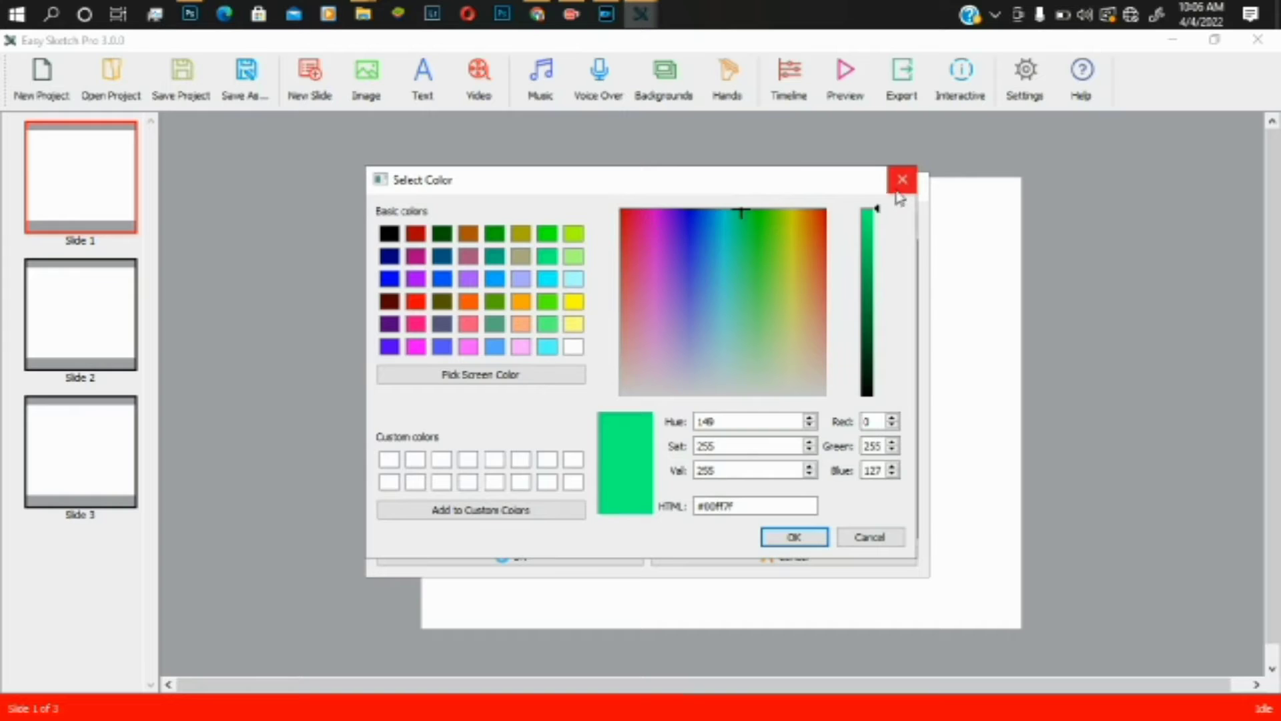
{"action": "left_click", "coordinate": [759, 263]}
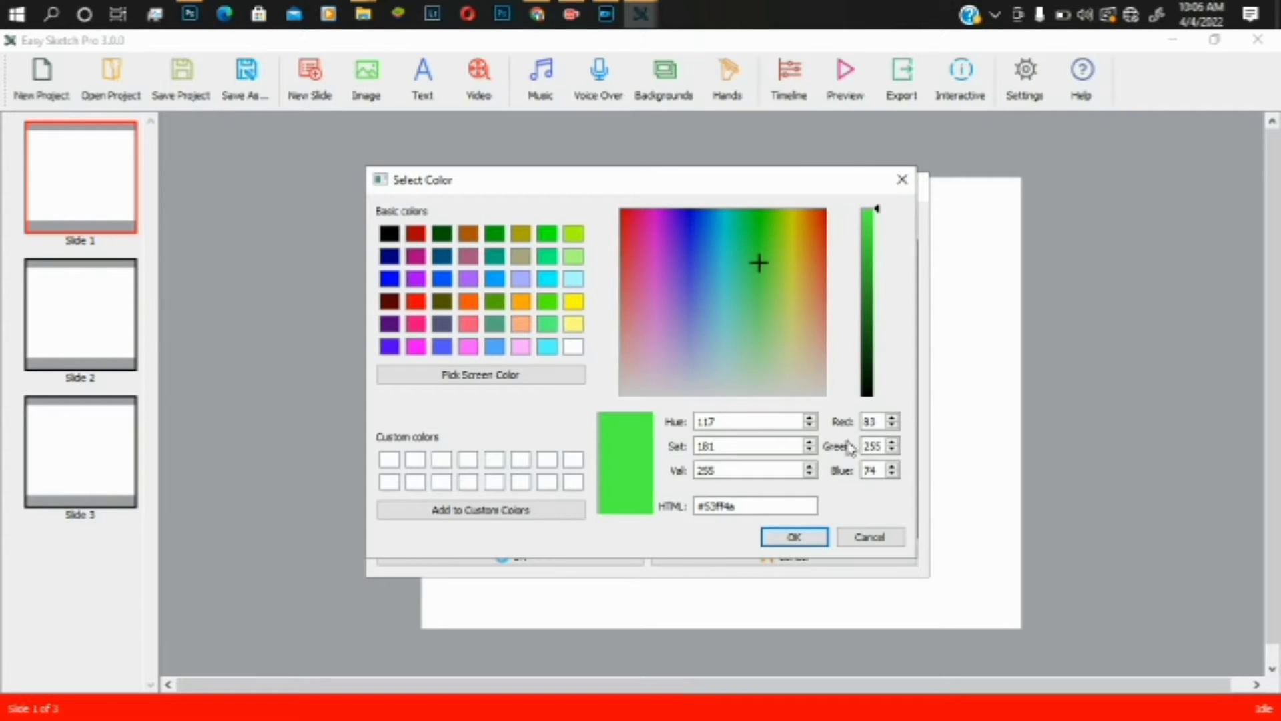
{"action": "left_click", "coordinate": [794, 537]}
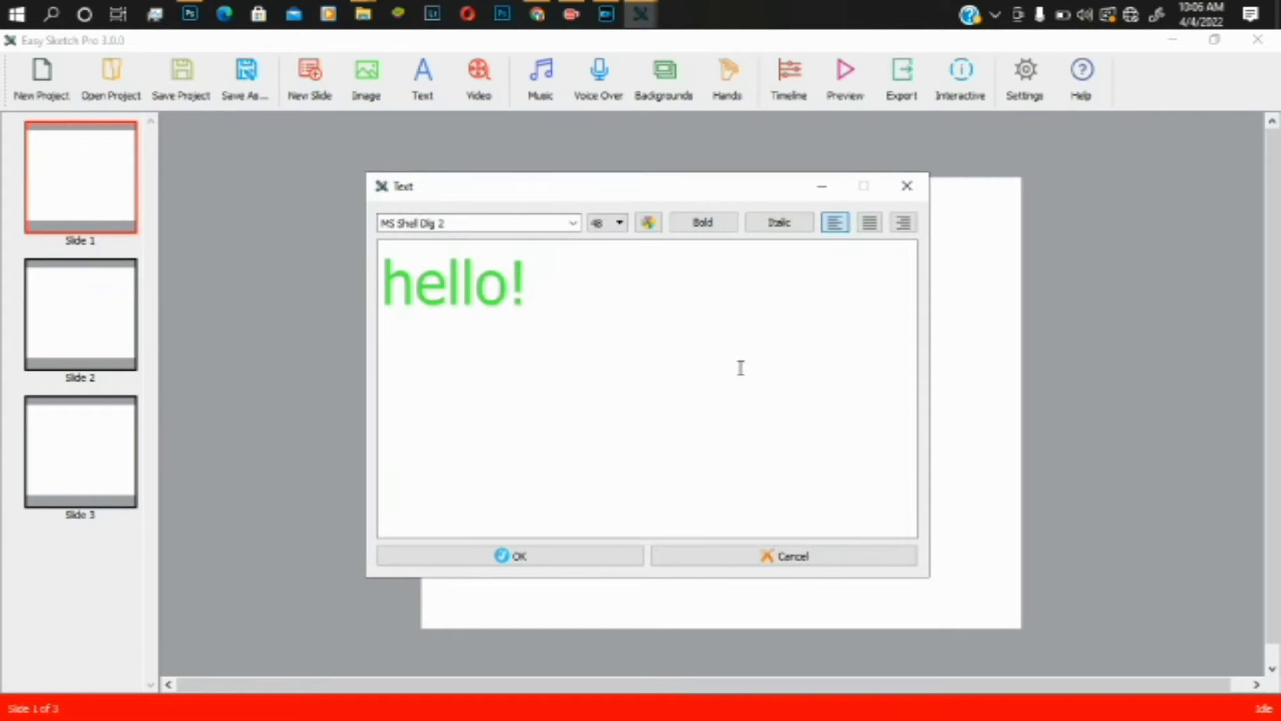
{"action": "left_click", "coordinate": [657, 225]}
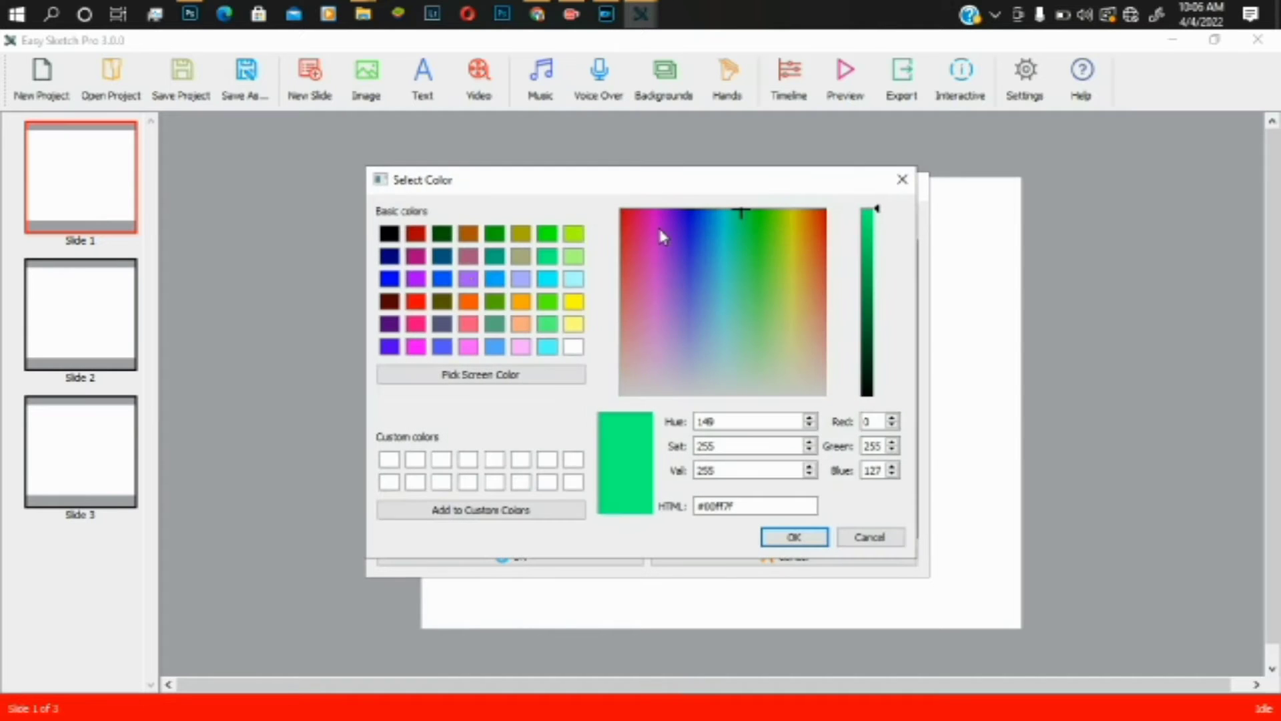
{"action": "left_click", "coordinate": [389, 235]}
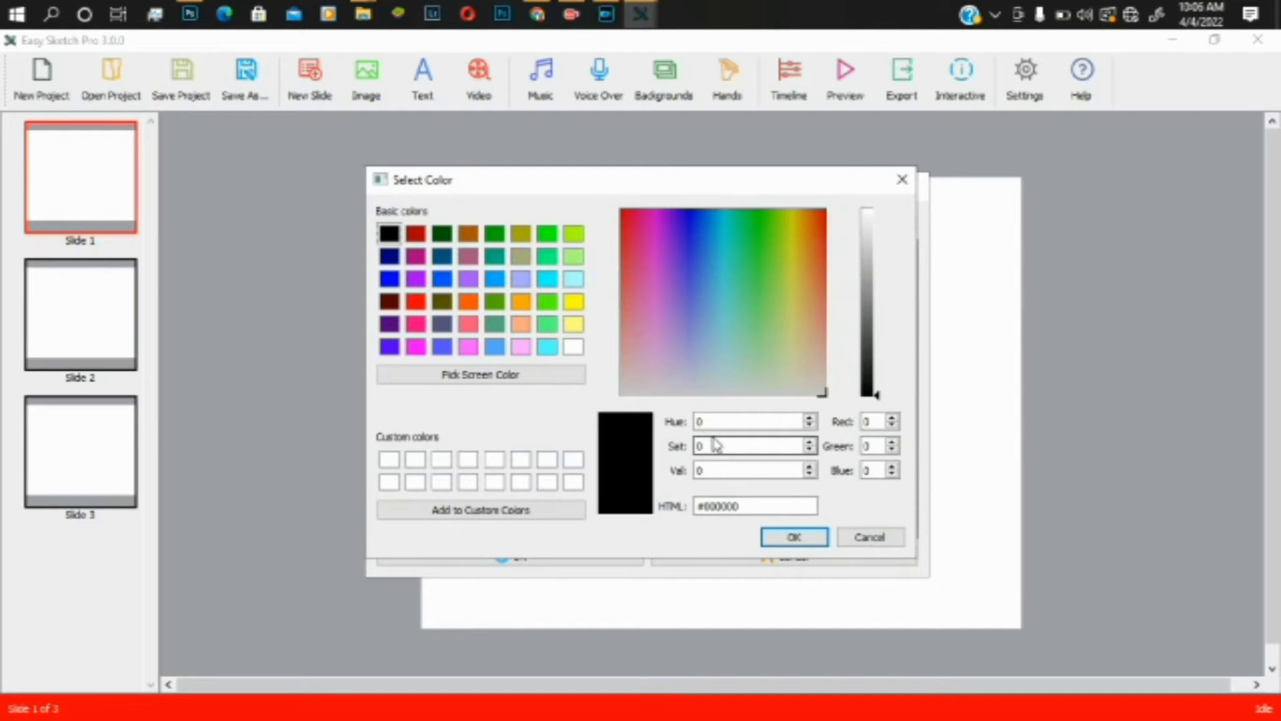
{"action": "left_click", "coordinate": [795, 539]}
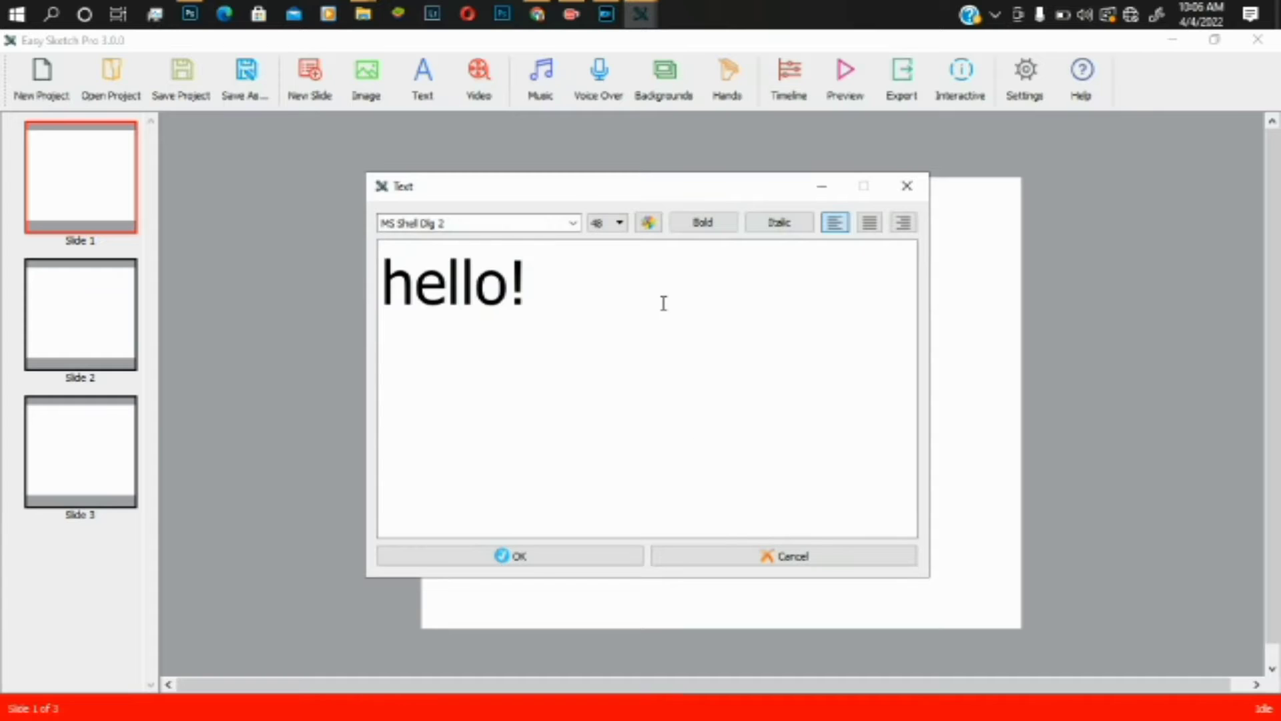
- Centre-align hello! as plain text, neither bold nor italic, and place it on the slide
{"action": "left_click", "coordinate": [868, 227]}
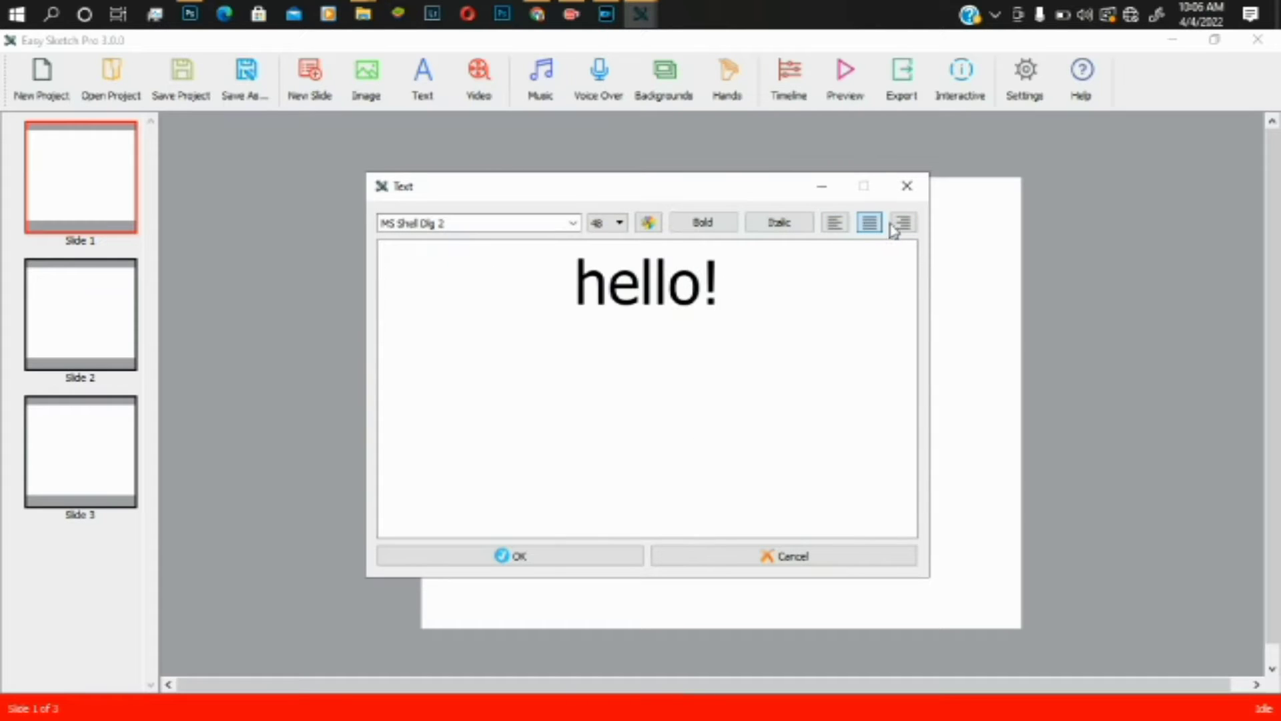
{"action": "left_click", "coordinate": [896, 227]}
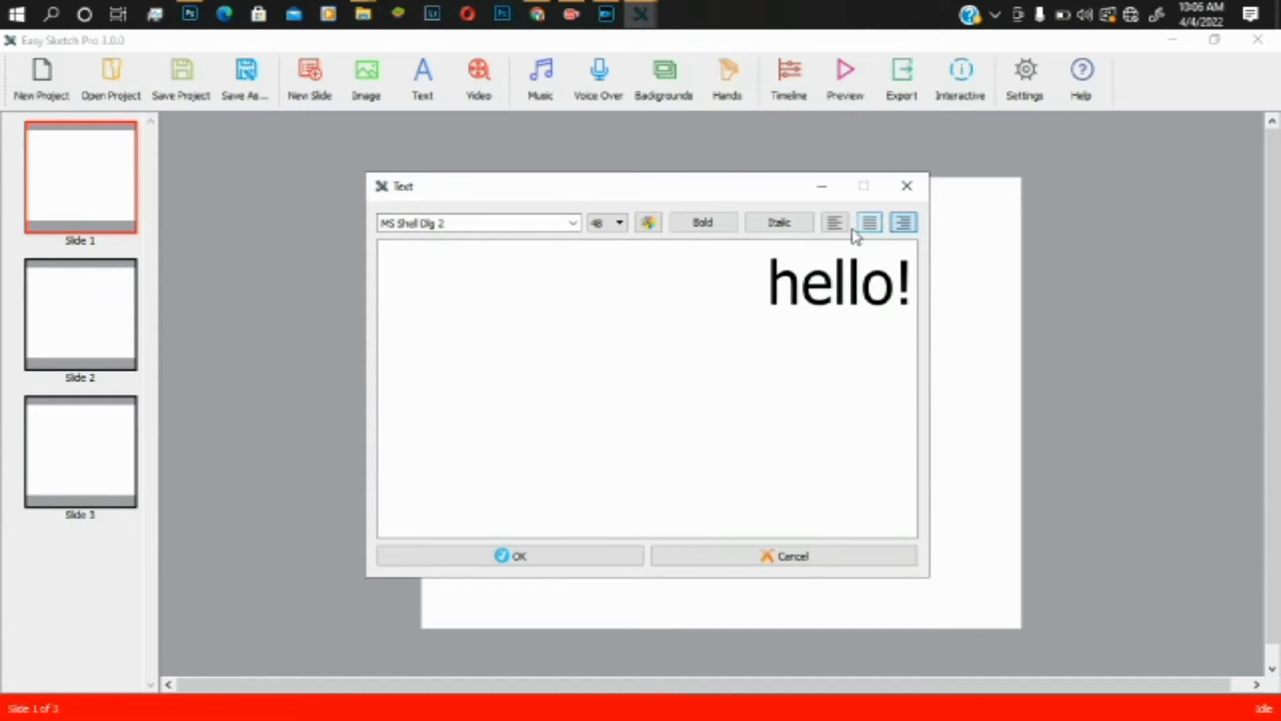
{"action": "left_click", "coordinate": [868, 229]}
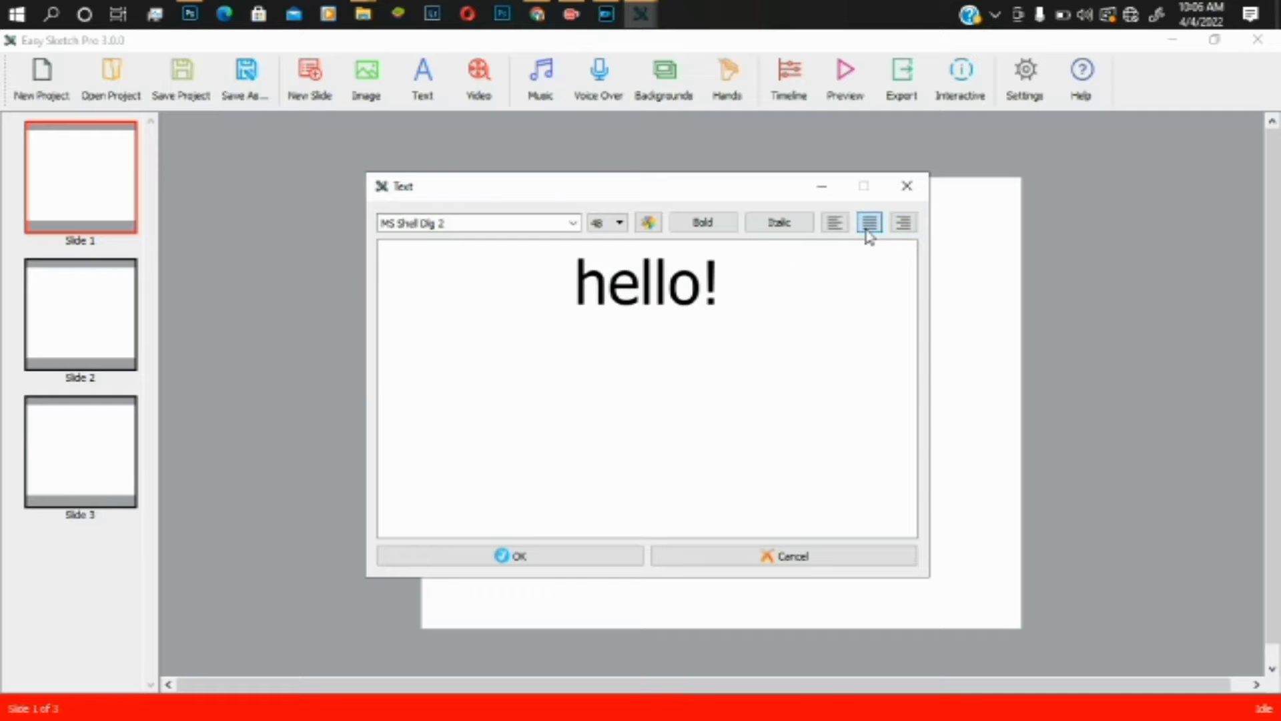
{"action": "left_click", "coordinate": [791, 227]}
{"action": "left_click", "coordinate": [790, 227]}
{"action": "left_click", "coordinate": [729, 227]}
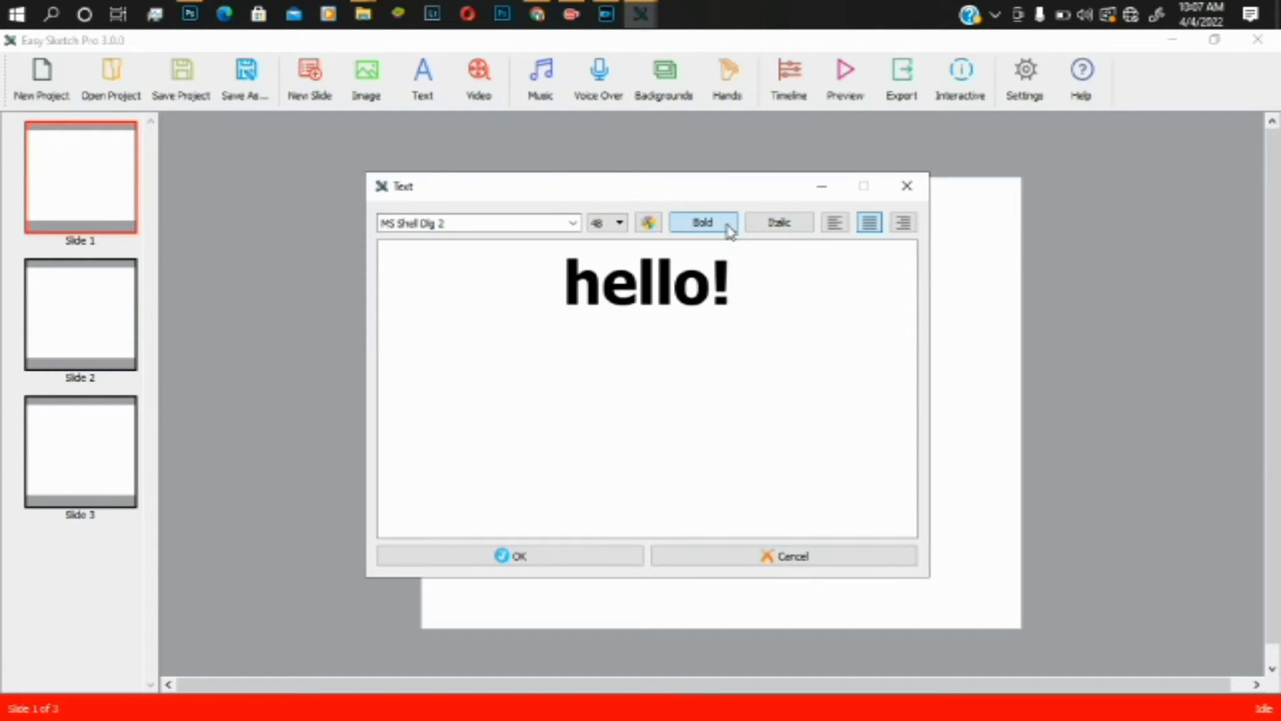
{"action": "left_click", "coordinate": [730, 230]}
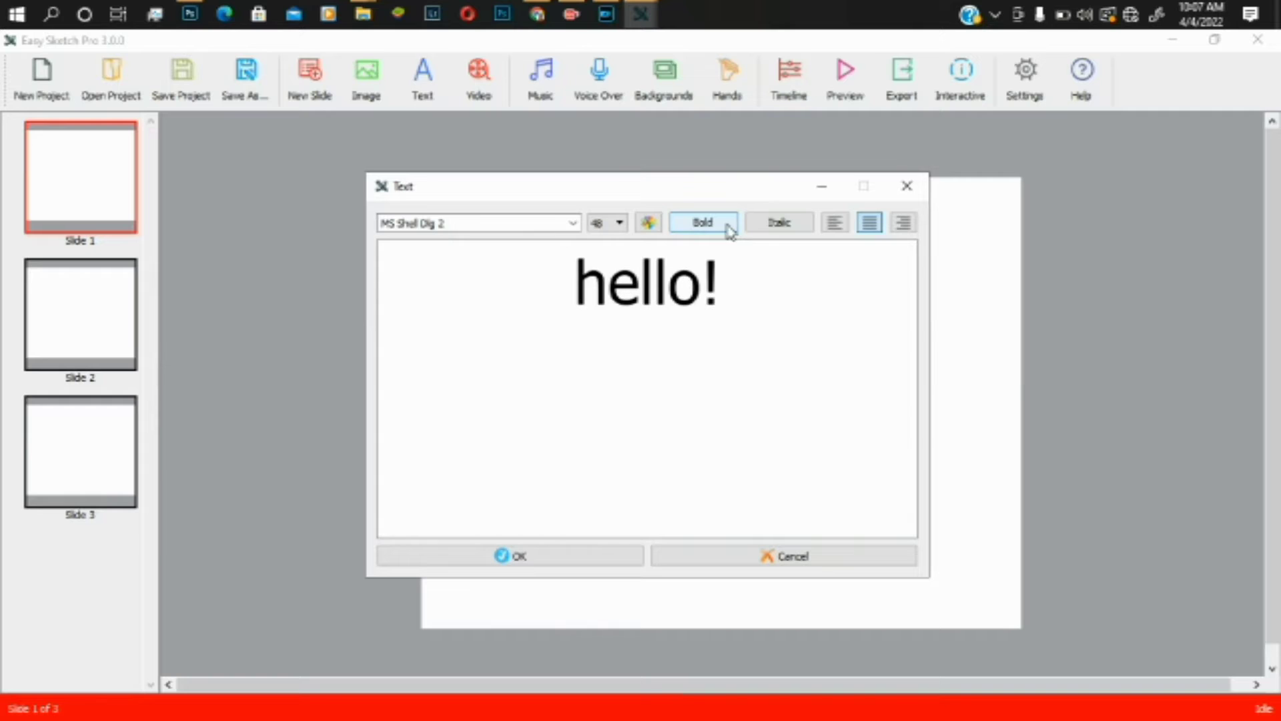
{"action": "left_click", "coordinate": [571, 558]}
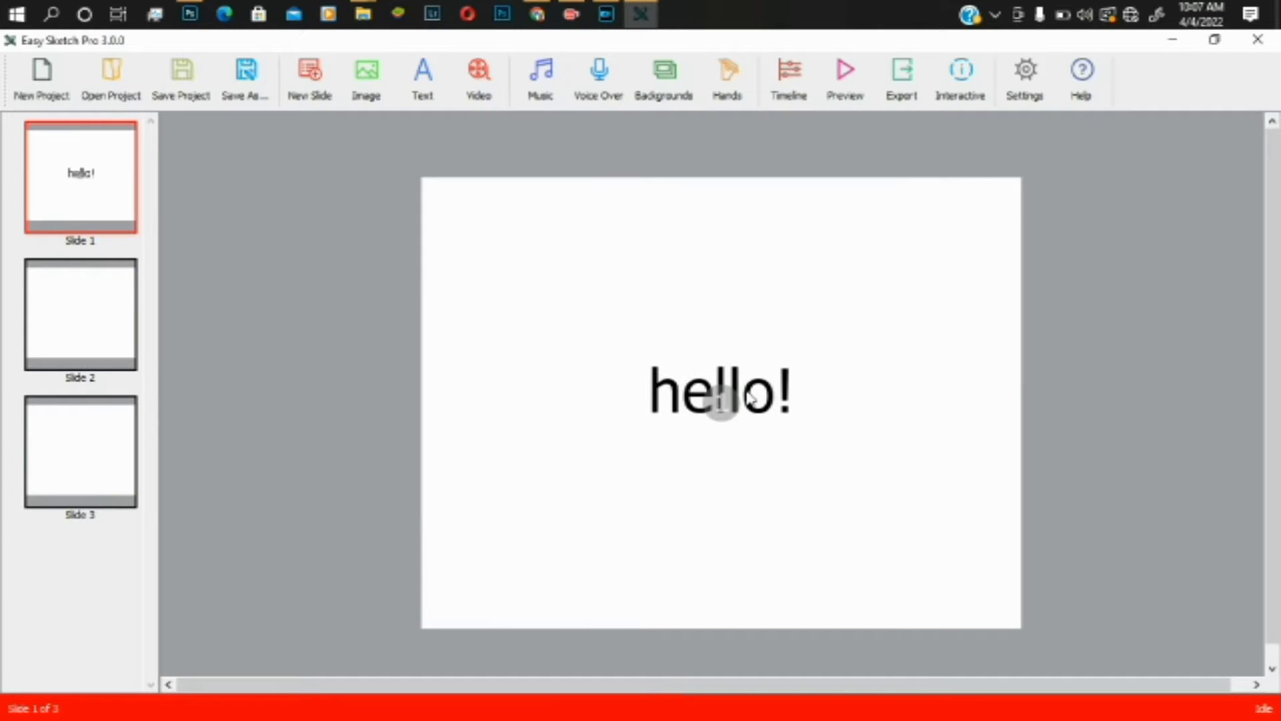
- Move hello! up near the top of Slide 1 and shrink it slightly
{"action": "left_click", "coordinate": [749, 398]}
{"action": "left_click_drag", "start_coordinate": [749, 398], "coordinate": [741, 233]}
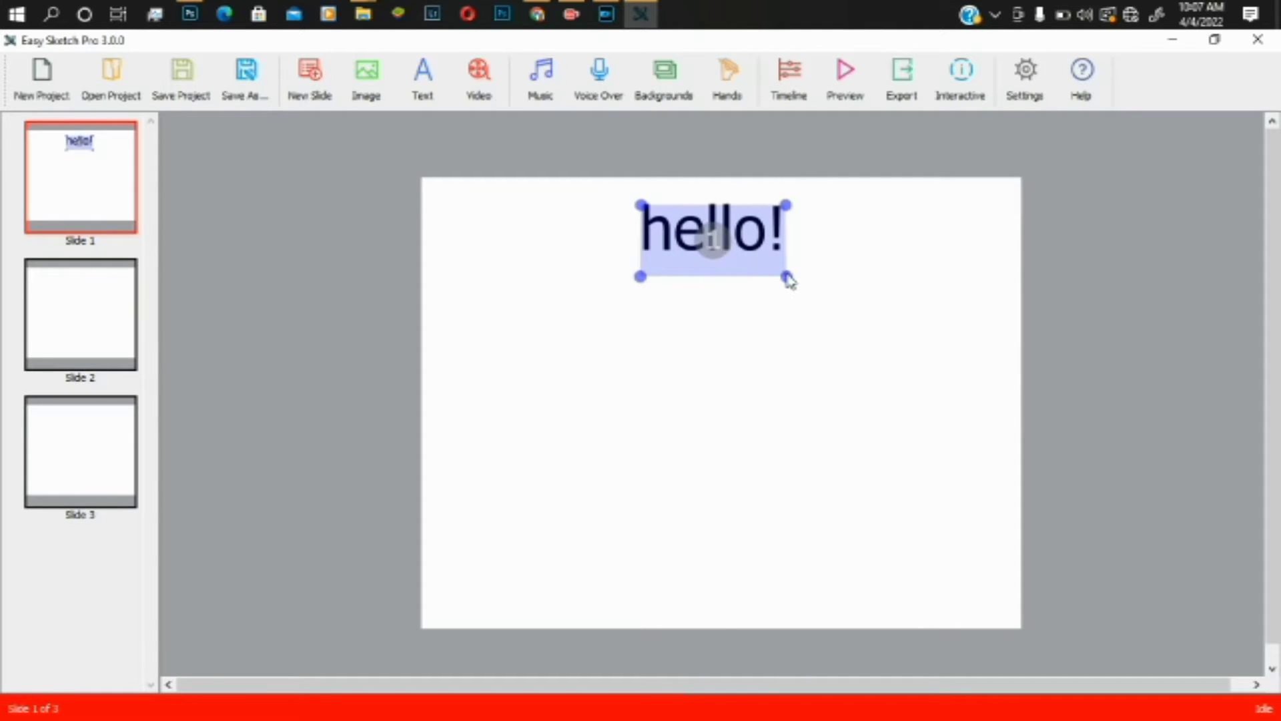
{"action": "left_click_drag", "start_coordinate": [788, 280], "coordinate": [779, 277]}
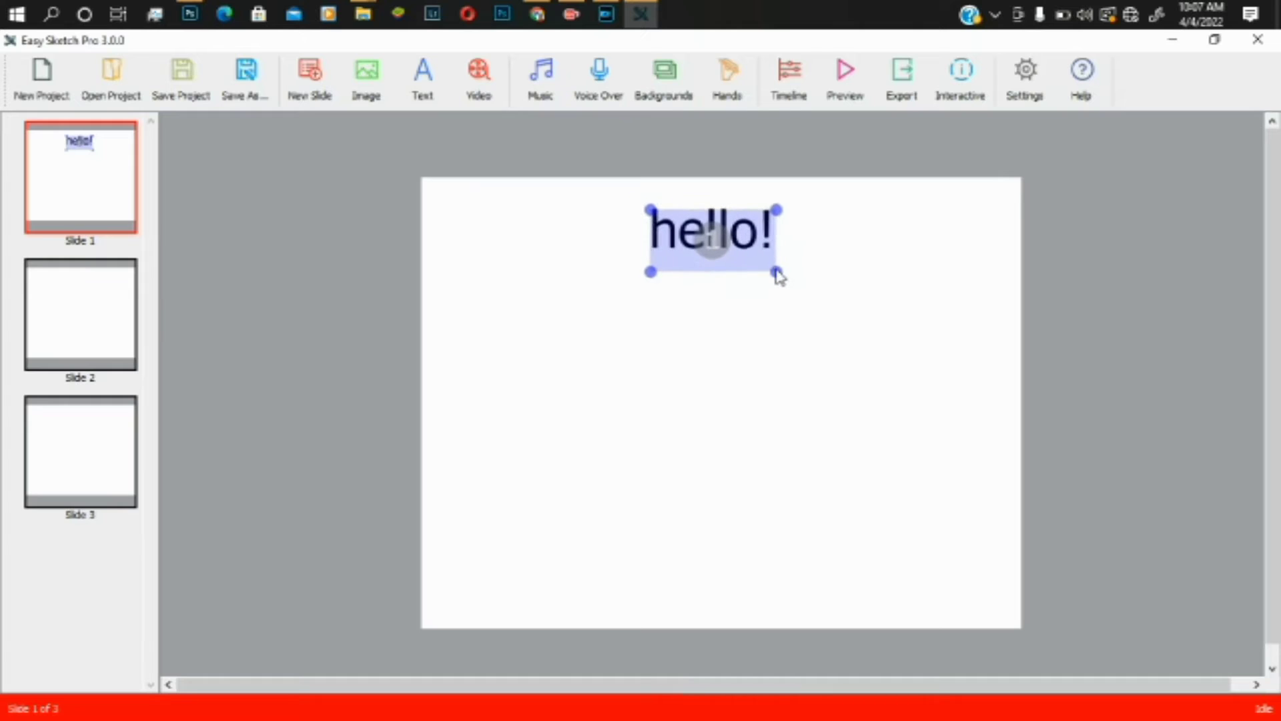
- Change the hello! font size to 28 in the text editor
{"action": "right_click", "coordinate": [745, 239]}
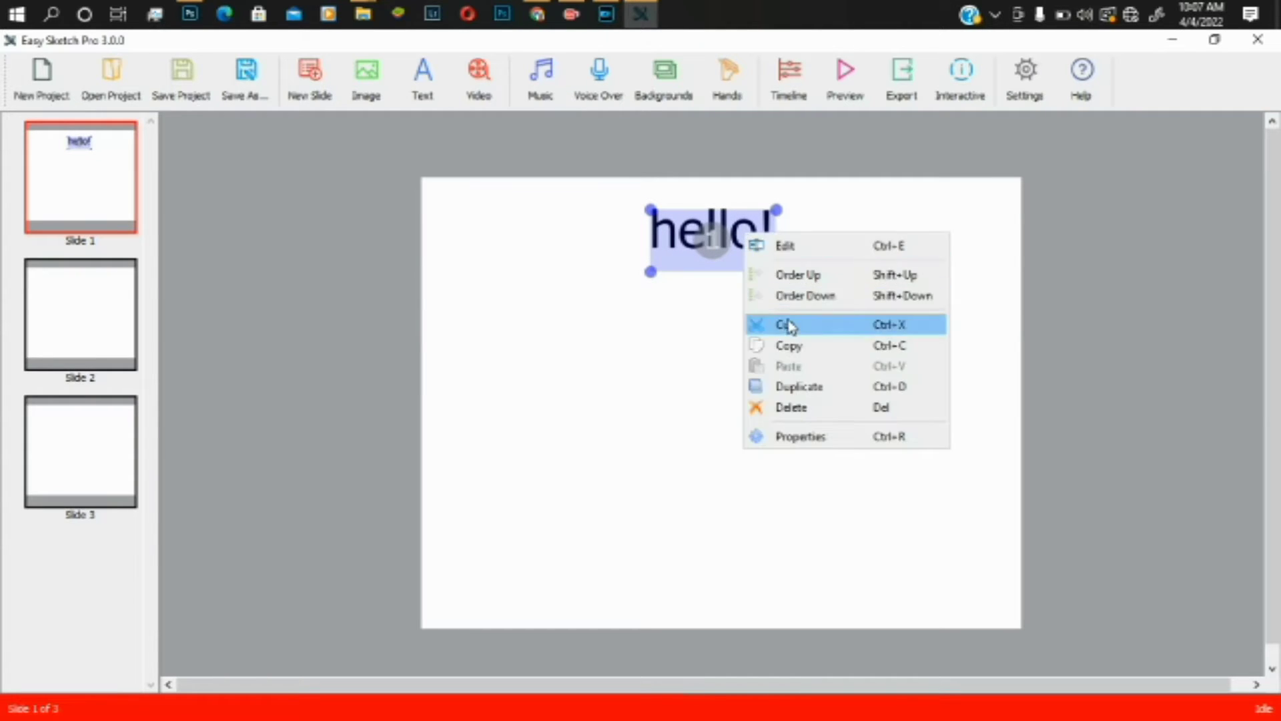
{"action": "left_click", "coordinate": [787, 245]}
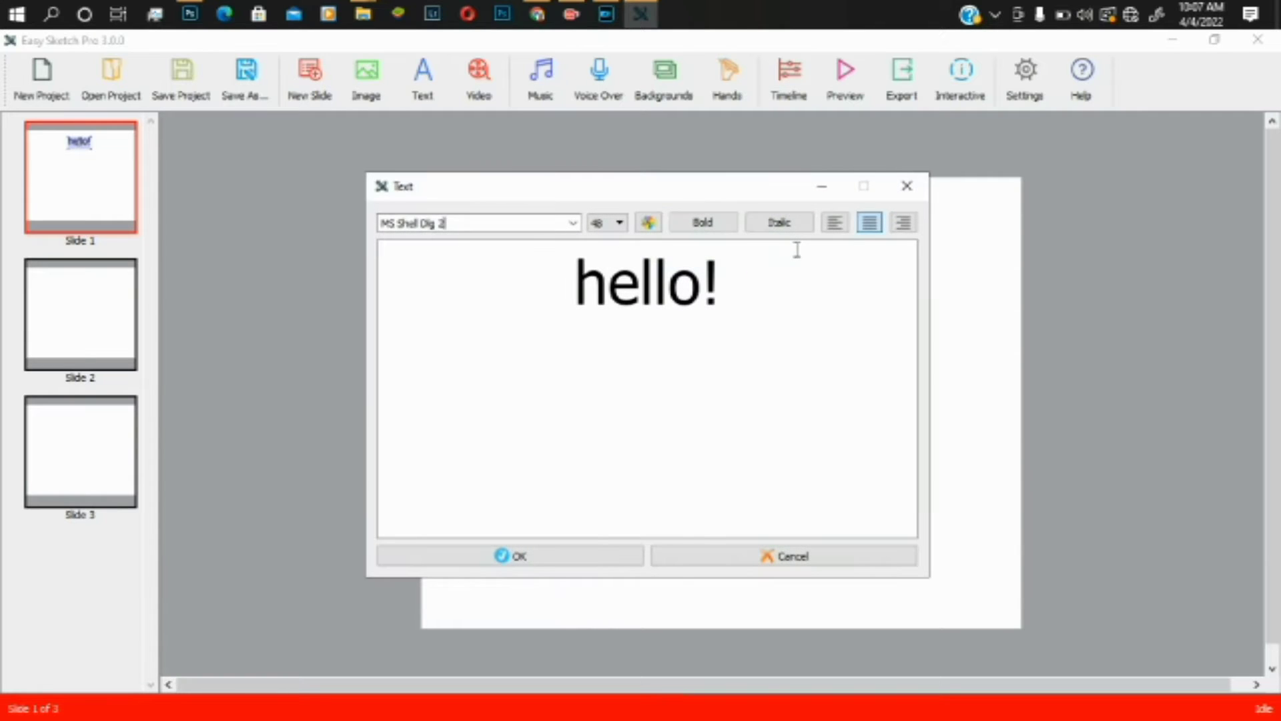
{"action": "left_click", "coordinate": [605, 224]}
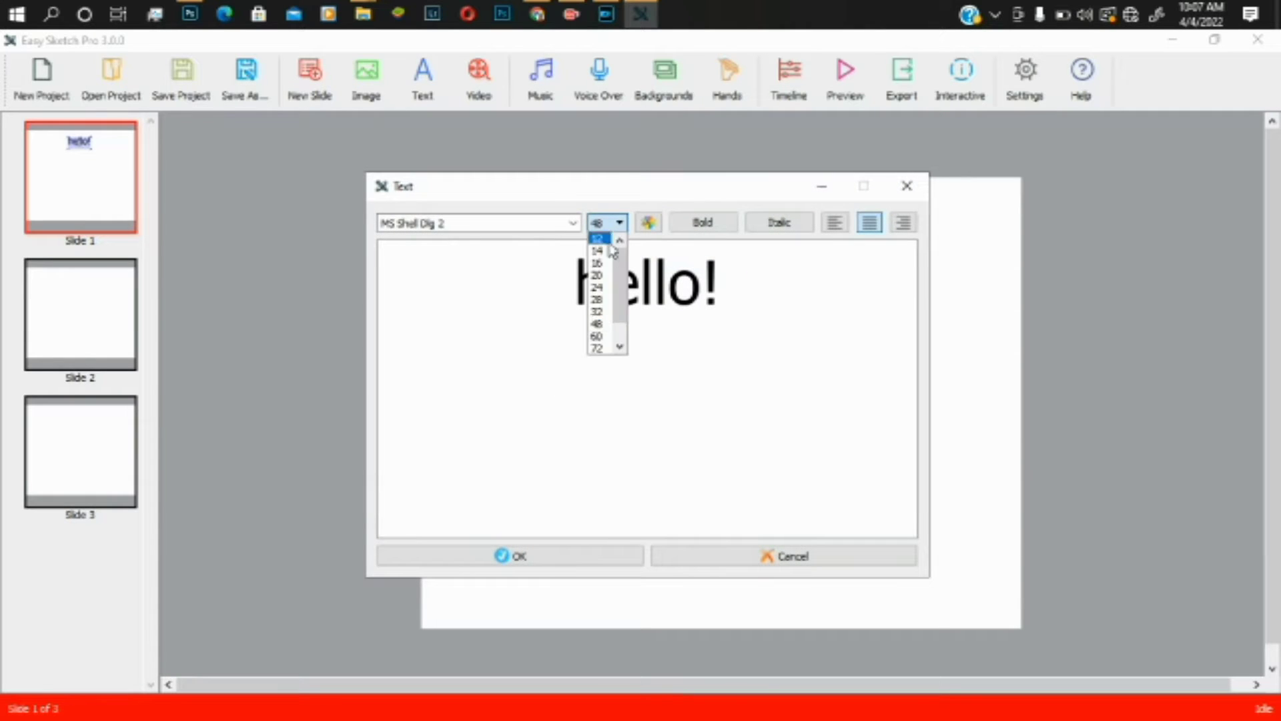
{"action": "left_click", "coordinate": [600, 276]}
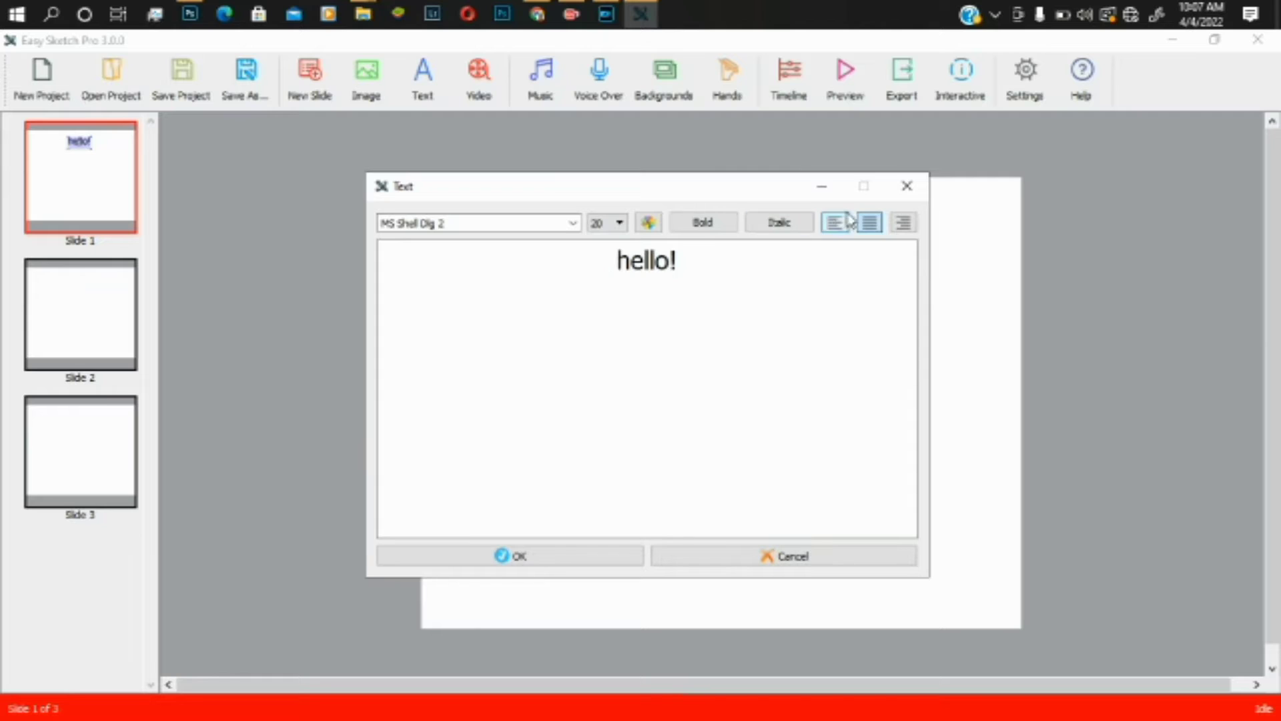
{"action": "left_click", "coordinate": [620, 224]}
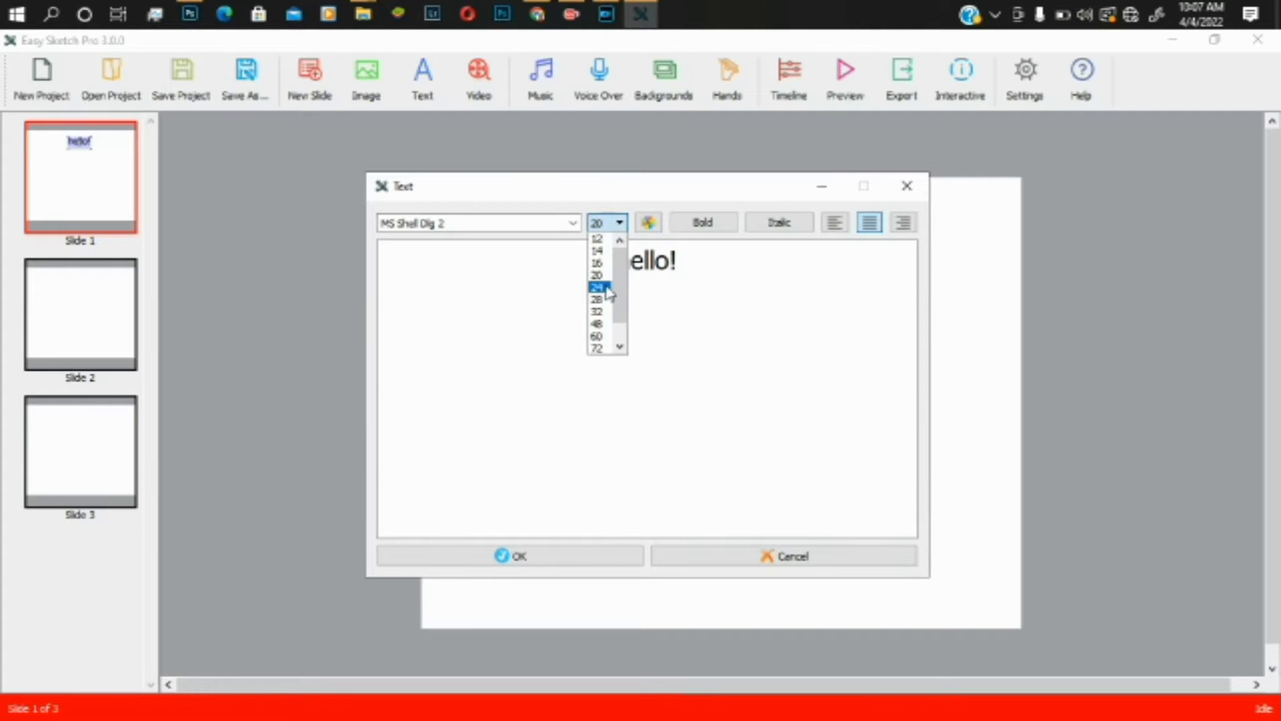
{"action": "left_click", "coordinate": [607, 287]}
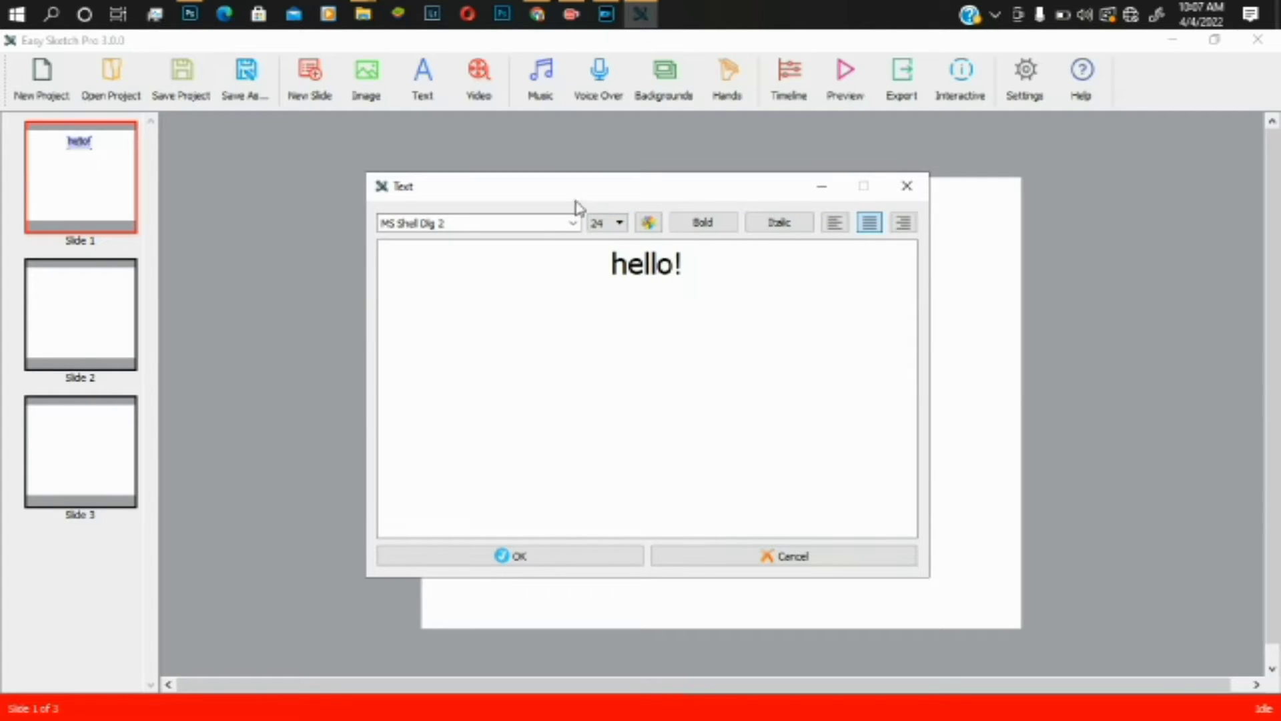
{"action": "left_click", "coordinate": [607, 223]}
{"action": "left_click", "coordinate": [605, 300]}
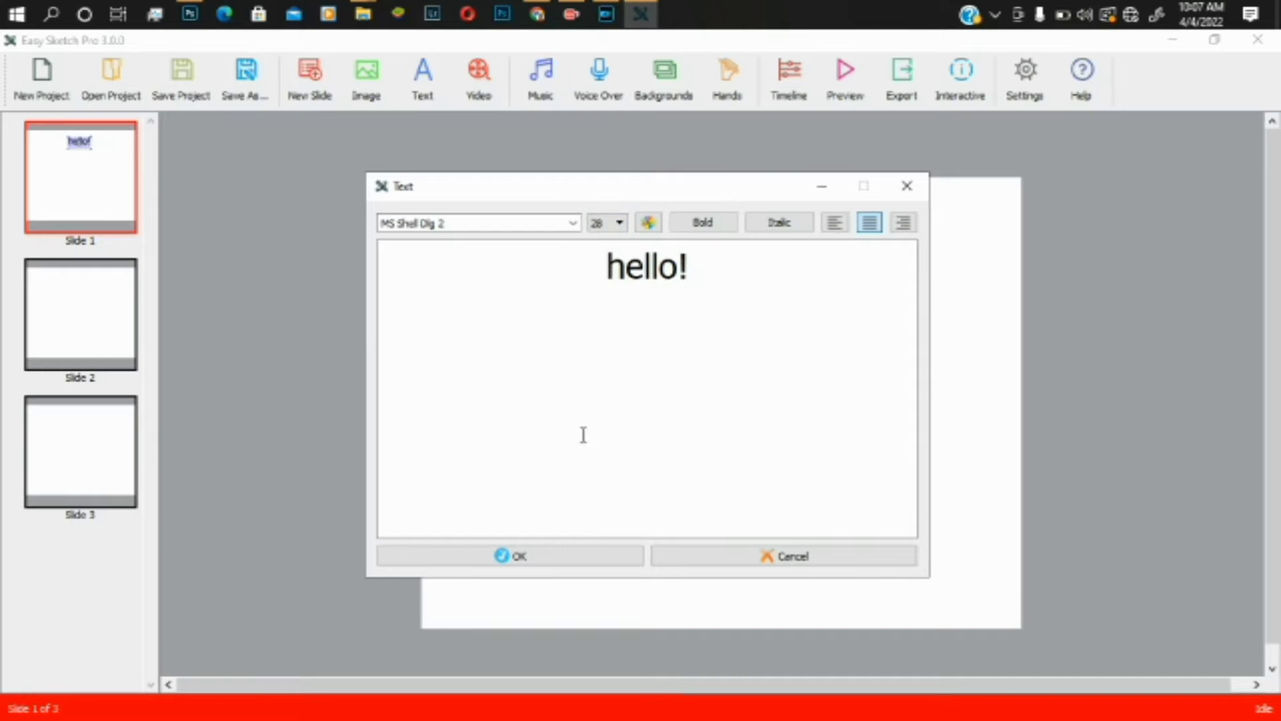
{"action": "left_click", "coordinate": [527, 560]}
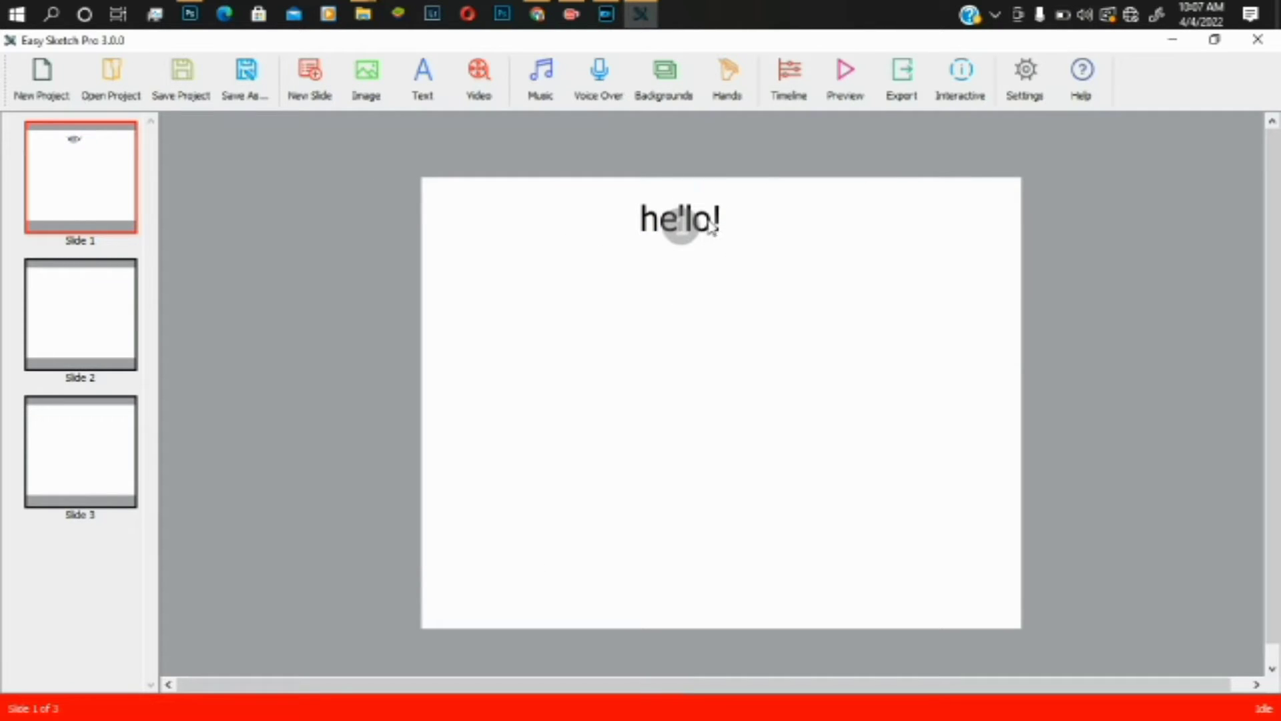
- Move hello! about 70 px to the right
{"action": "left_click", "coordinate": [674, 223]}
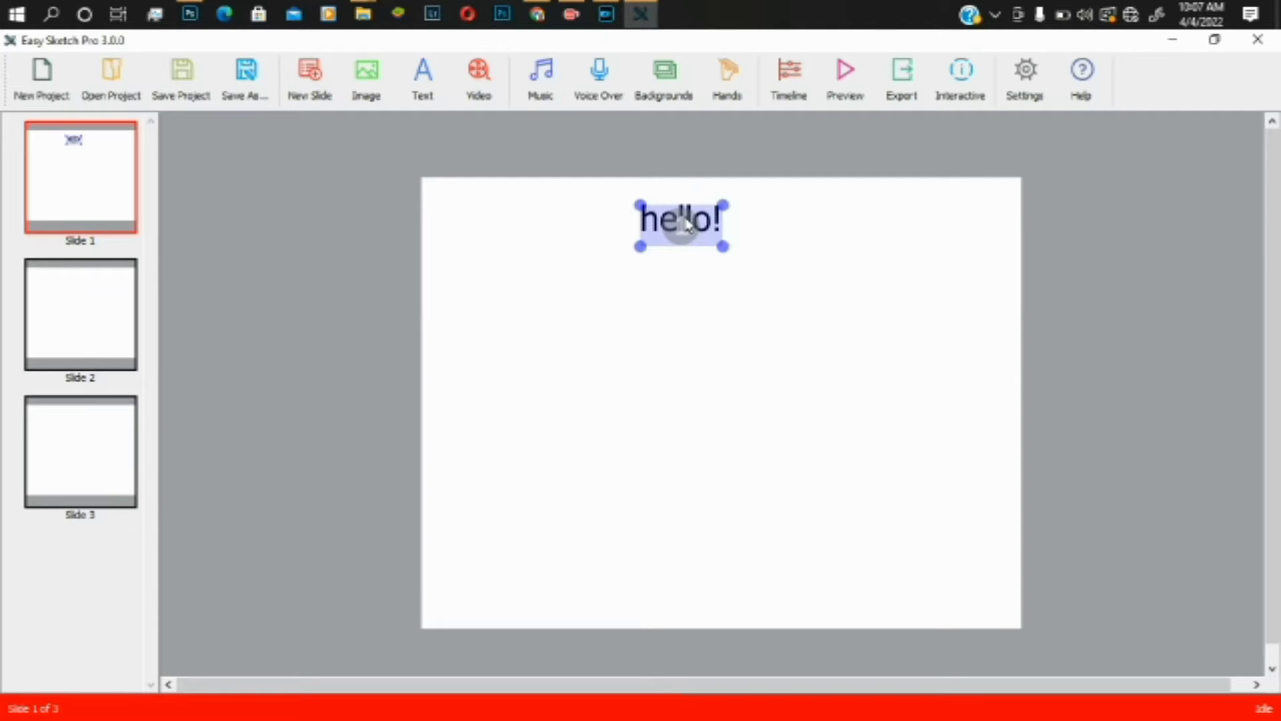
{"action": "left_click_drag", "start_coordinate": [674, 223], "coordinate": [724, 223]}
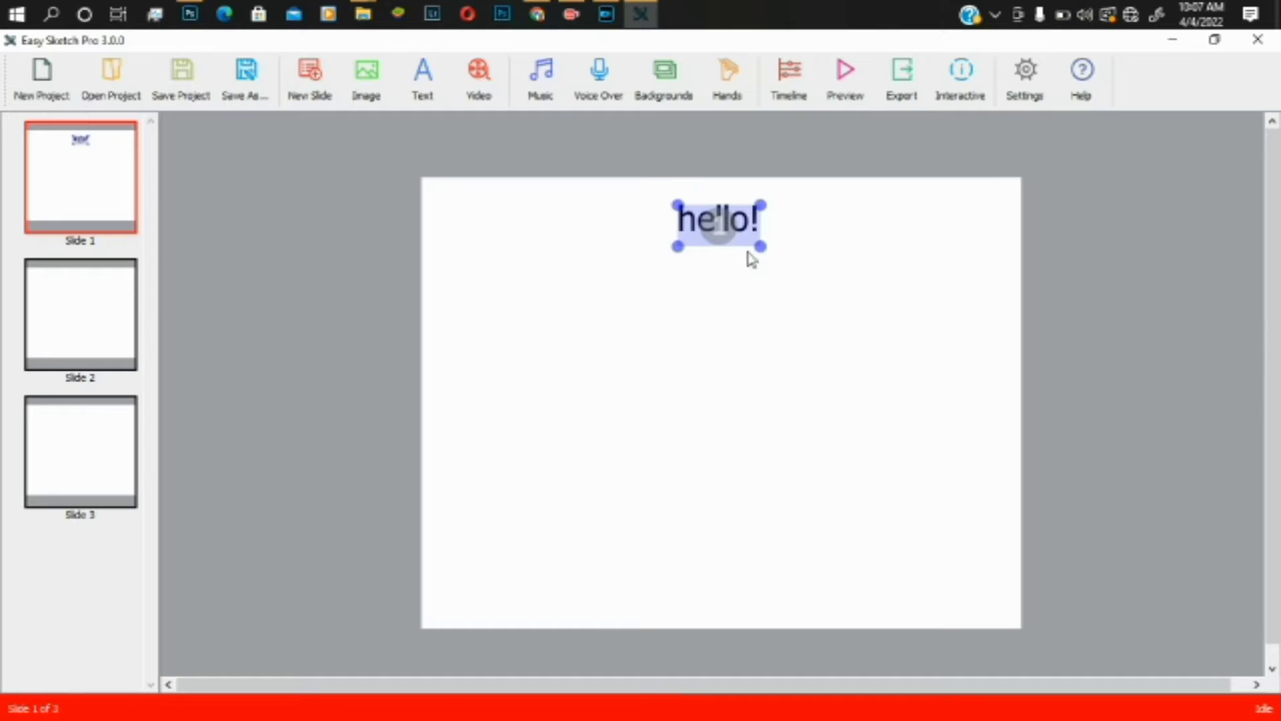
{"action": "left_click", "coordinate": [756, 289]}
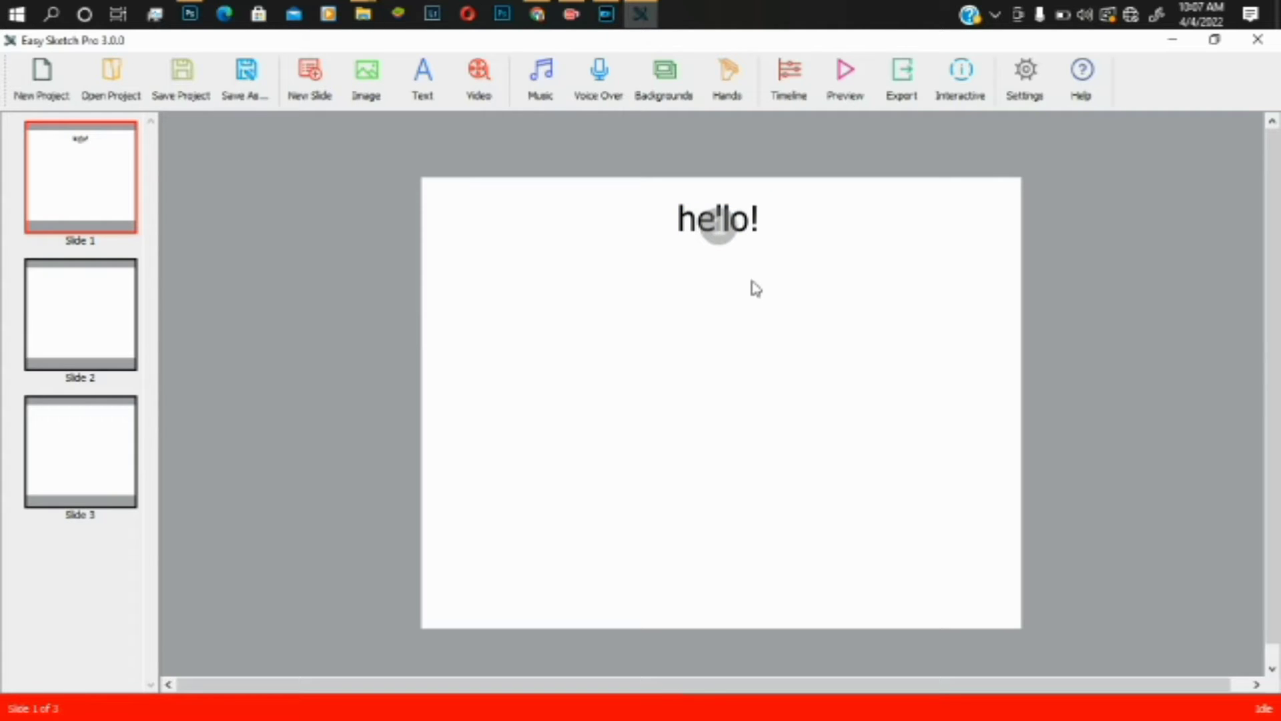
{"action": "left_click", "coordinate": [716, 230]}
{"action": "left_click", "coordinate": [572, 265]}
{"action": "left_click", "coordinate": [708, 223]}
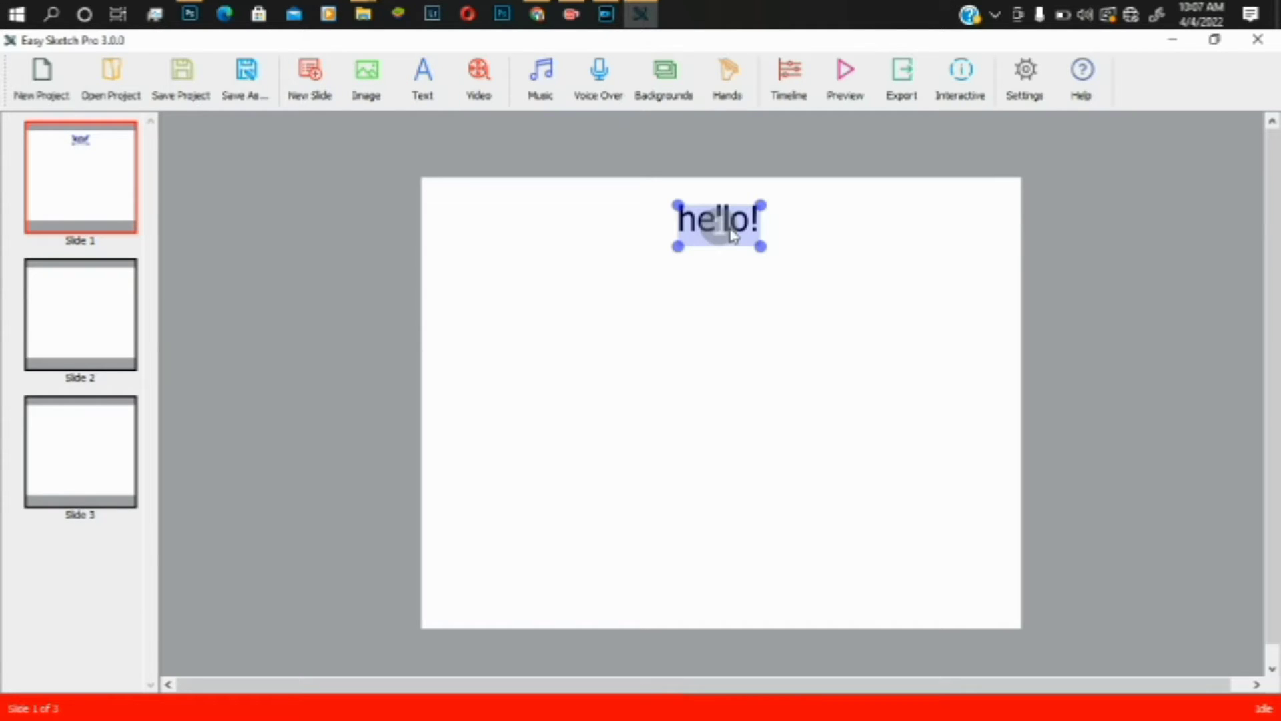
{"action": "double_click", "coordinate": [731, 235]}
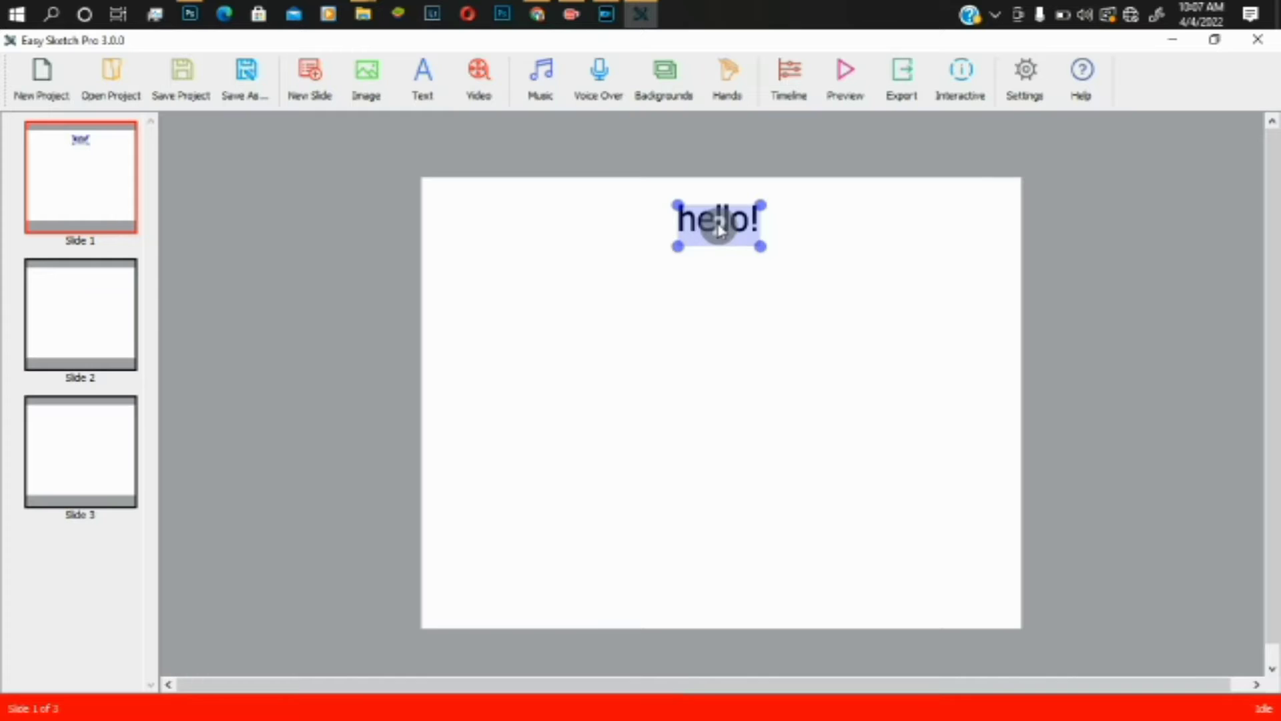
- Duplicate hello!, place the copy just below it, and open the copy for editing
{"action": "key", "text": "ctrl+d"}
{"action": "left_click_drag", "start_coordinate": [719, 227], "coordinate": [715, 275]}
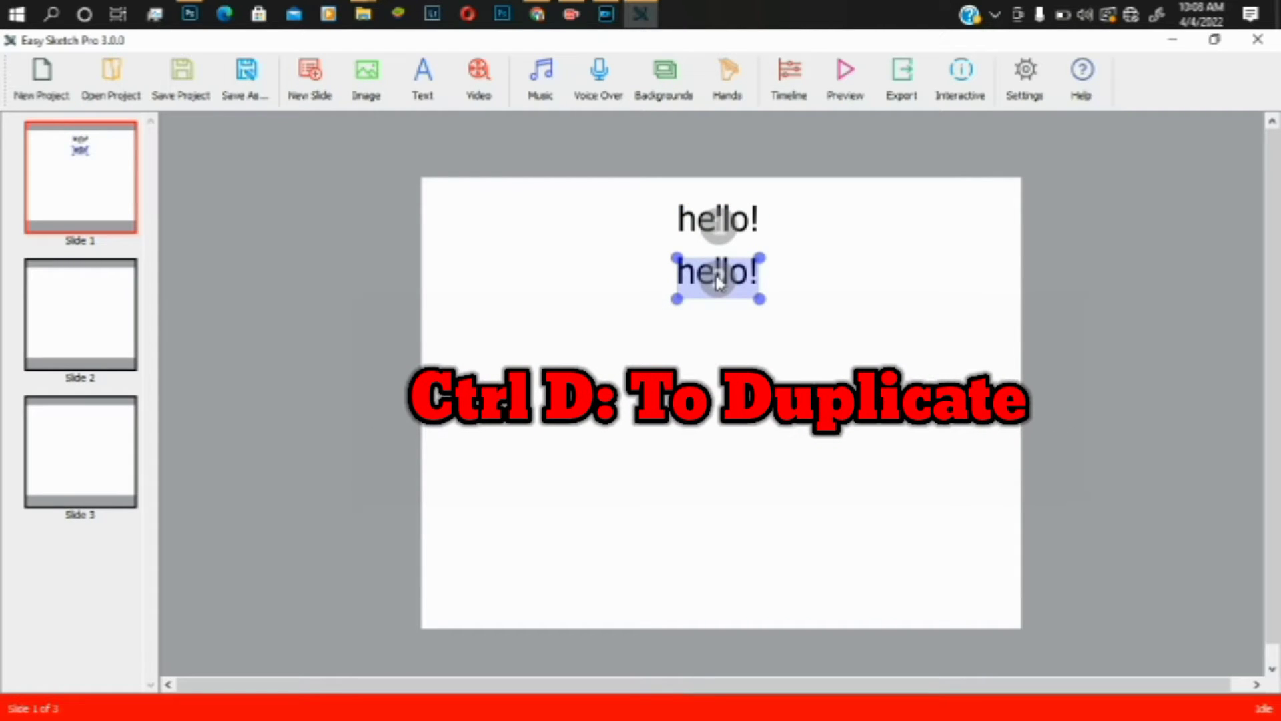
{"action": "right_click", "coordinate": [716, 275]}
{"action": "left_click", "coordinate": [746, 294]}
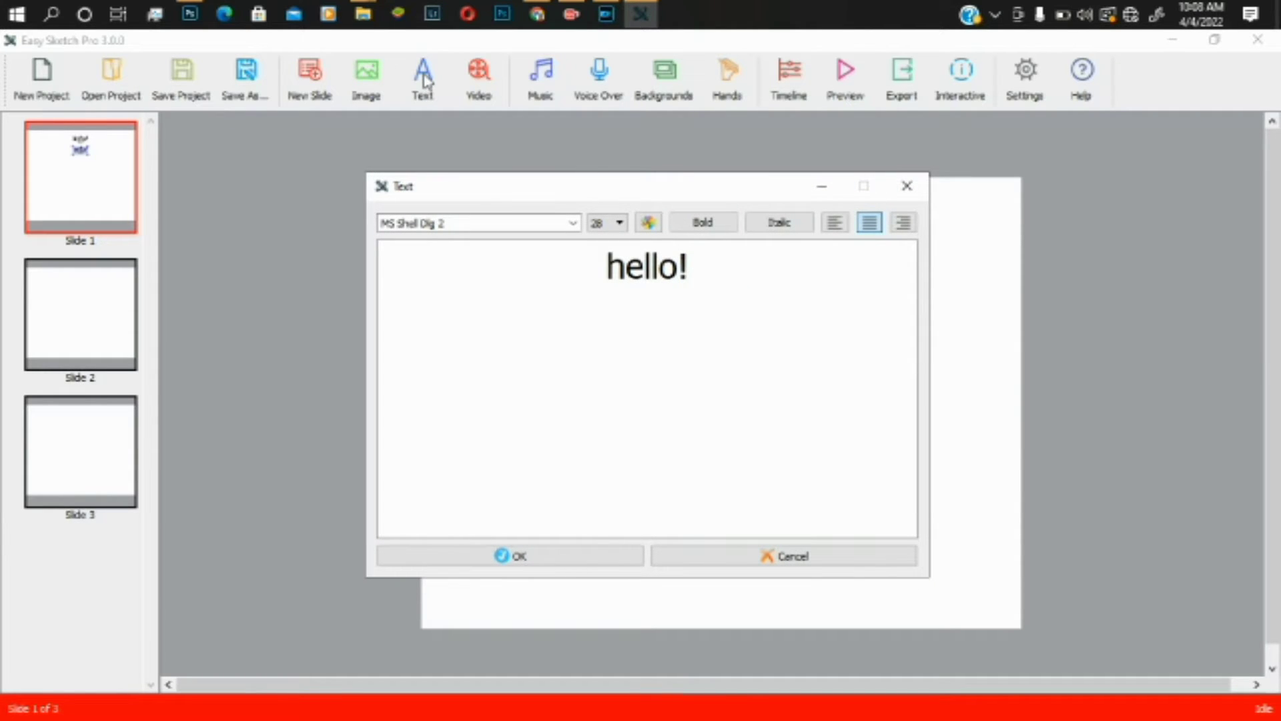
{"action": "left_click", "coordinate": [690, 260]}
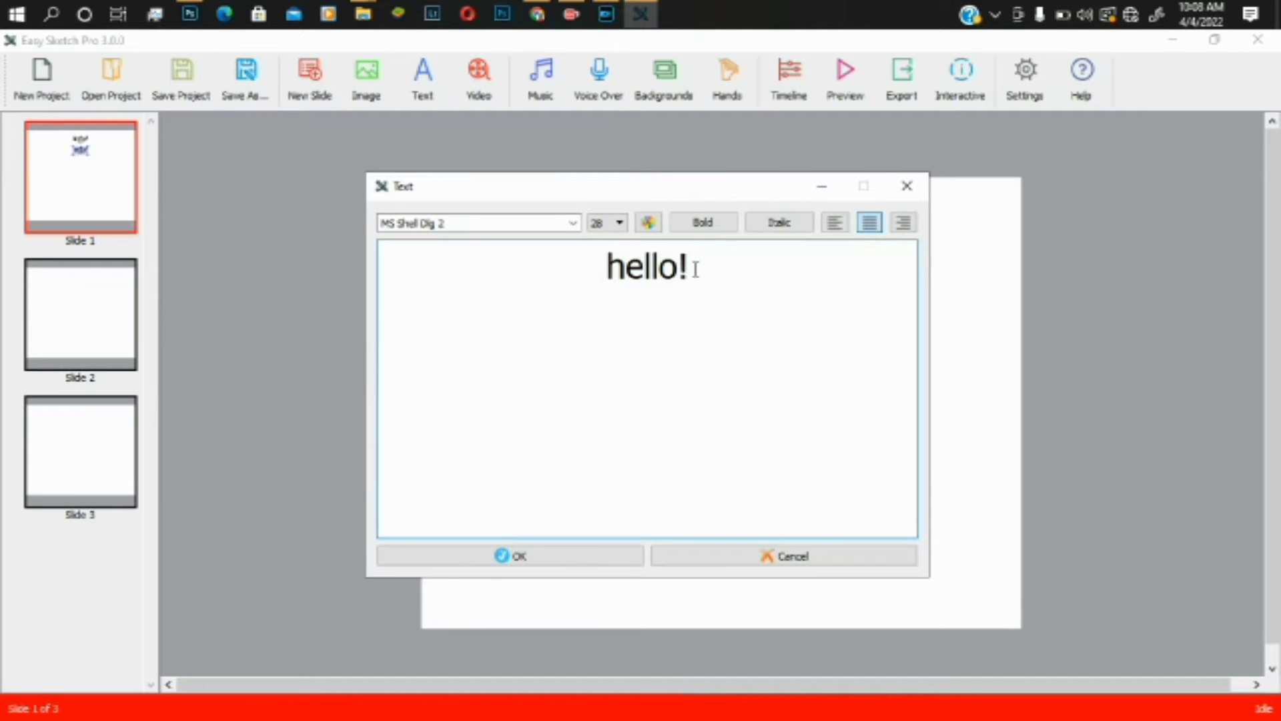
- Replace the copy's text with 'Welcome to' at font size 32
{"action": "left_click_drag", "start_coordinate": [695, 265], "coordinate": [572, 275]}
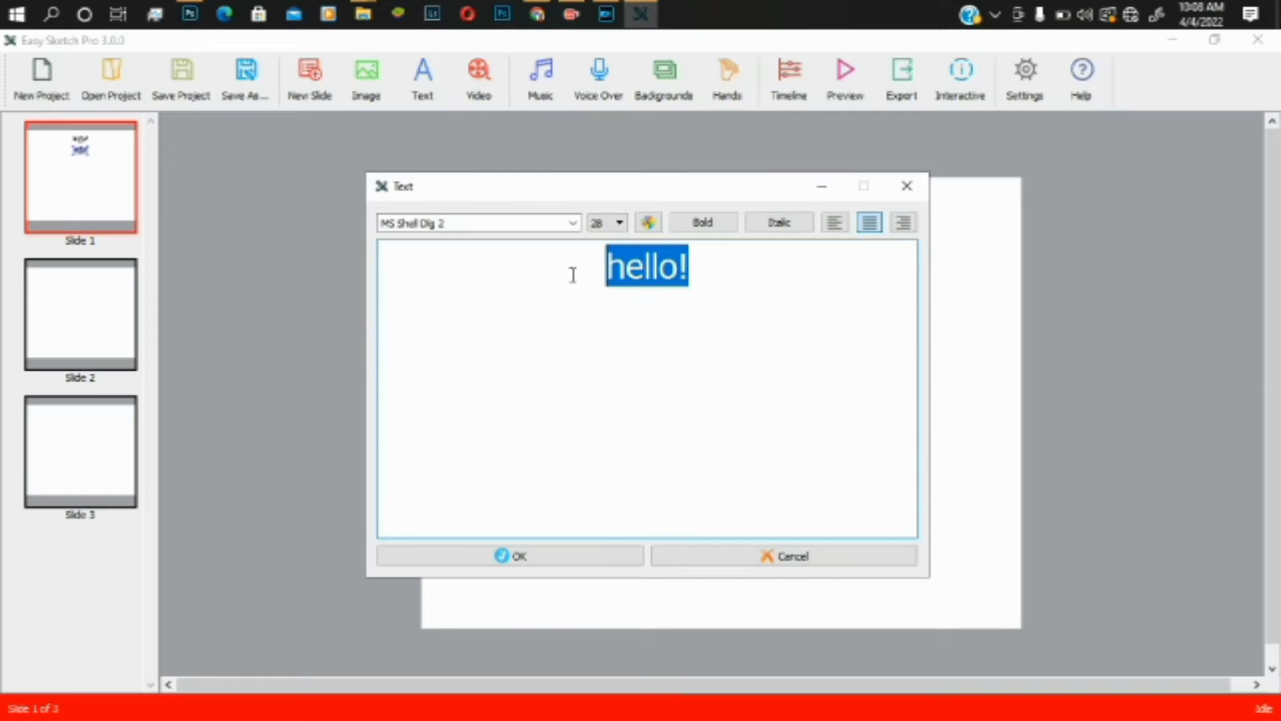
{"action": "type", "text": "Wel"}
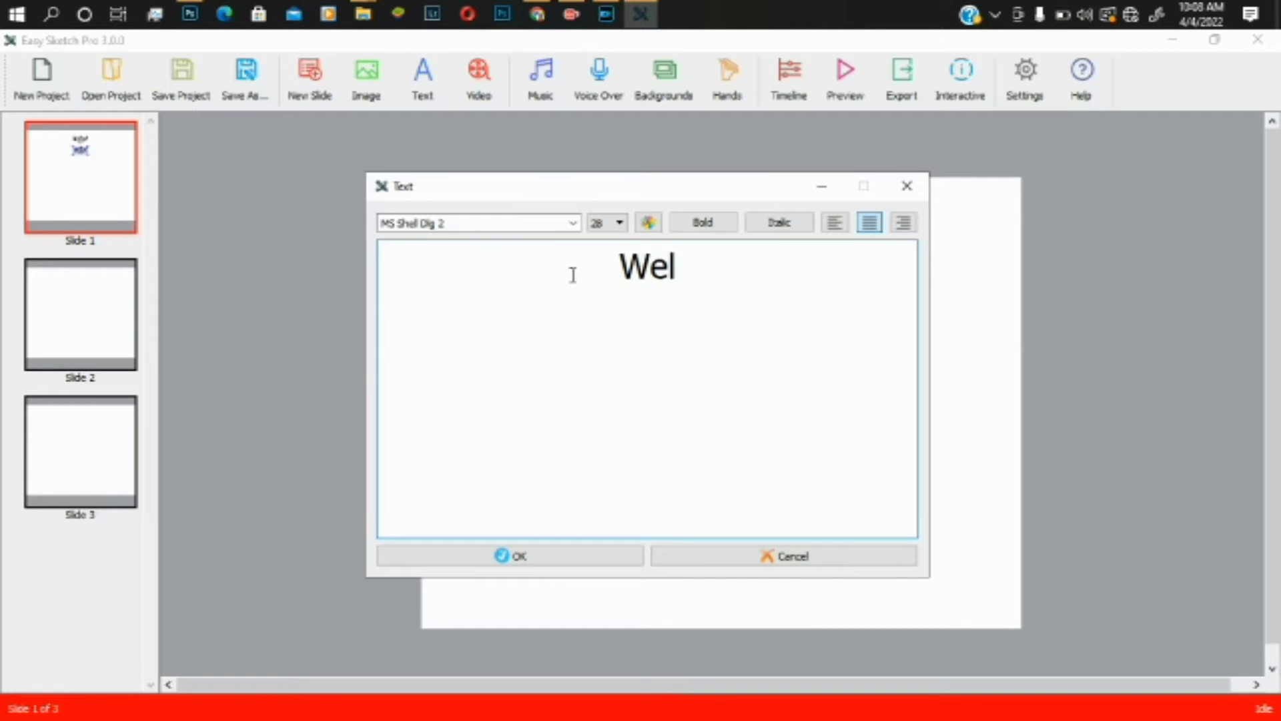
{"action": "type", "text": "come to"}
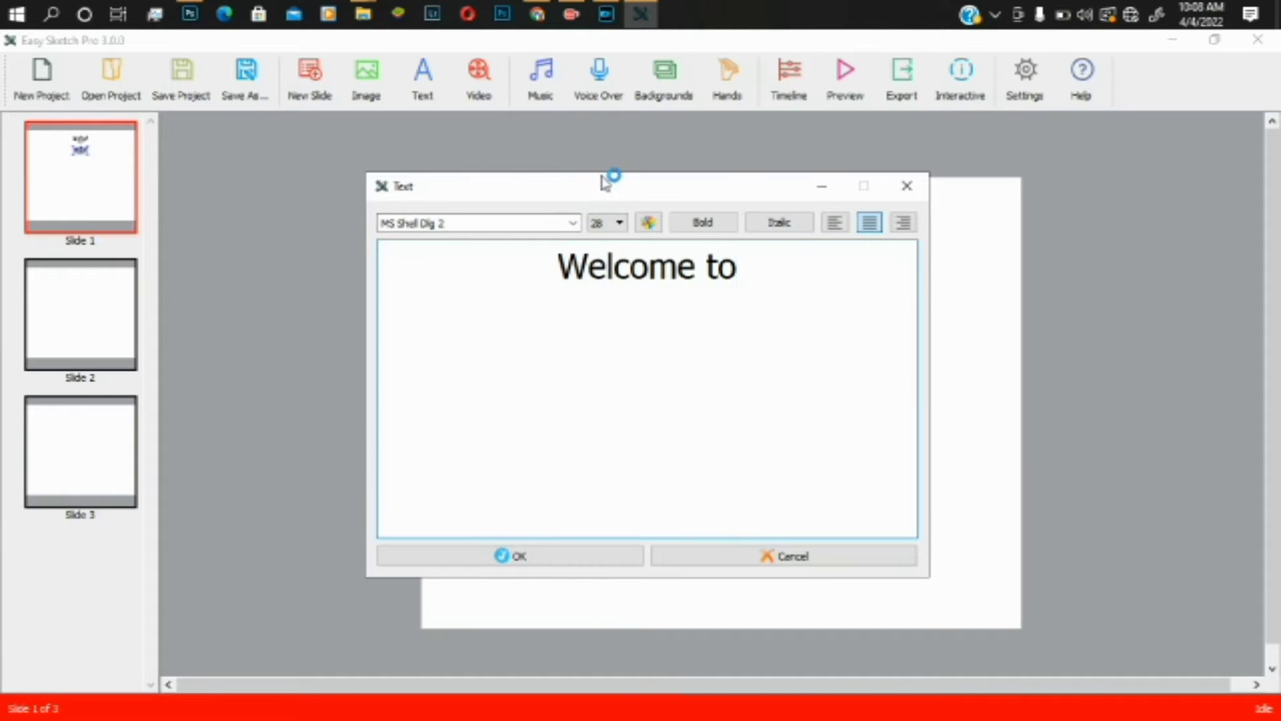
{"action": "left_click", "coordinate": [618, 221]}
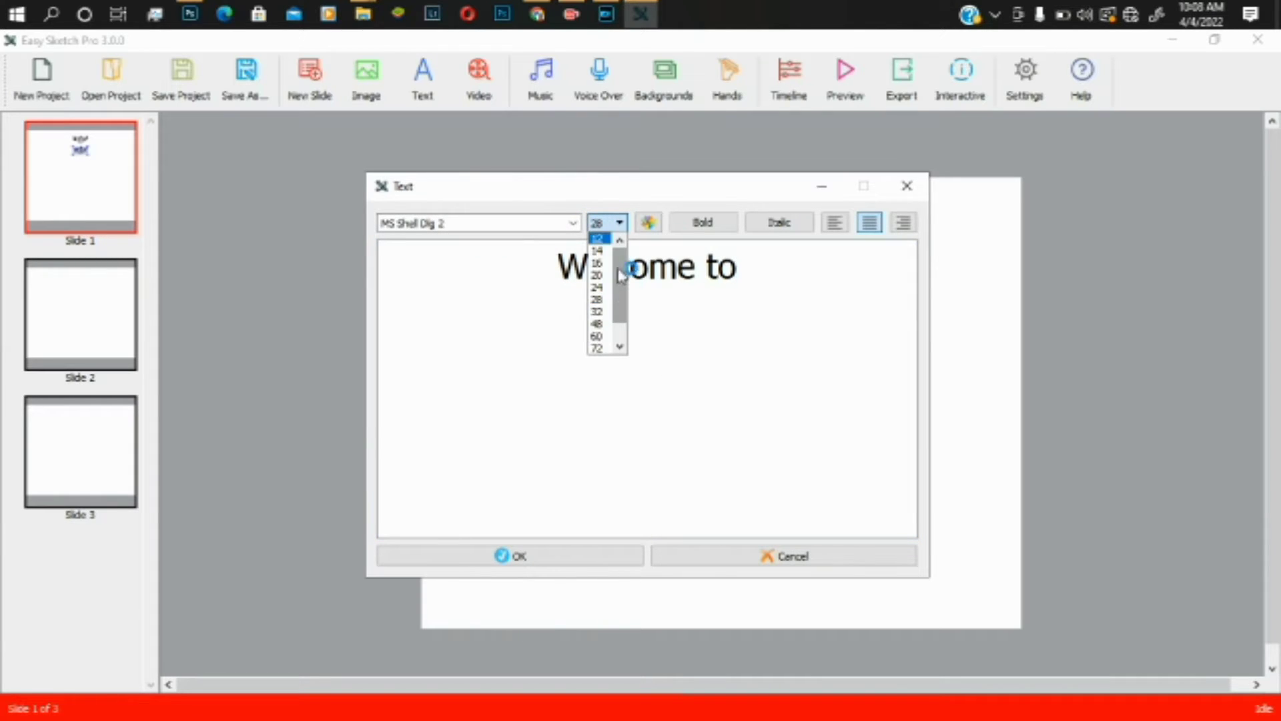
{"action": "left_click", "coordinate": [601, 311]}
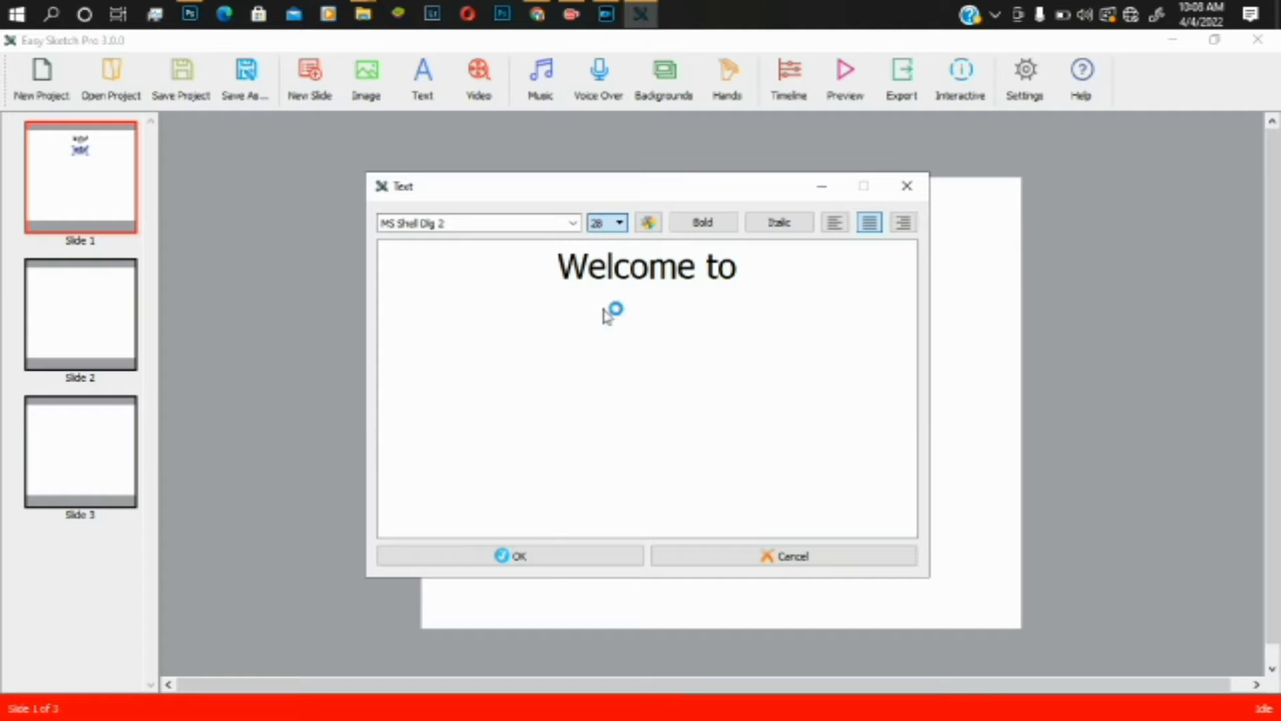
{"action": "left_click", "coordinate": [570, 564]}
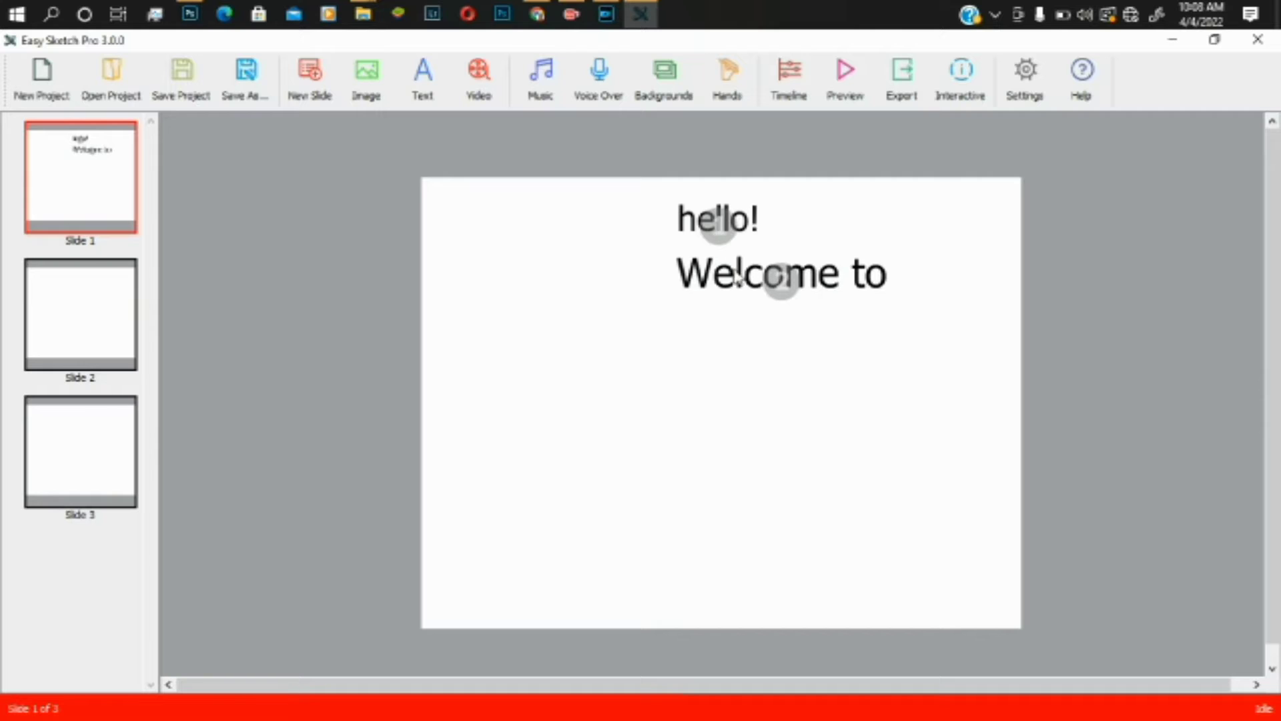
- Shift Welcome to left and up, and centre hello! above it
{"action": "left_click", "coordinate": [703, 281]}
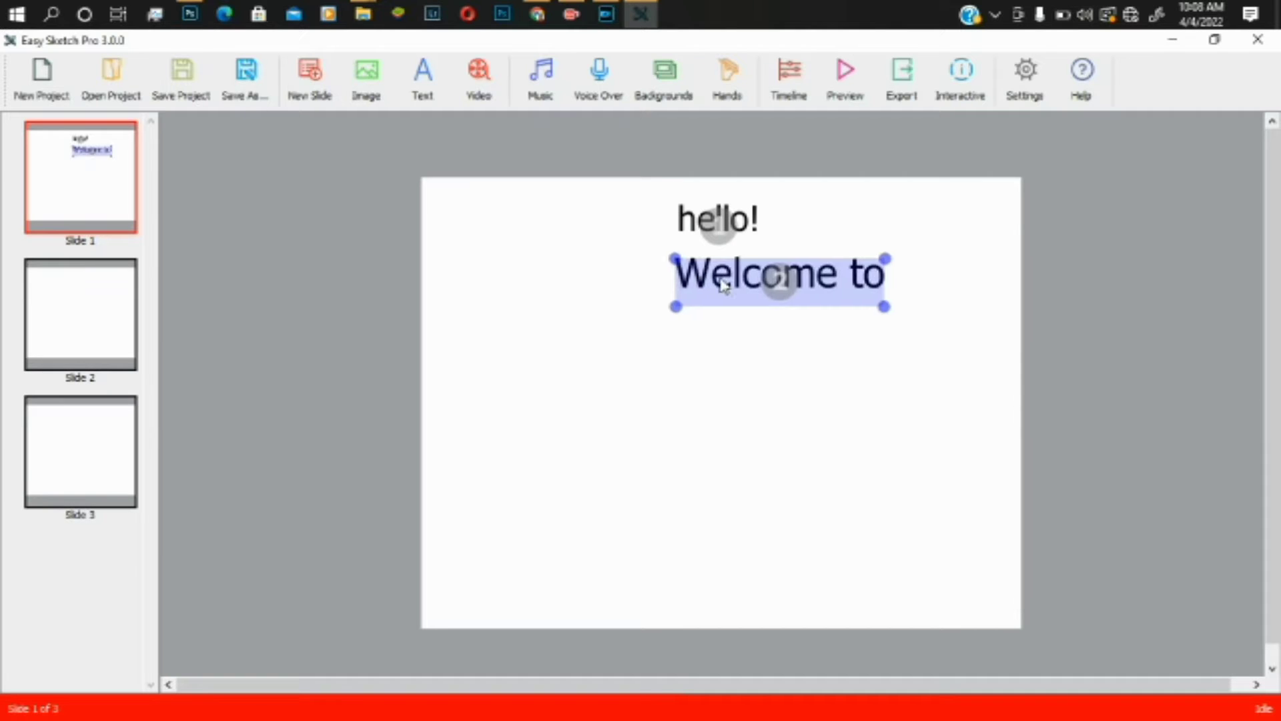
{"action": "left_click_drag", "start_coordinate": [703, 281], "coordinate": [651, 270]}
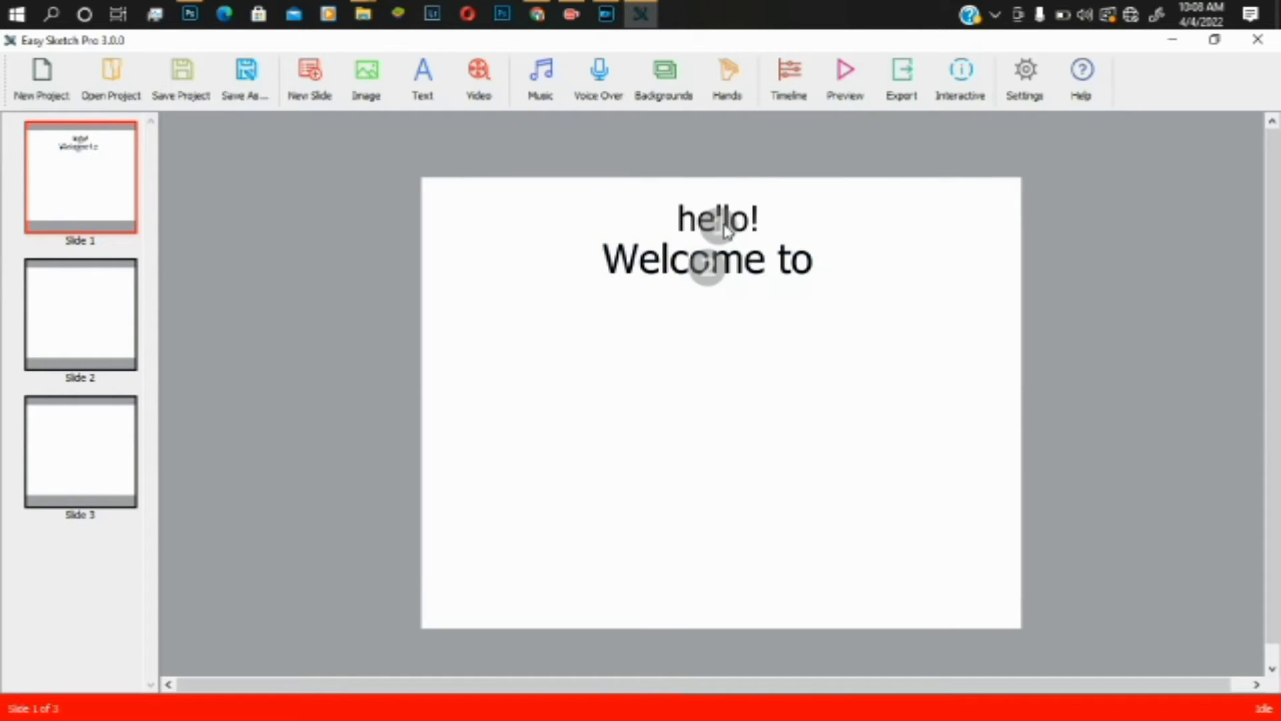
{"action": "left_click_drag", "start_coordinate": [717, 224], "coordinate": [695, 235]}
{"action": "left_click", "coordinate": [787, 343]}
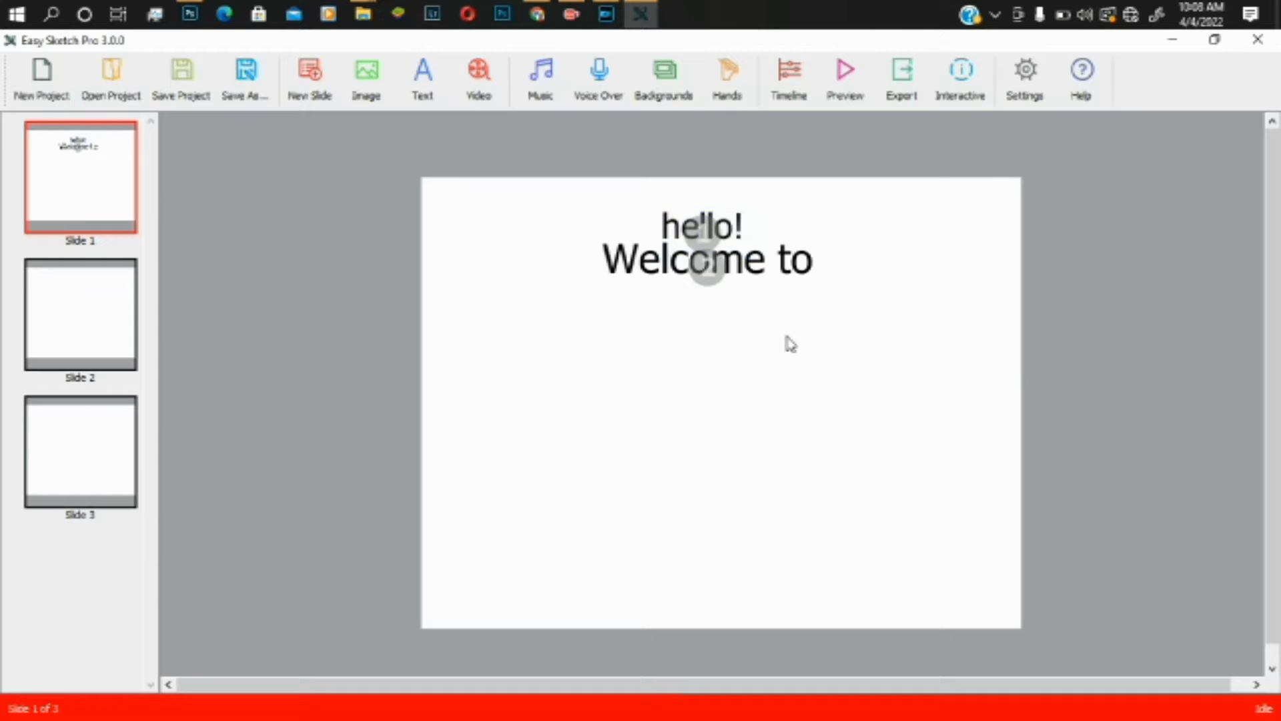
{"action": "left_click", "coordinate": [758, 273]}
{"action": "right_click", "coordinate": [755, 266]}
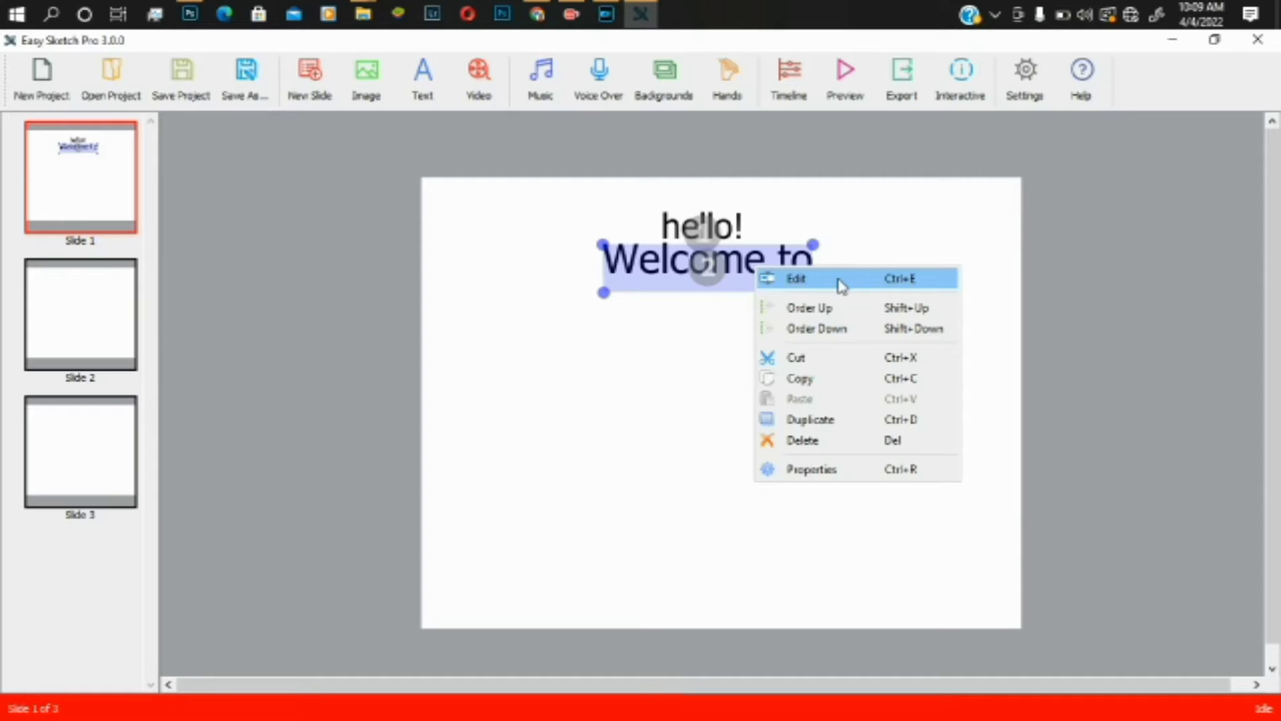
{"action": "left_click", "coordinate": [691, 267]}
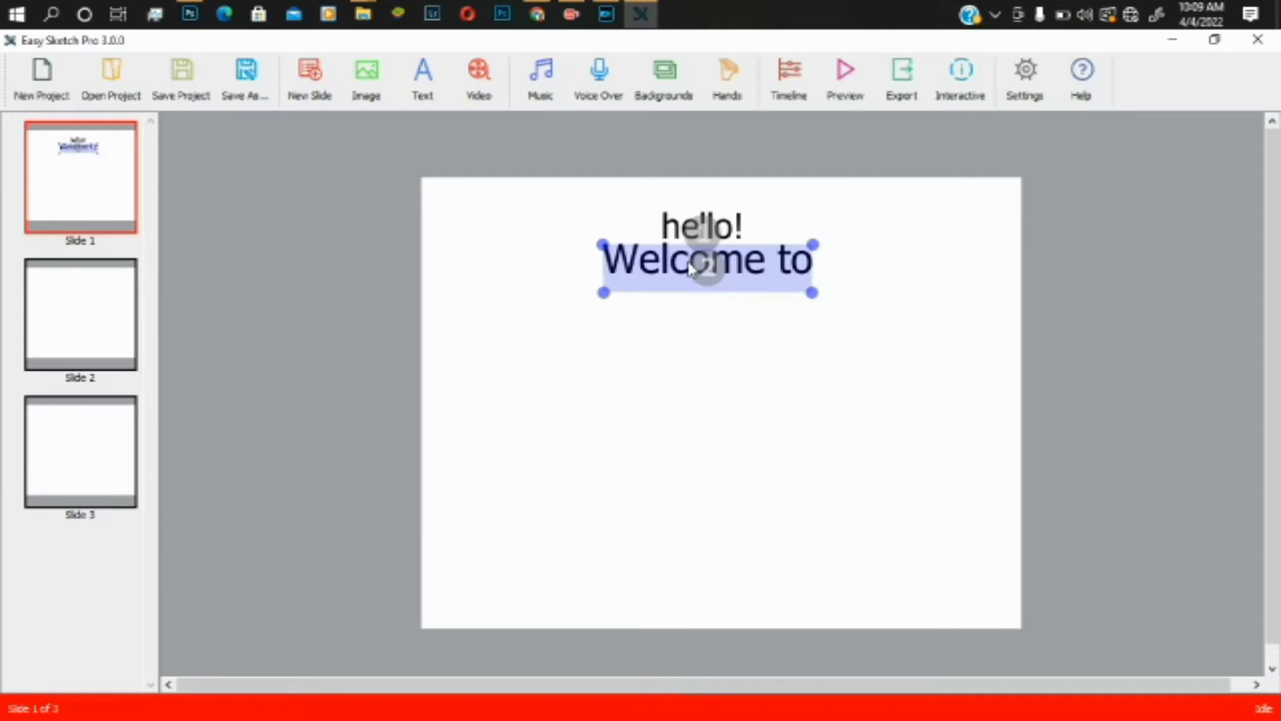
- Replace the Welcome to text with 'GMZone'
{"action": "double_click", "coordinate": [691, 267]}
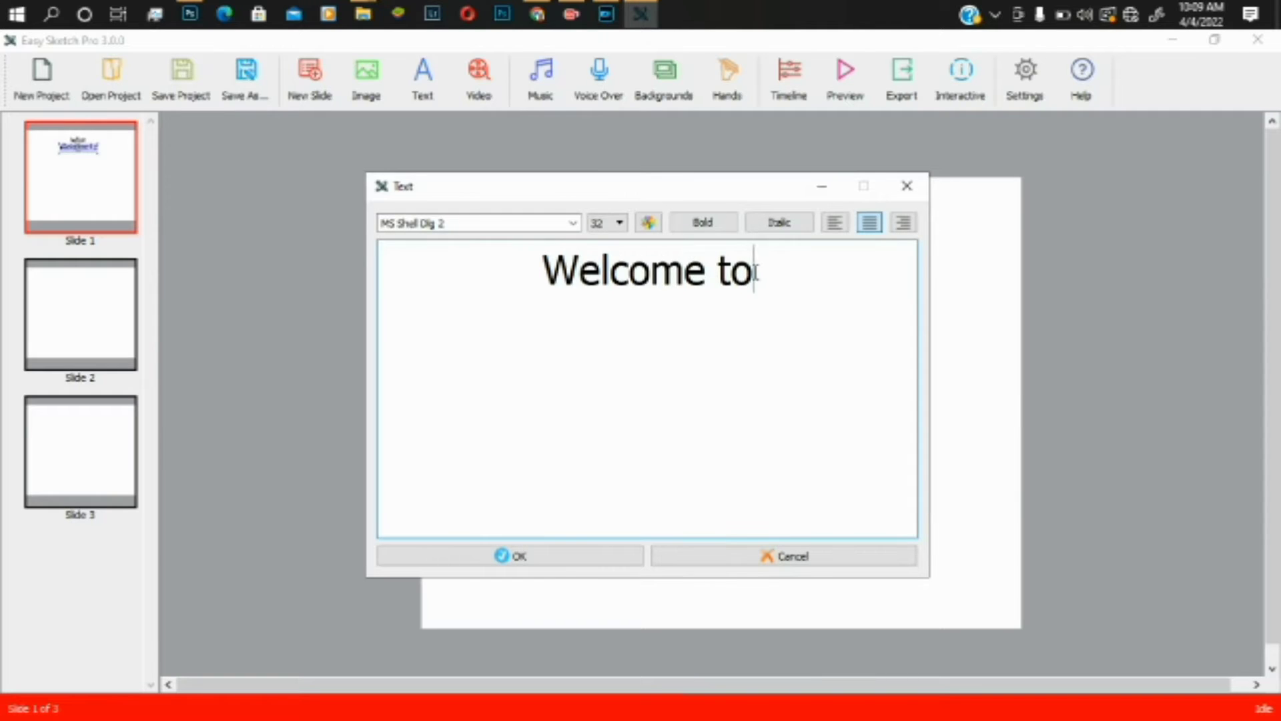
{"action": "left_click_drag", "start_coordinate": [750, 271], "coordinate": [535, 287]}
{"action": "key", "text": "BackSpace"}
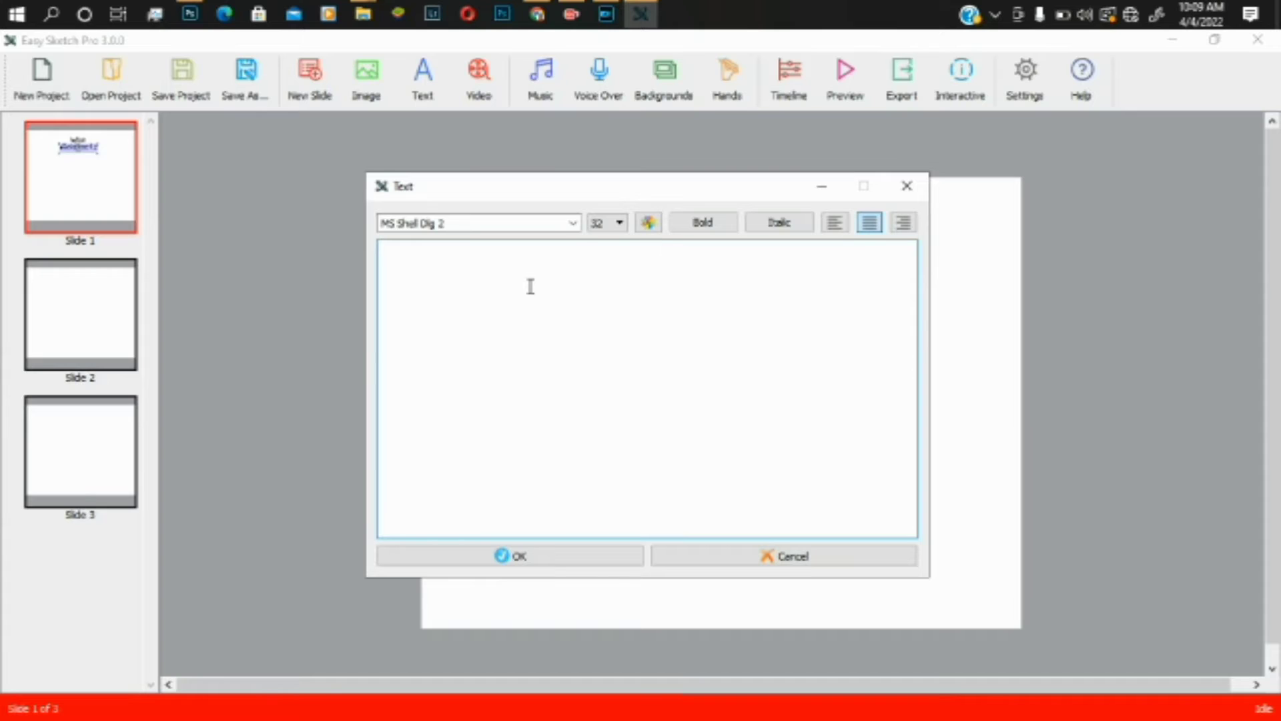
{"action": "type", "text": "GMZone"}
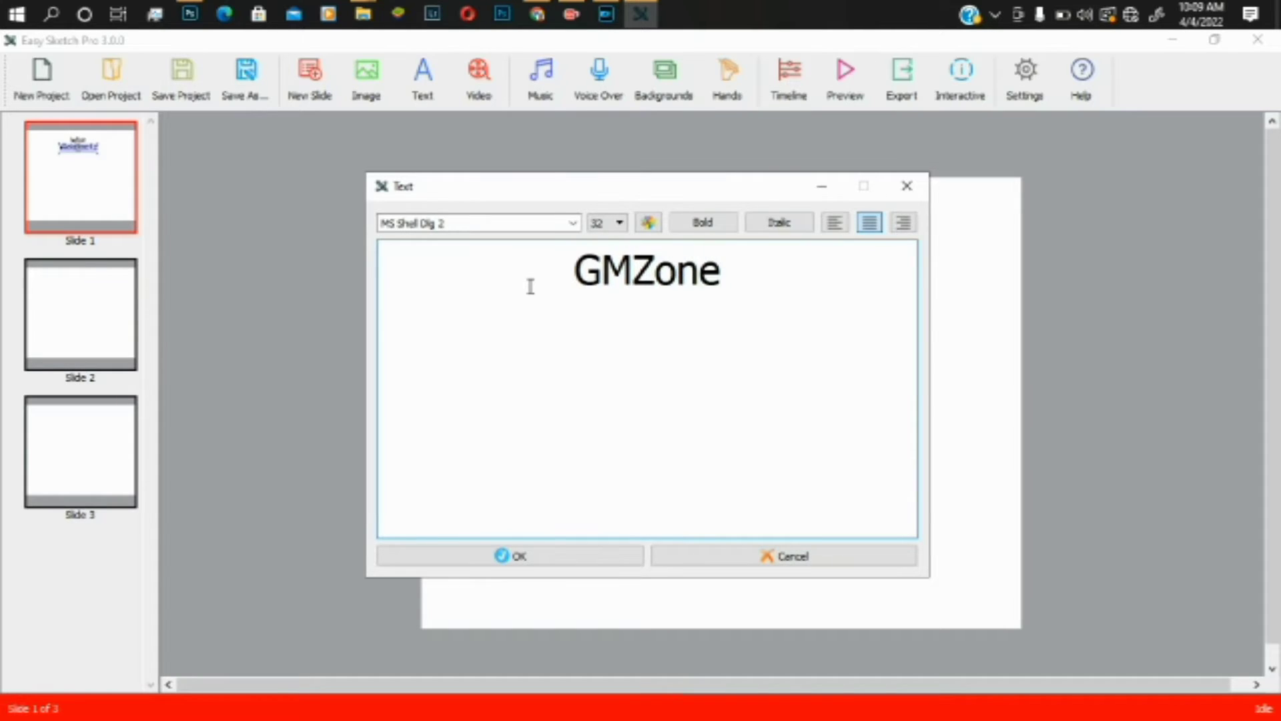
- Set GMZone to the Moogie Disco font at size 60 and place it
{"action": "left_click", "coordinate": [574, 225]}
{"action": "left_click", "coordinate": [574, 224]}
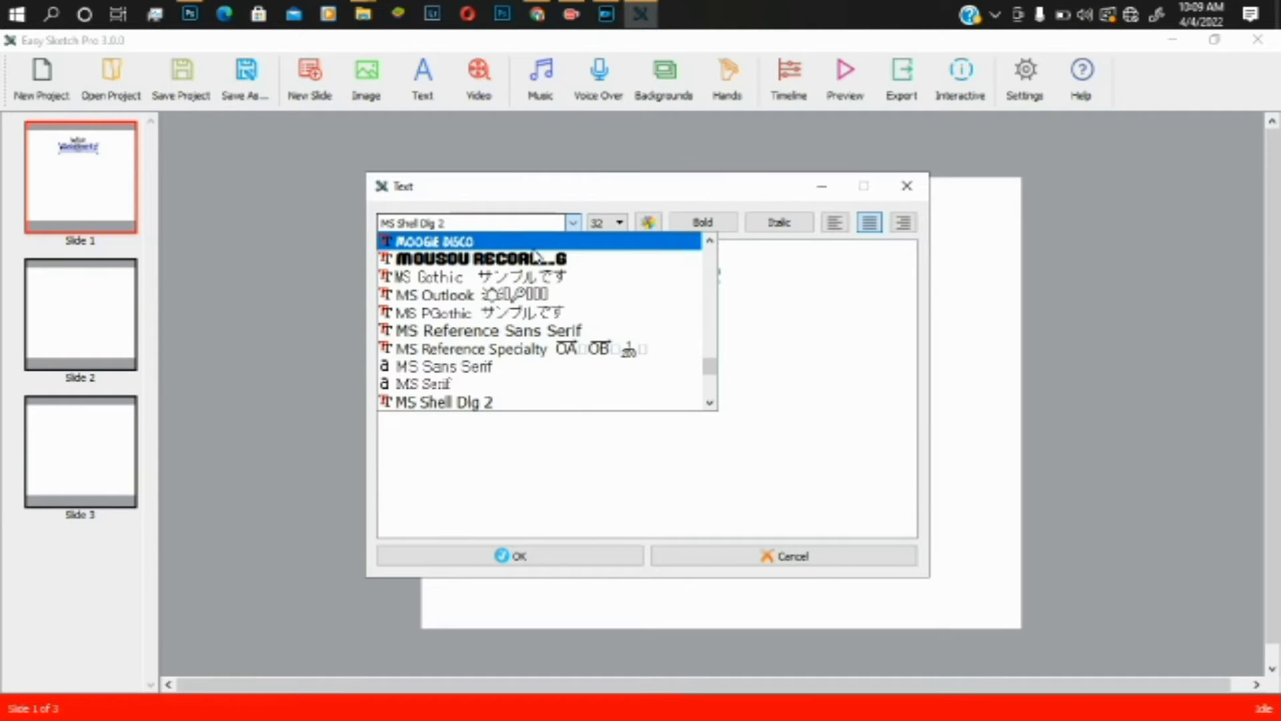
{"action": "left_click", "coordinate": [507, 243]}
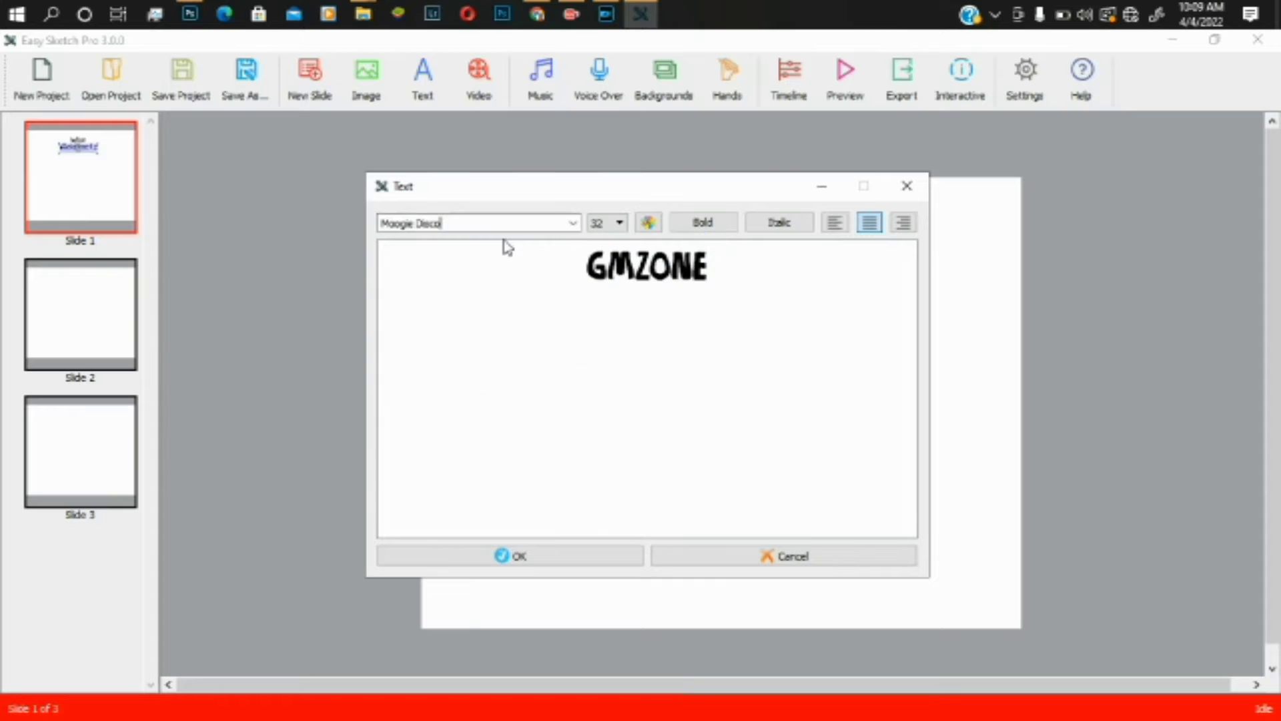
{"action": "left_click", "coordinate": [602, 222]}
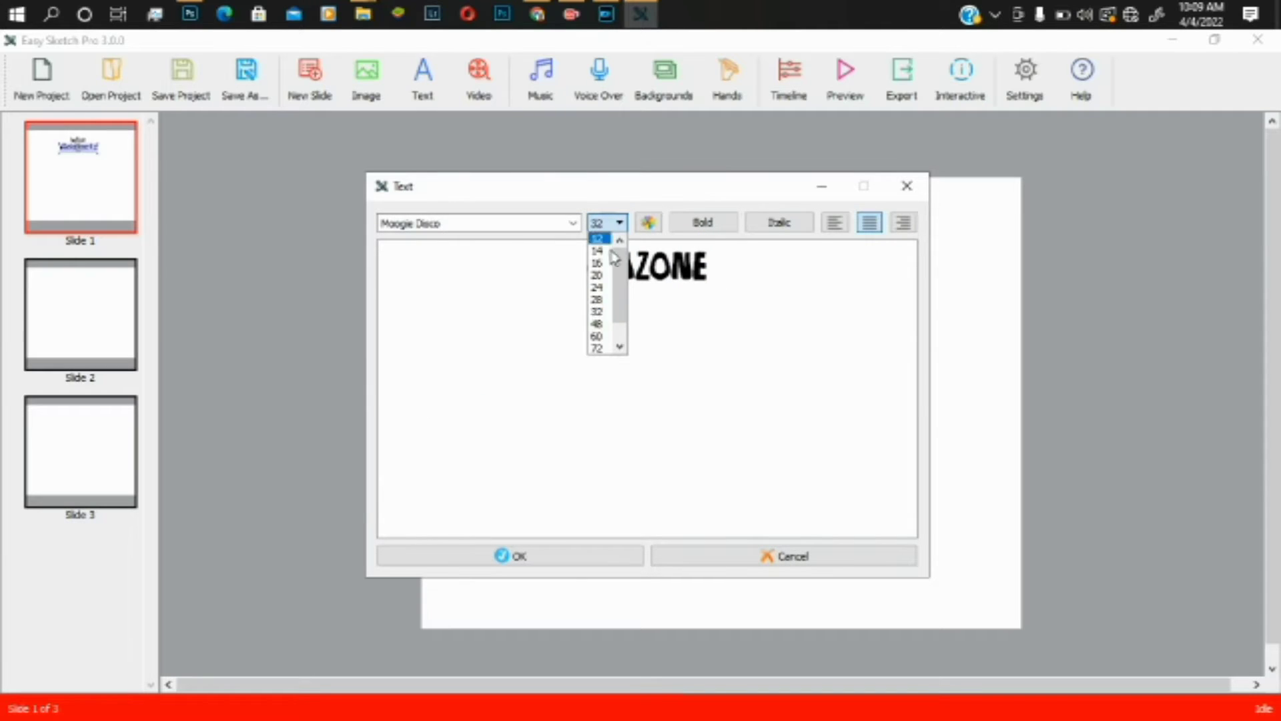
{"action": "left_click", "coordinate": [598, 335]}
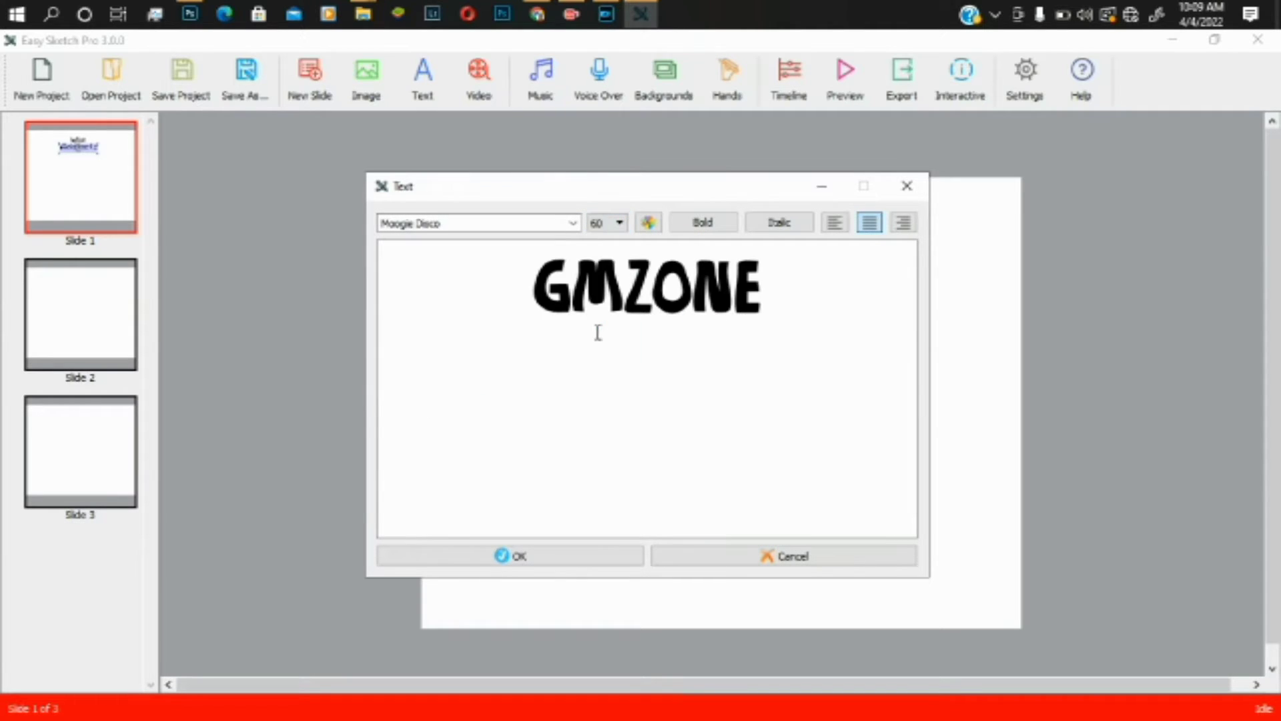
{"action": "left_click", "coordinate": [592, 558]}
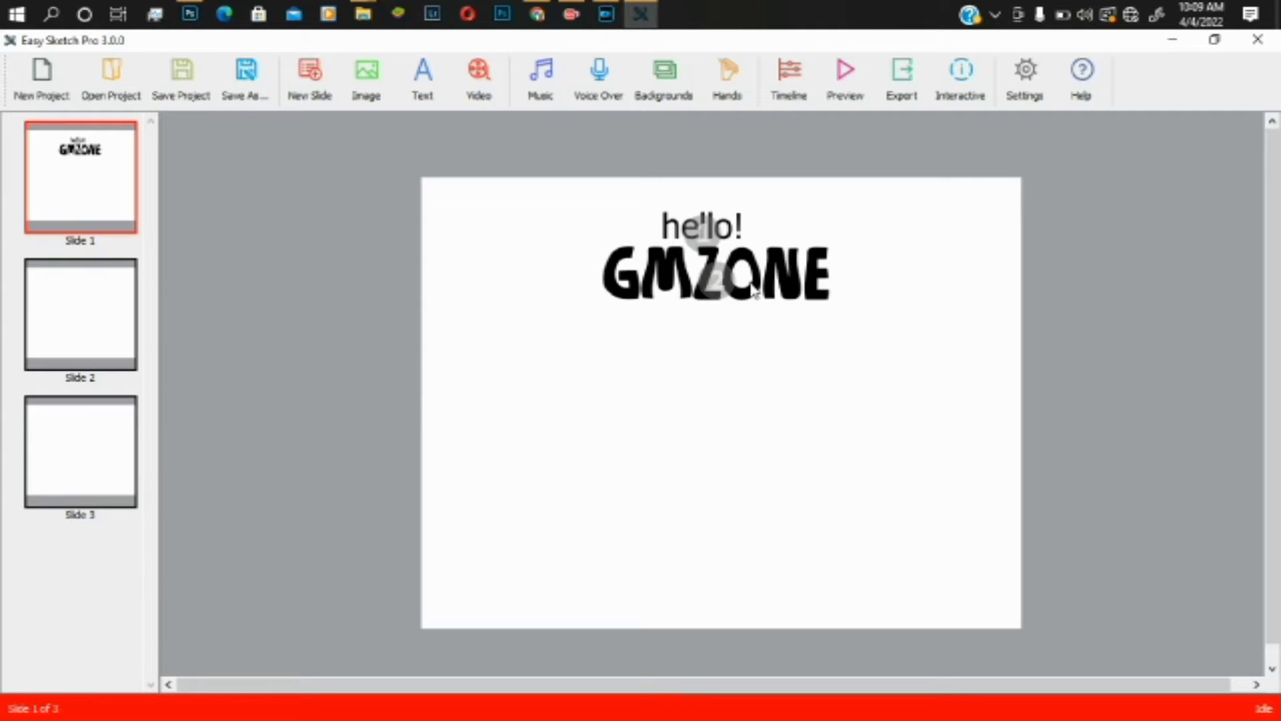
- Reopen the GMZONE text and retype it as 'WELCOME TO'
{"action": "right_click", "coordinate": [720, 277]}
{"action": "left_click", "coordinate": [682, 266]}
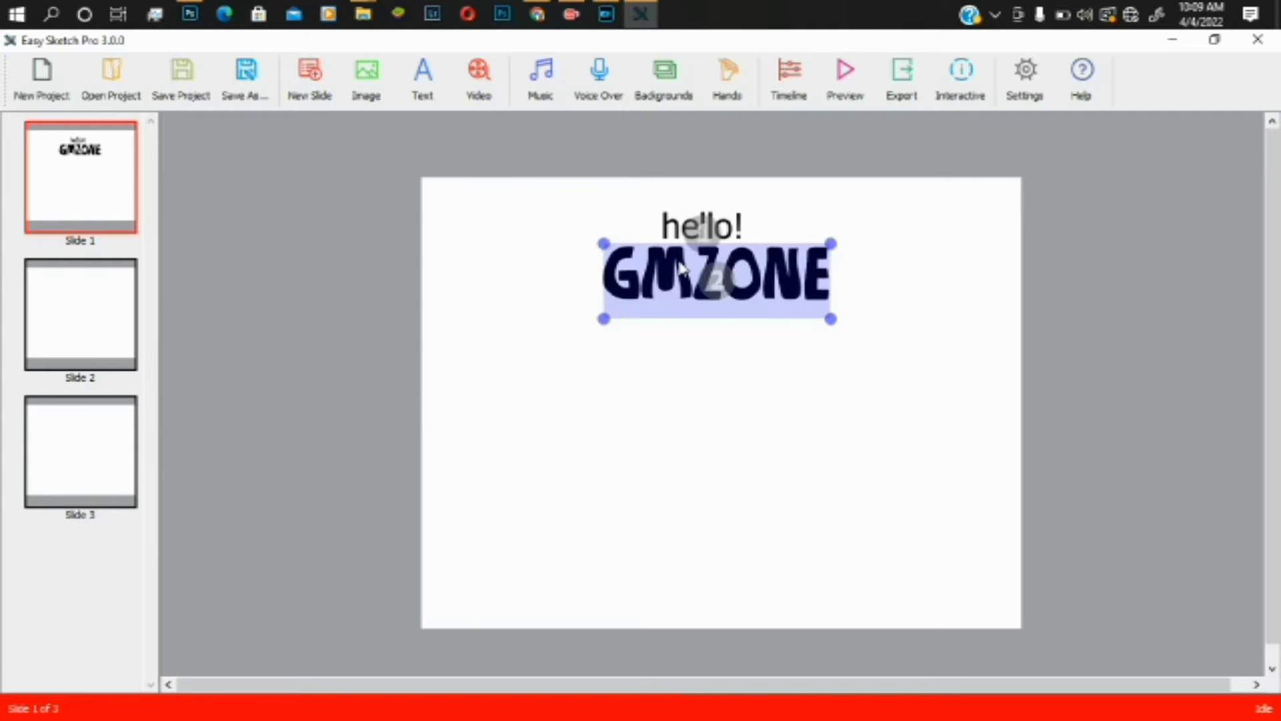
{"action": "double_click", "coordinate": [681, 267]}
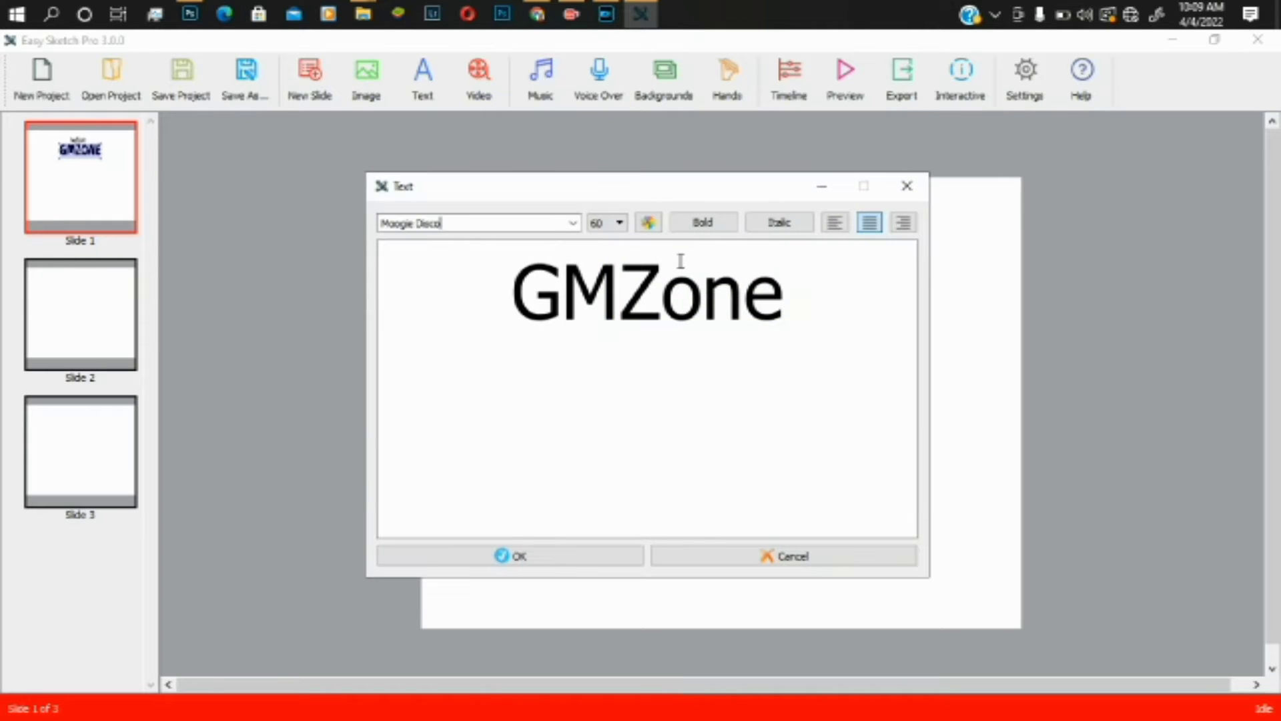
{"action": "left_click_drag", "start_coordinate": [793, 297], "coordinate": [532, 299]}
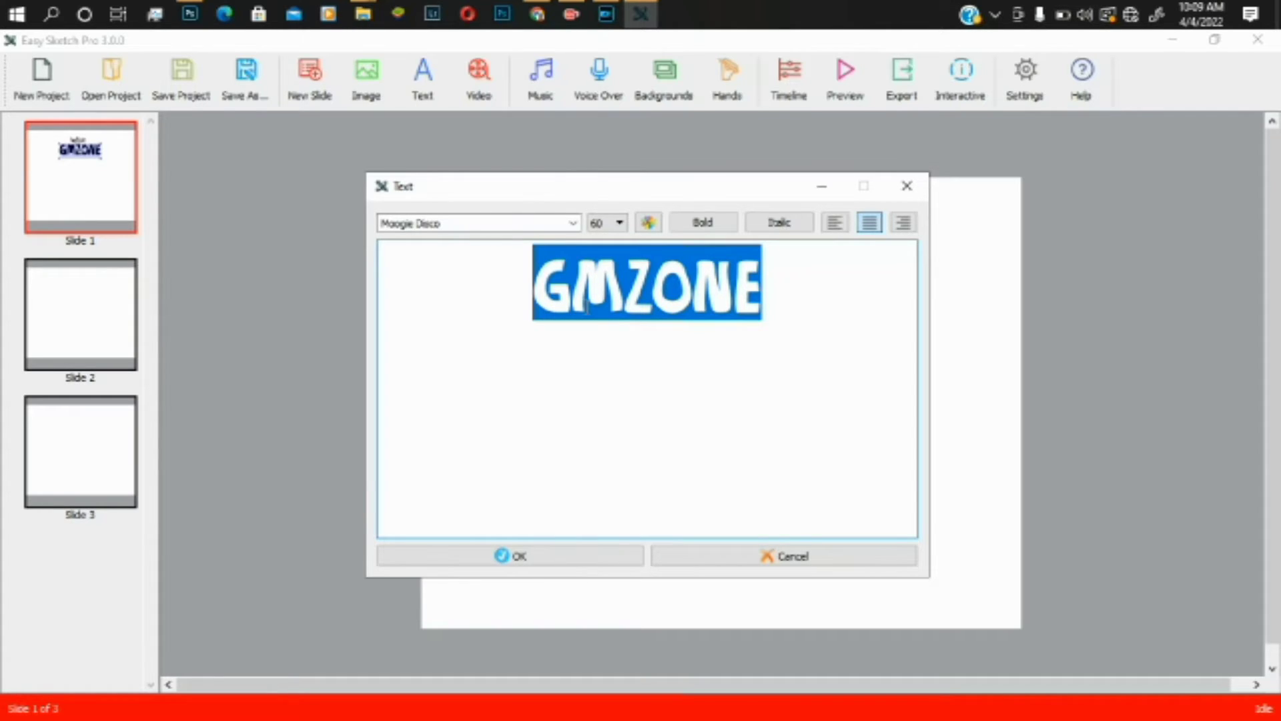
{"action": "type", "text": "WEL"}
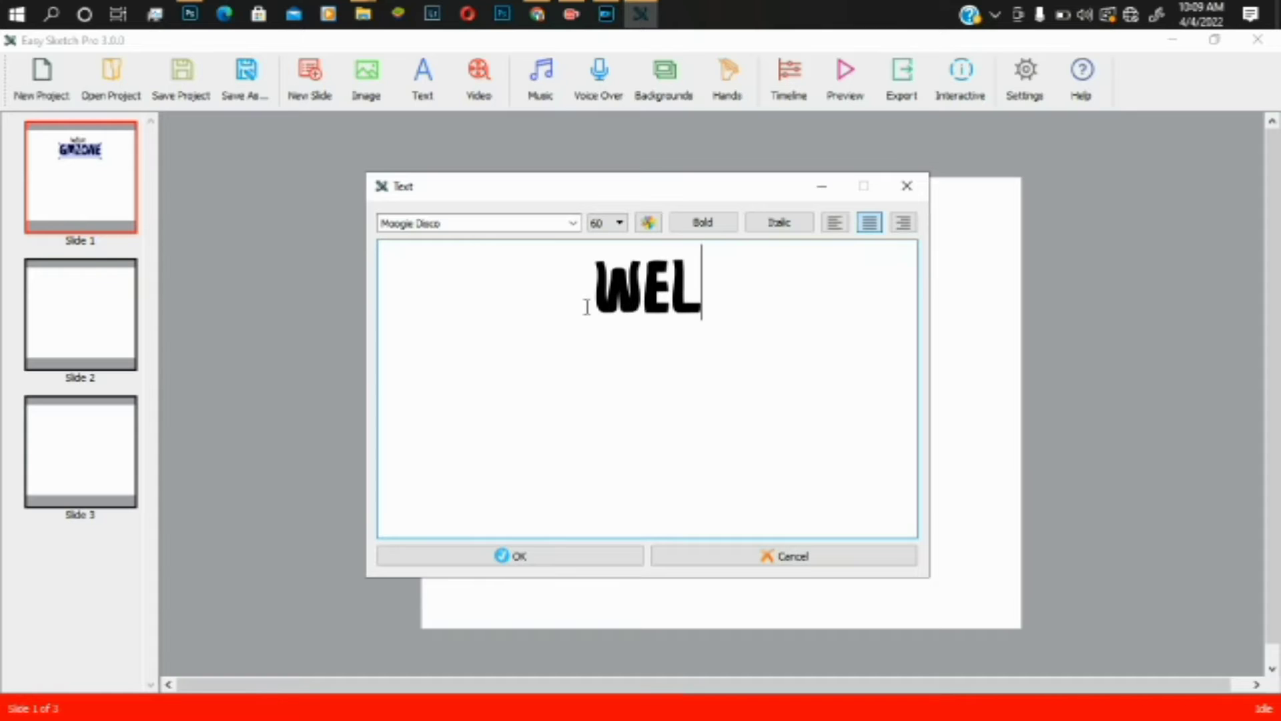
{"action": "type", "text": "COME"}
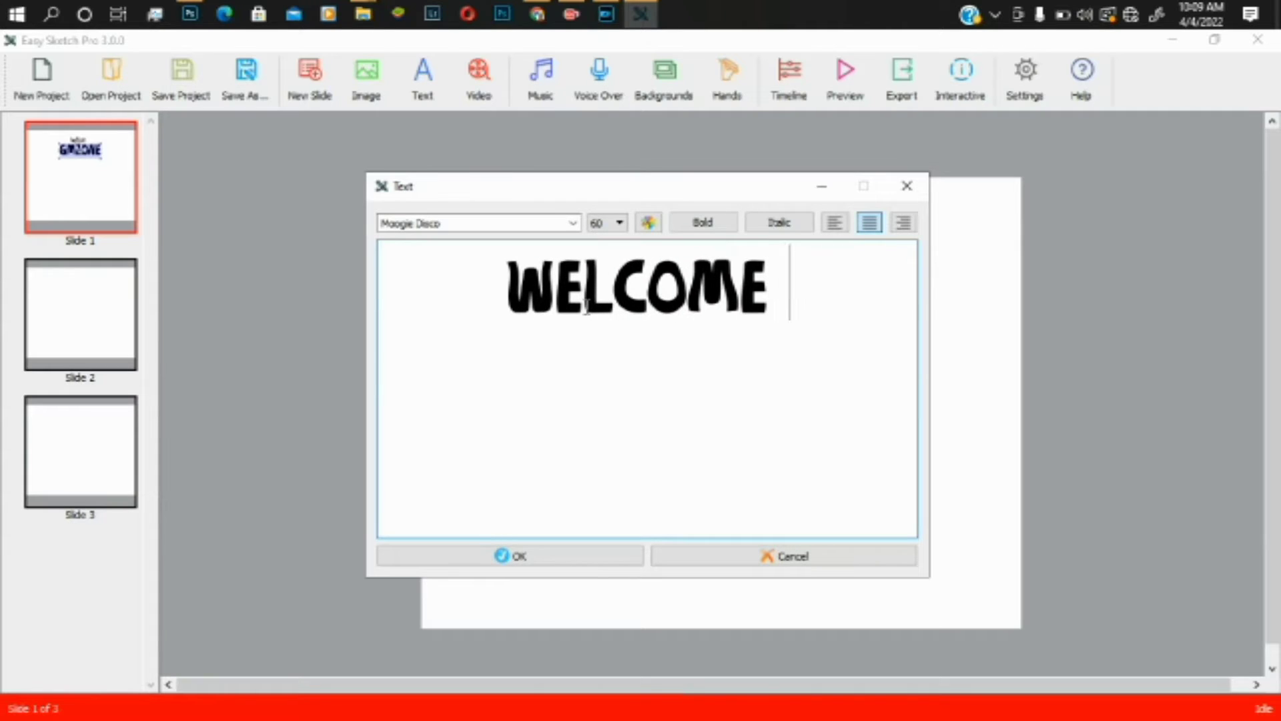
{"action": "key", "text": "BackSpace"}
{"action": "key", "text": "BackSpace"}
{"action": "key", "text": "BackSpace"}
{"action": "key", "text": "BackSpace"}
{"action": "key", "text": "BackSpace"}
{"action": "key", "text": "BackSpace"}
{"action": "key", "text": "BackSpace"}
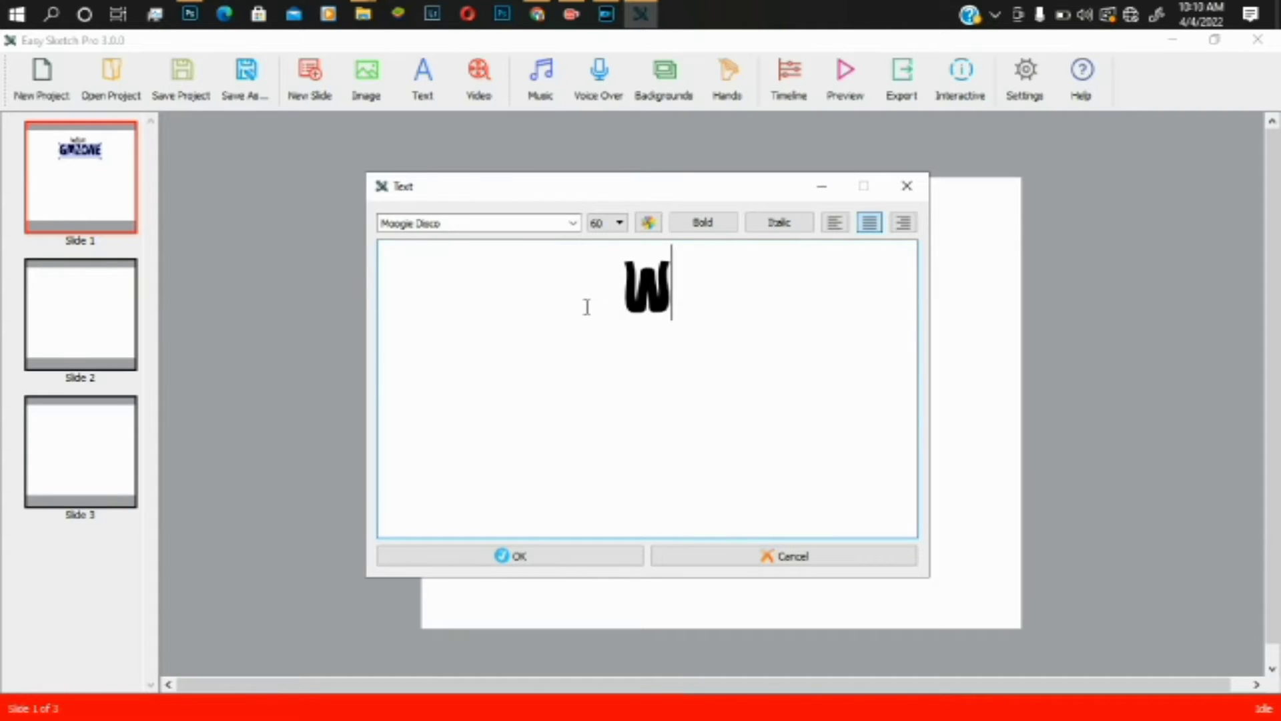
{"action": "type", "text": "E"}
{"action": "key", "text": "BackSpace"}
{"action": "key", "text": "BackSpace"}
{"action": "type", "text": "WELCOME"}
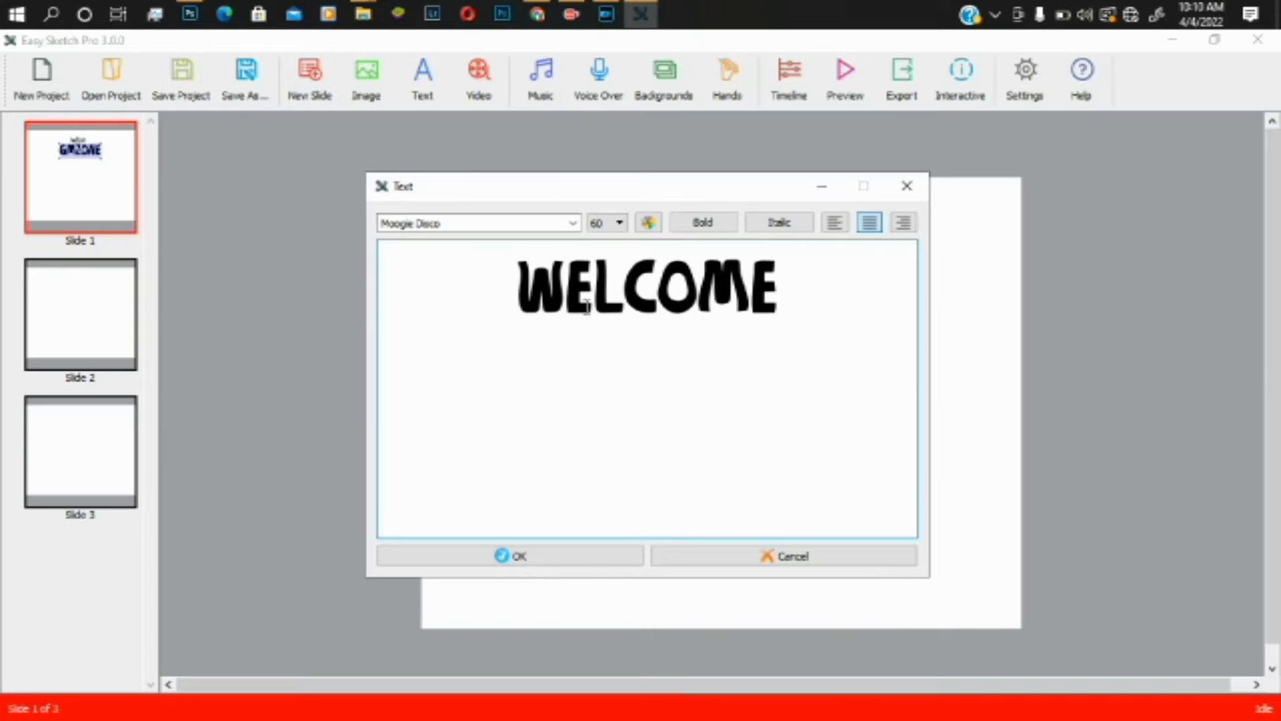
{"action": "type", "text": " TO"}
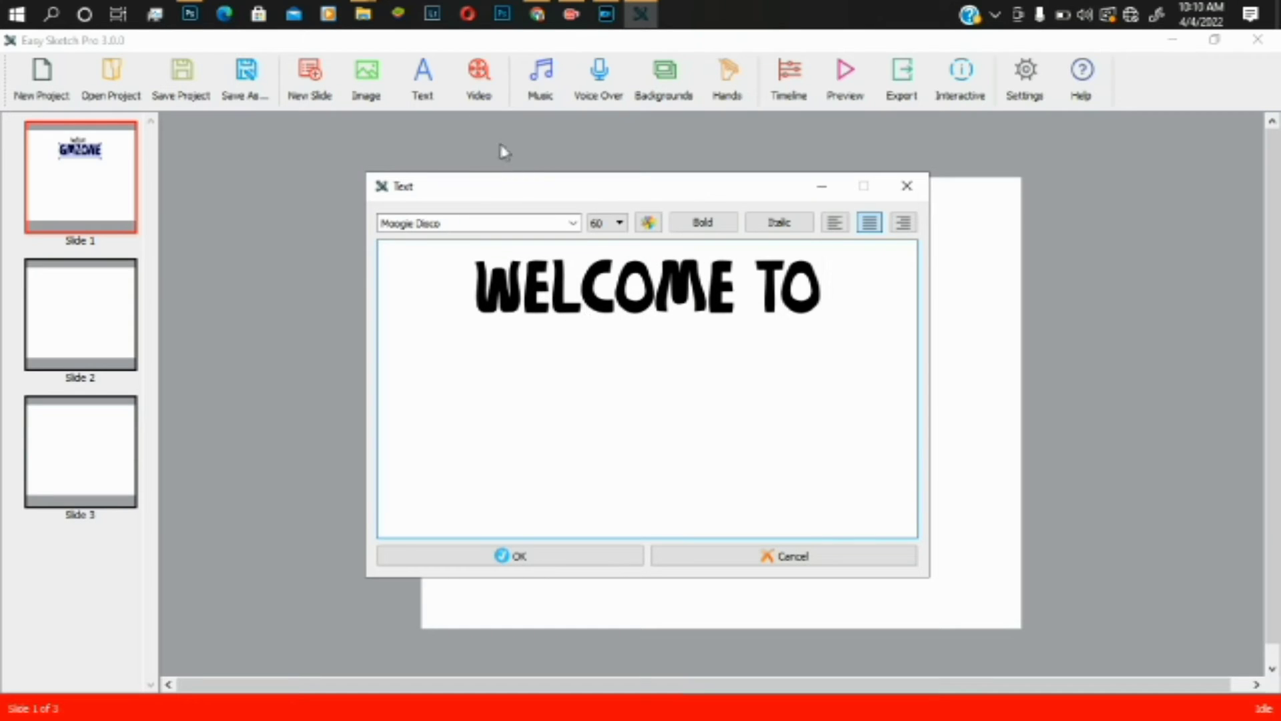
{"action": "left_click", "coordinate": [563, 219]}
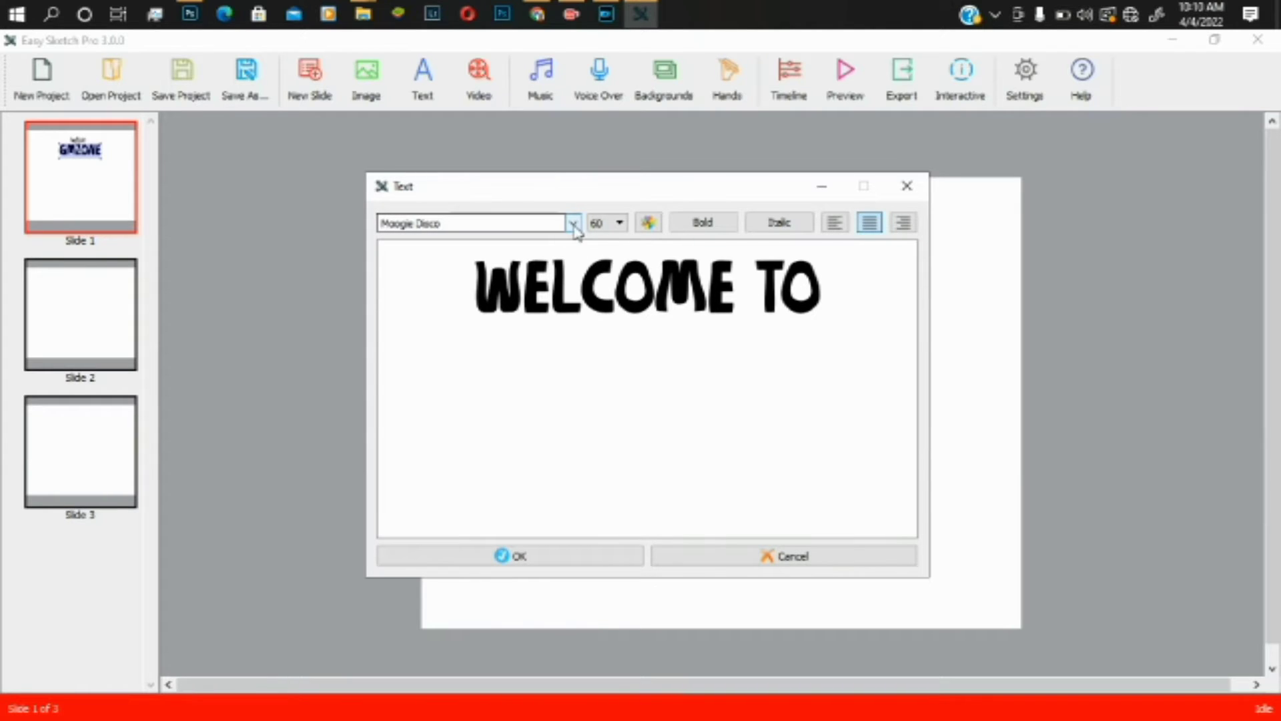
- Browse the font list and apply MS Shell Dlg 2 to the 'Welcome to' text
{"action": "left_click", "coordinate": [574, 224]}
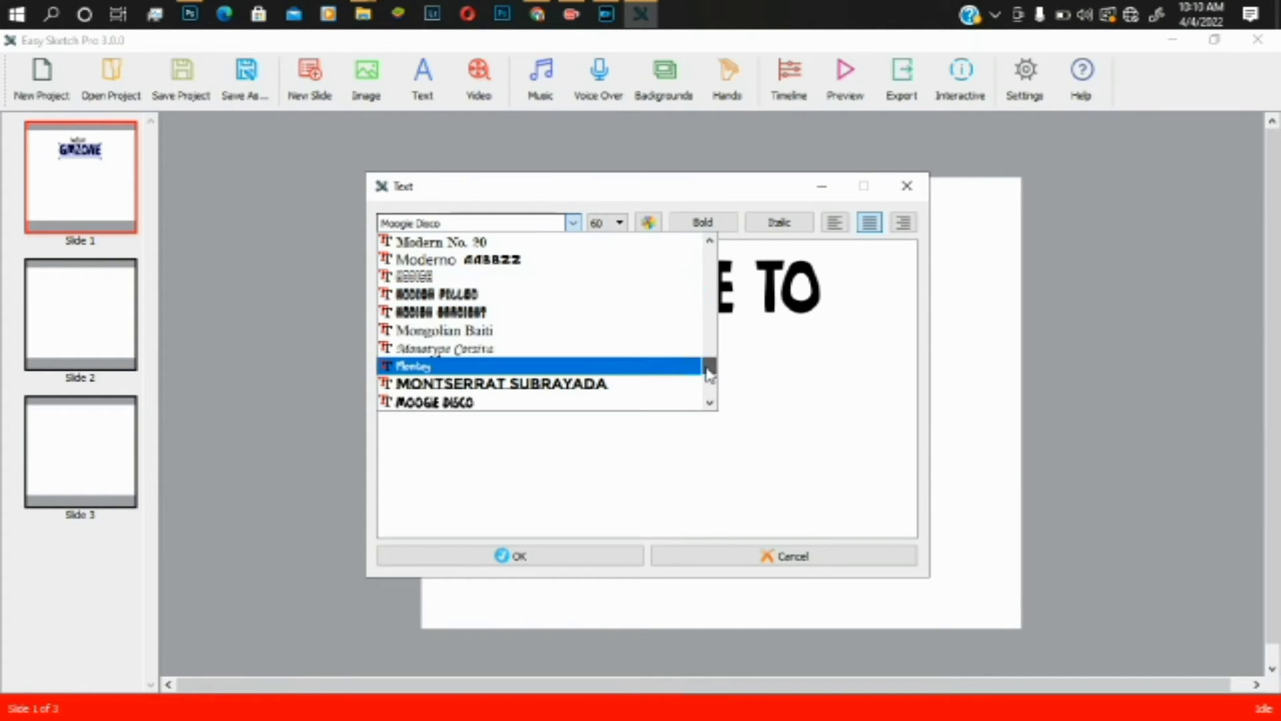
{"action": "scroll", "coordinate": [710, 380], "scroll_direction": "down", "scroll_amount": 8}
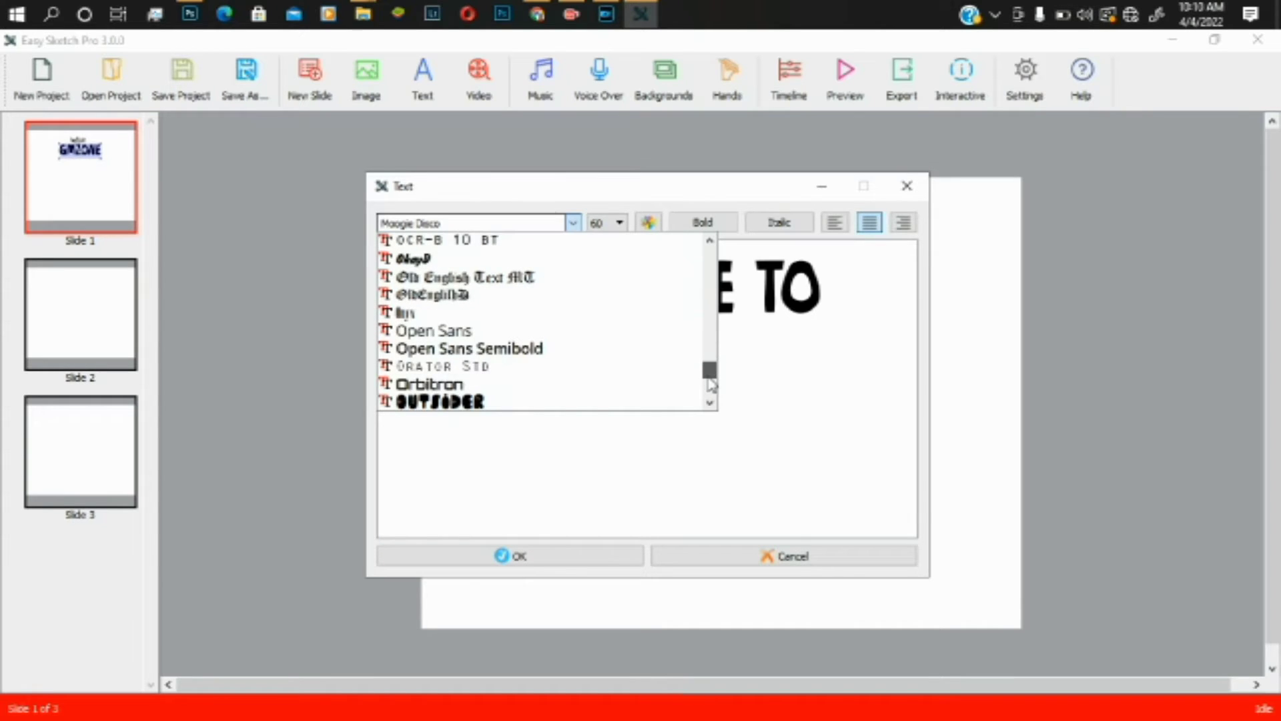
{"action": "left_click_drag", "start_coordinate": [708, 369], "coordinate": [619, 334]}
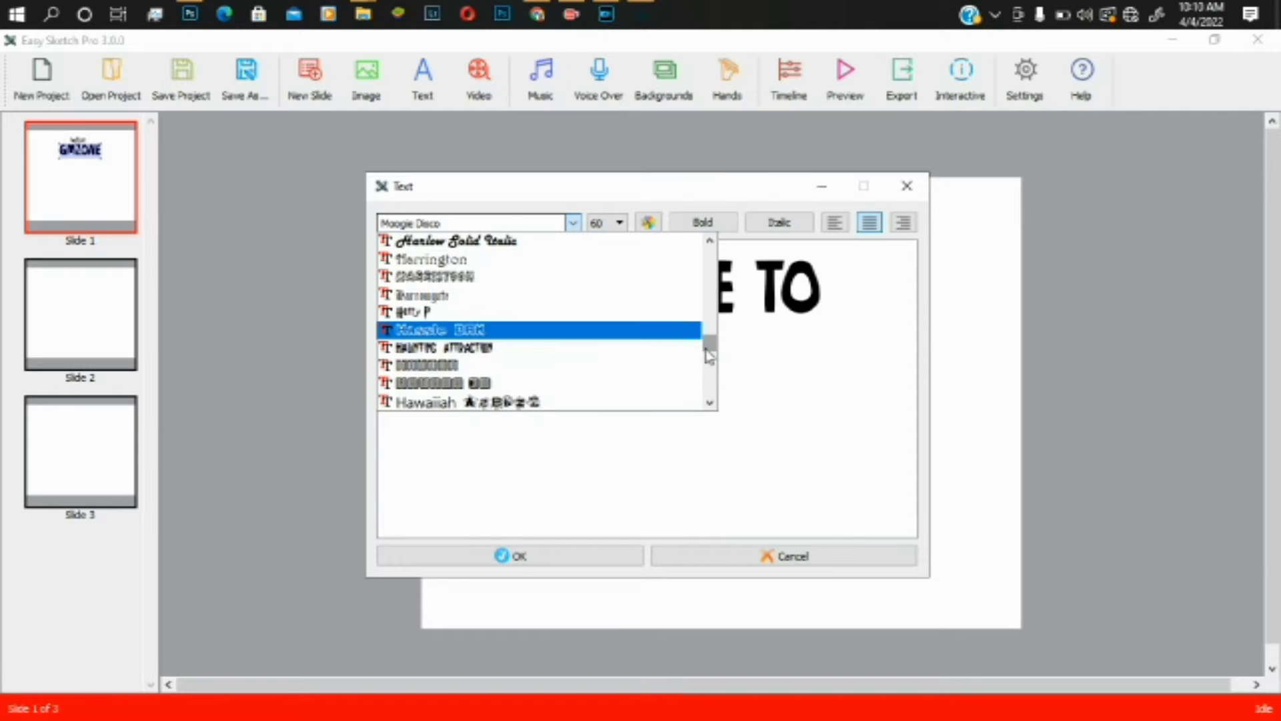
{"action": "left_click_drag", "start_coordinate": [709, 344], "coordinate": [709, 272]}
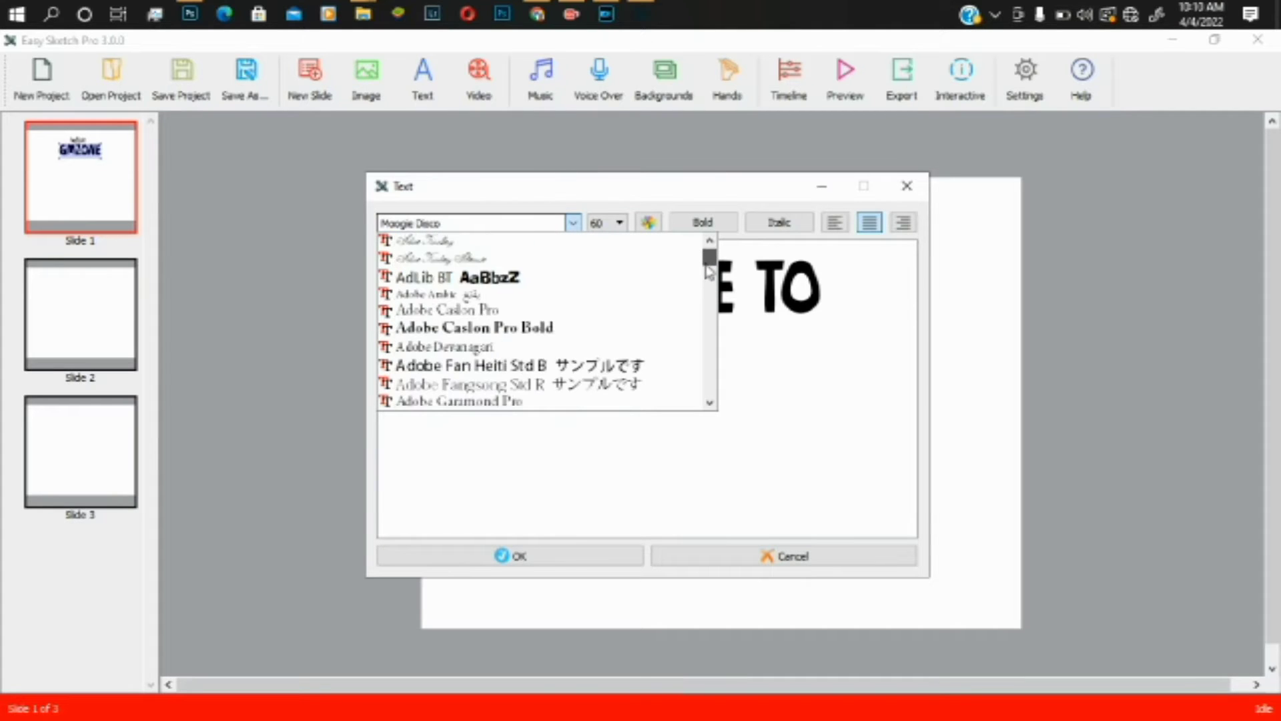
{"action": "left_click", "coordinate": [709, 308]}
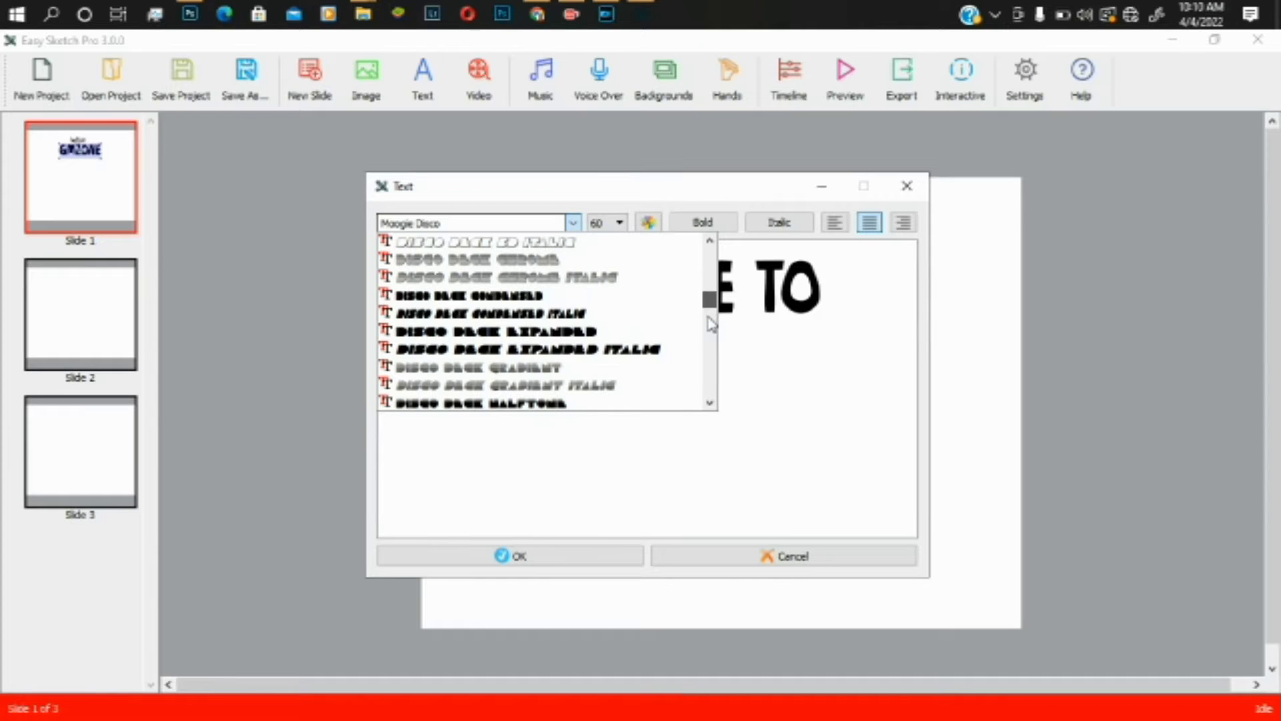
{"action": "left_click_drag", "start_coordinate": [711, 324], "coordinate": [711, 377]}
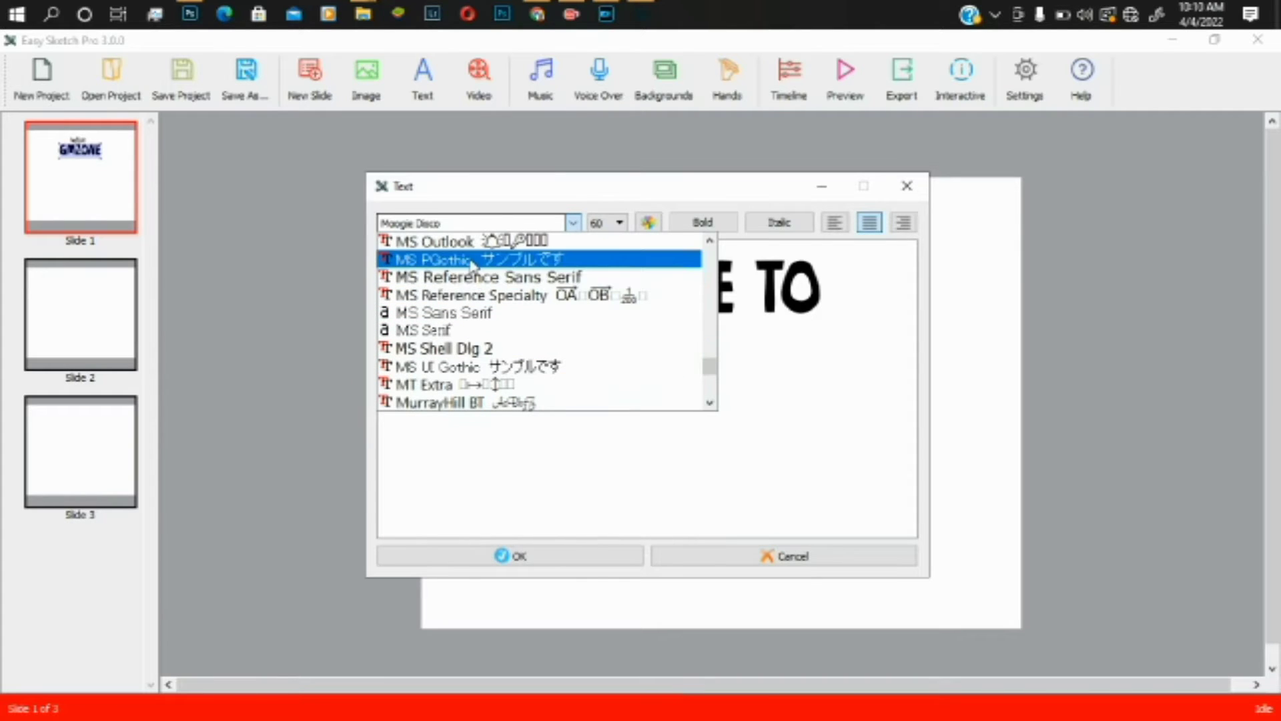
{"action": "scroll", "coordinate": [471, 264], "scroll_direction": "up", "scroll_amount": 3}
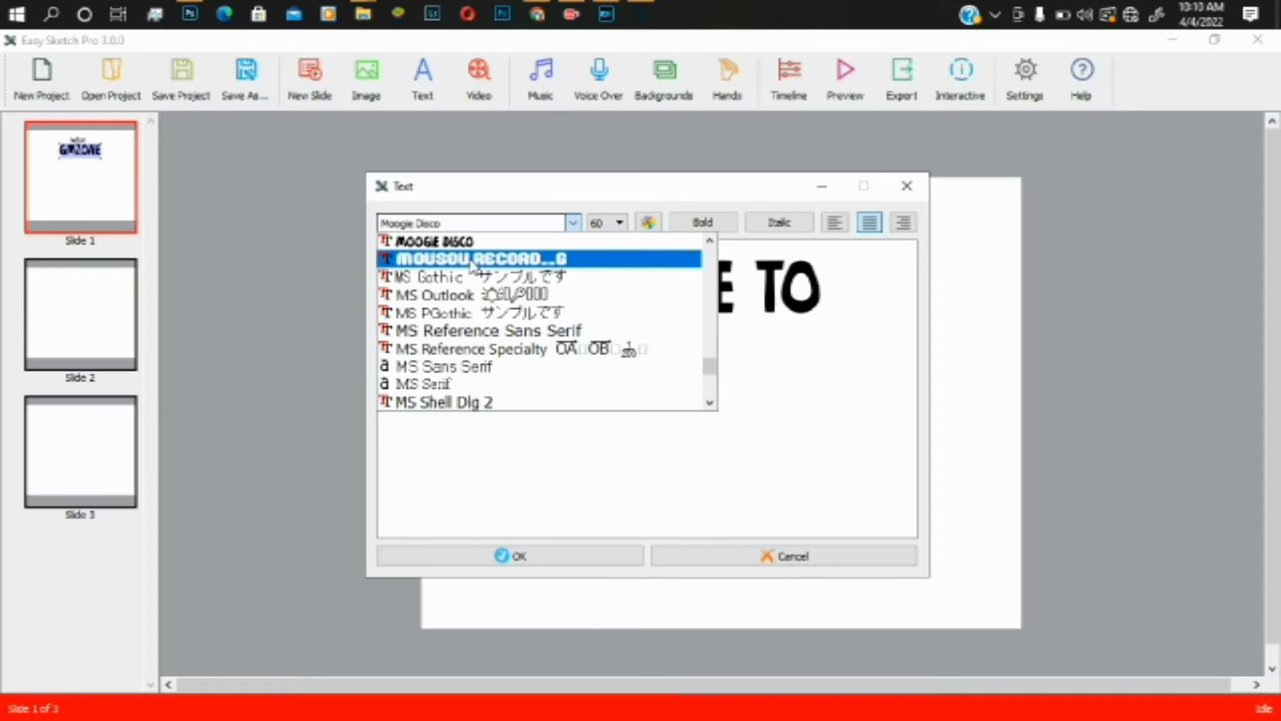
{"action": "key", "text": "Down"}
{"action": "key", "text": "Down"}
{"action": "key", "text": "Down"}
{"action": "key", "text": "Down"}
{"action": "key", "text": "Down"}
{"action": "key", "text": "Down"}
{"action": "key", "text": "Down"}
{"action": "key", "text": "Down"}
{"action": "key", "text": "Down"}
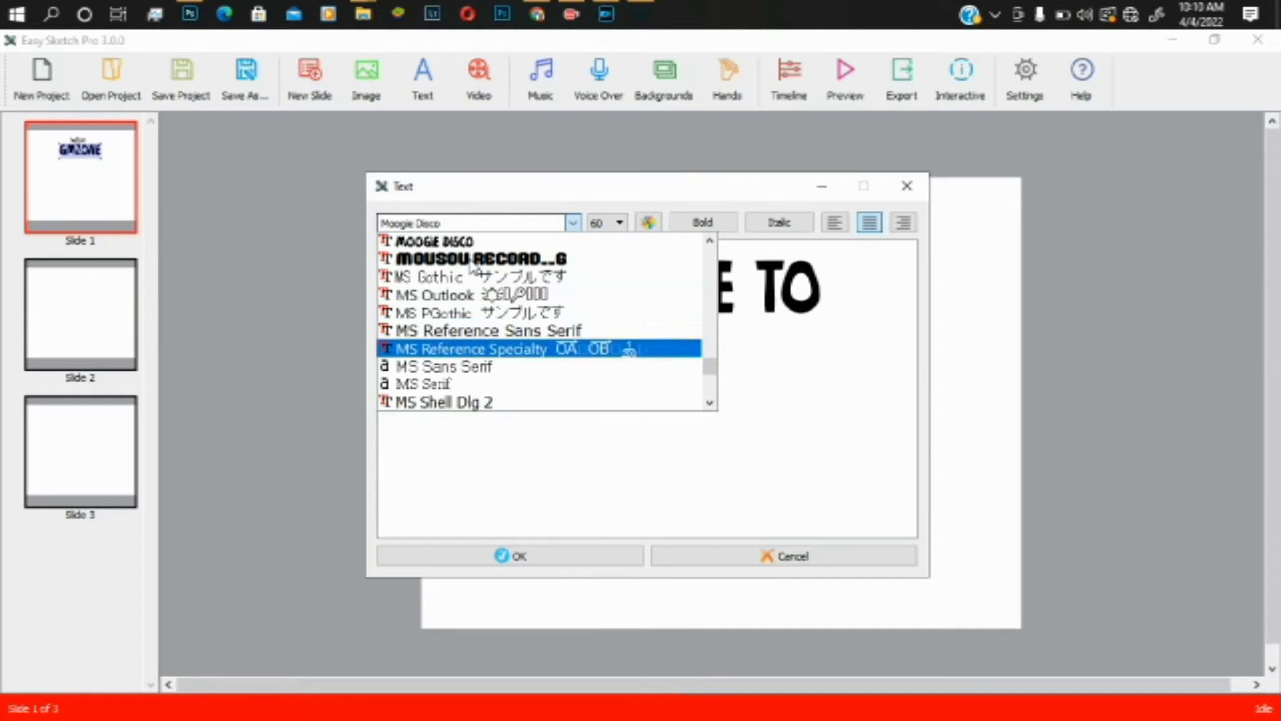
{"action": "key", "text": "Down"}
{"action": "key", "text": "Down"}
{"action": "key", "text": "Down"}
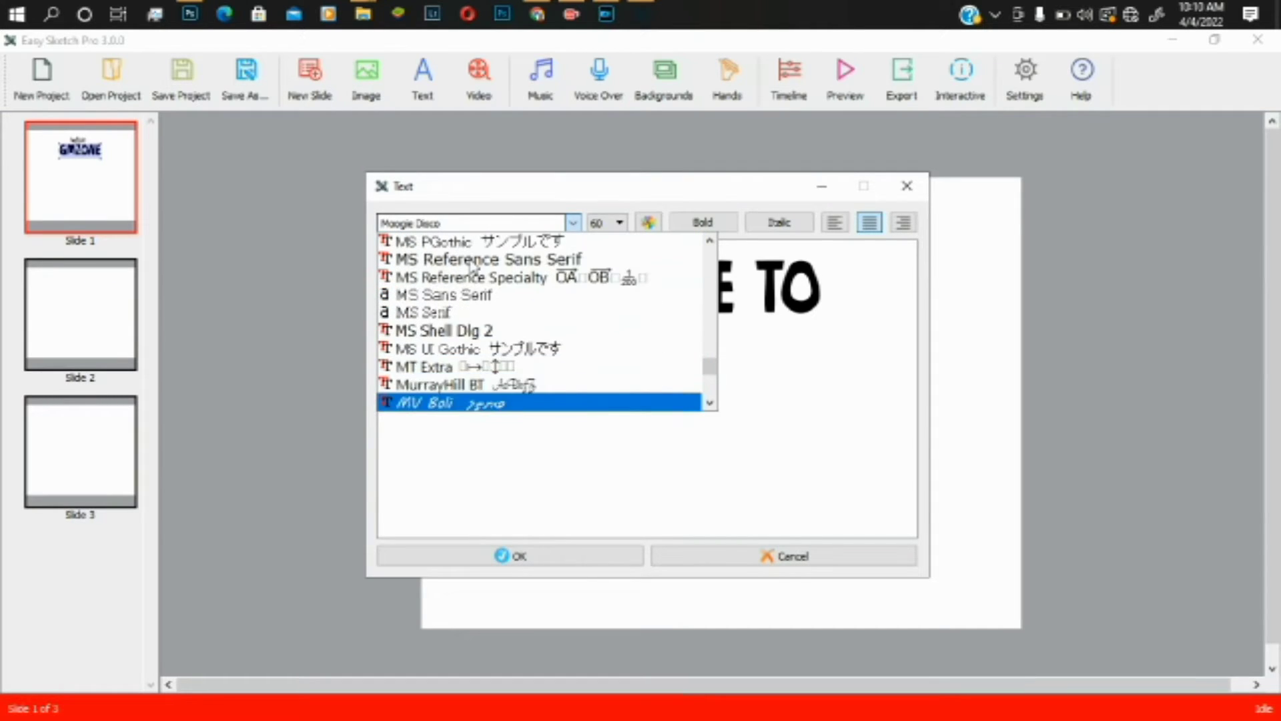
{"action": "key", "text": "Up"}
{"action": "key", "text": "Up"}
{"action": "key", "text": "Up"}
{"action": "key", "text": "Up"}
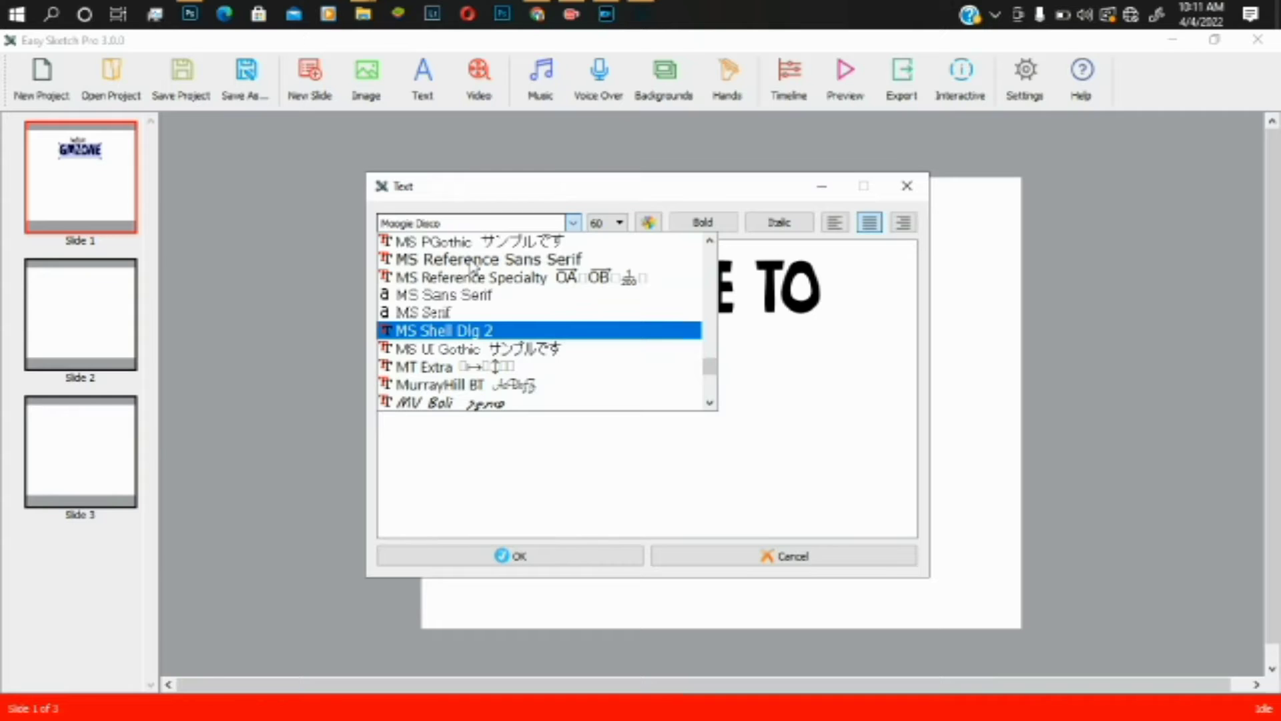
{"action": "key", "text": "Return"}
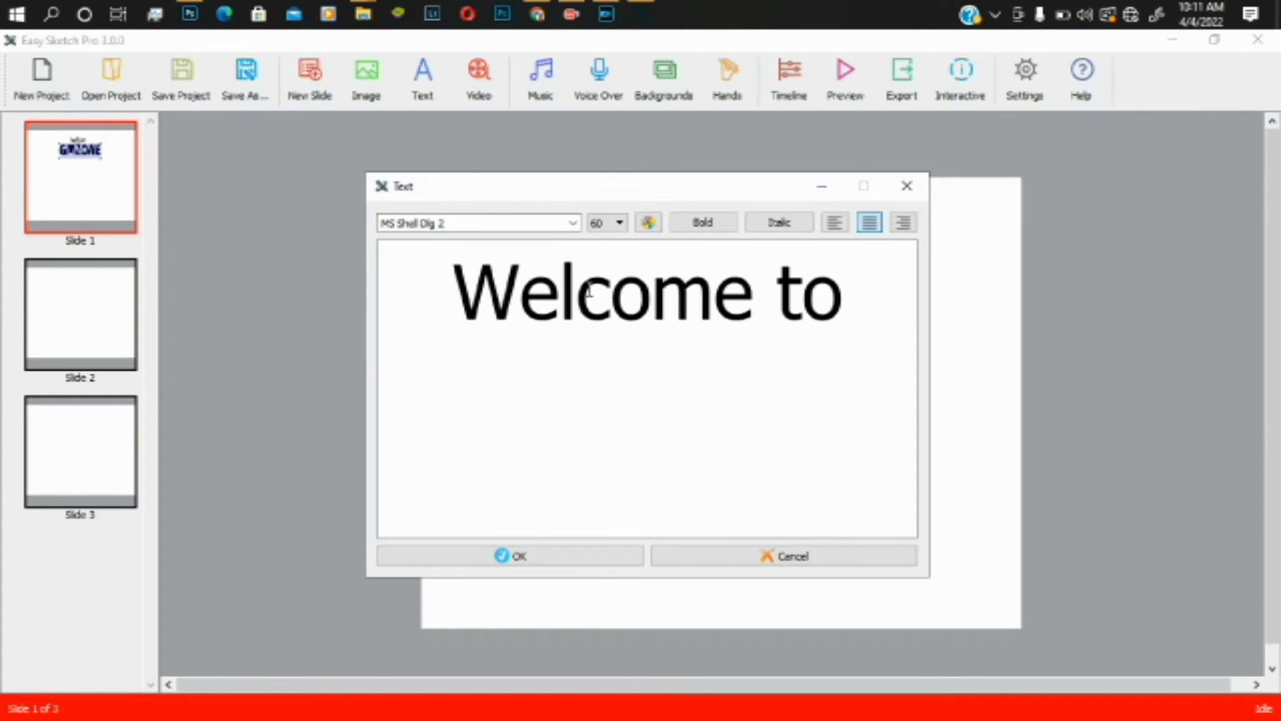
- Set the text size to 32 and confirm to place 'Welcome to' on the slide
{"action": "left_click", "coordinate": [618, 224]}
{"action": "left_click", "coordinate": [600, 311]}
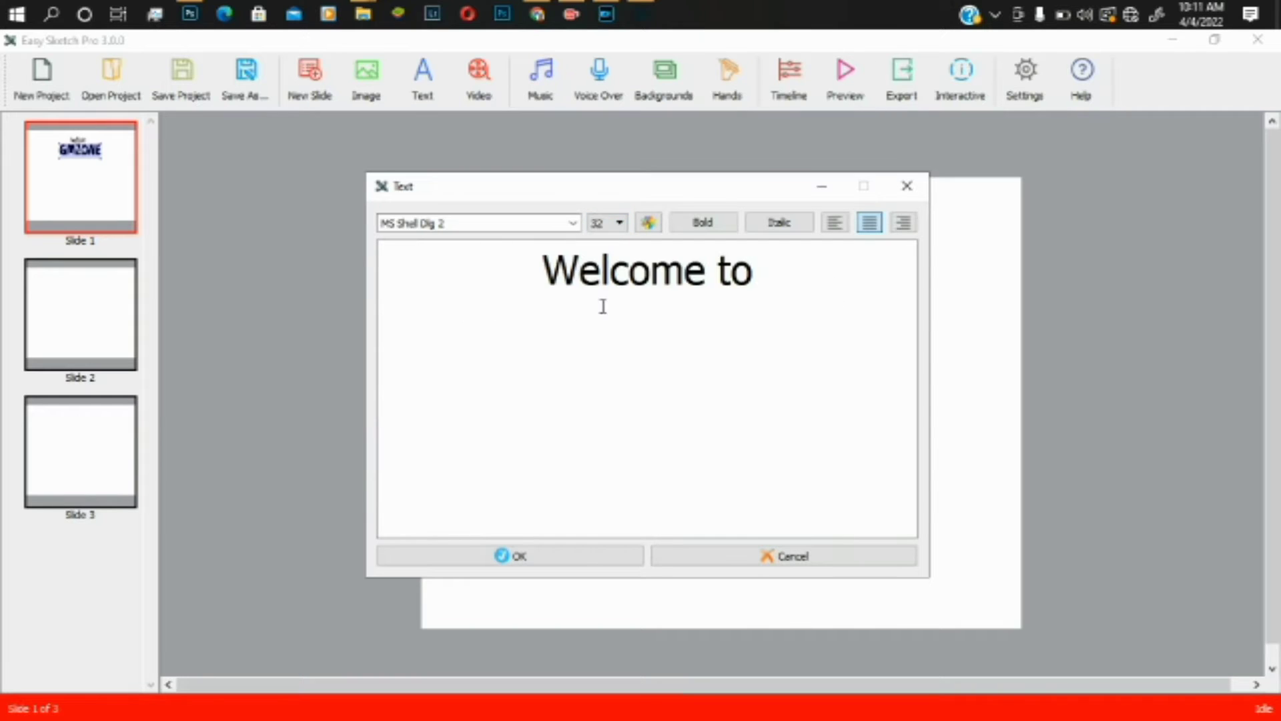
{"action": "left_click", "coordinate": [537, 563]}
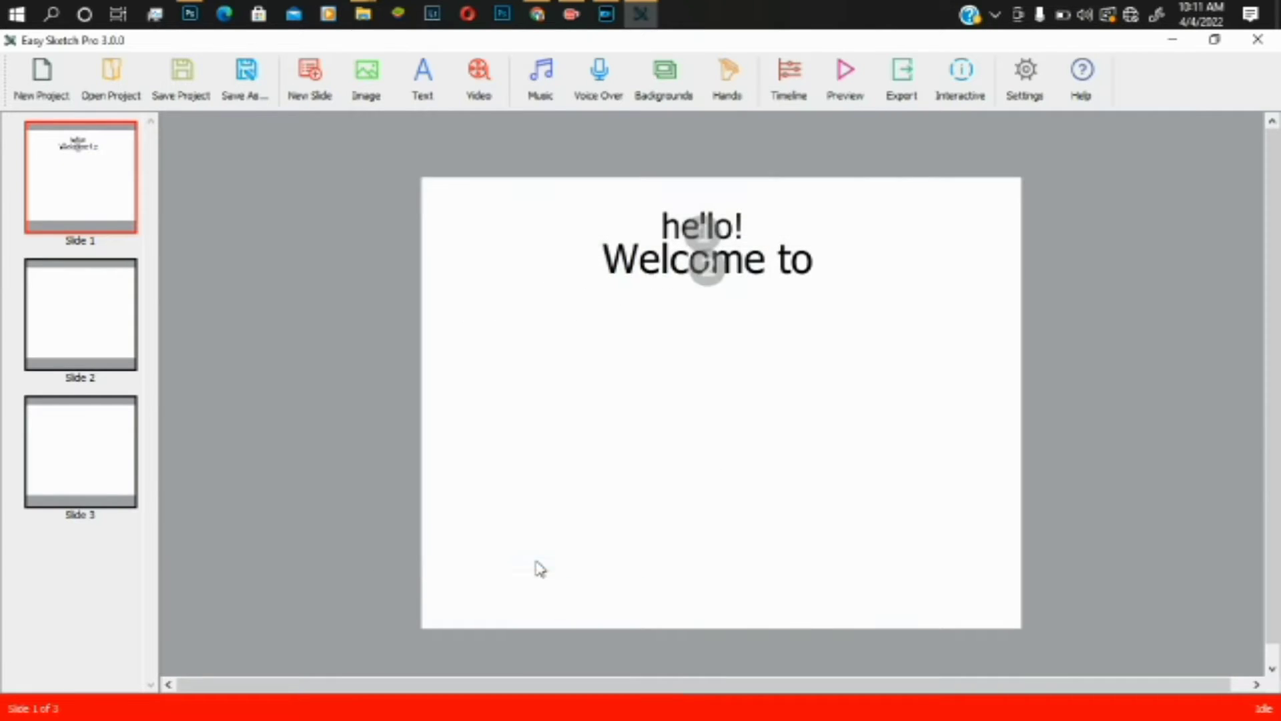
- Duplicate the 'Welcome to' text and move the copy just below the original
{"action": "left_click", "coordinate": [720, 261]}
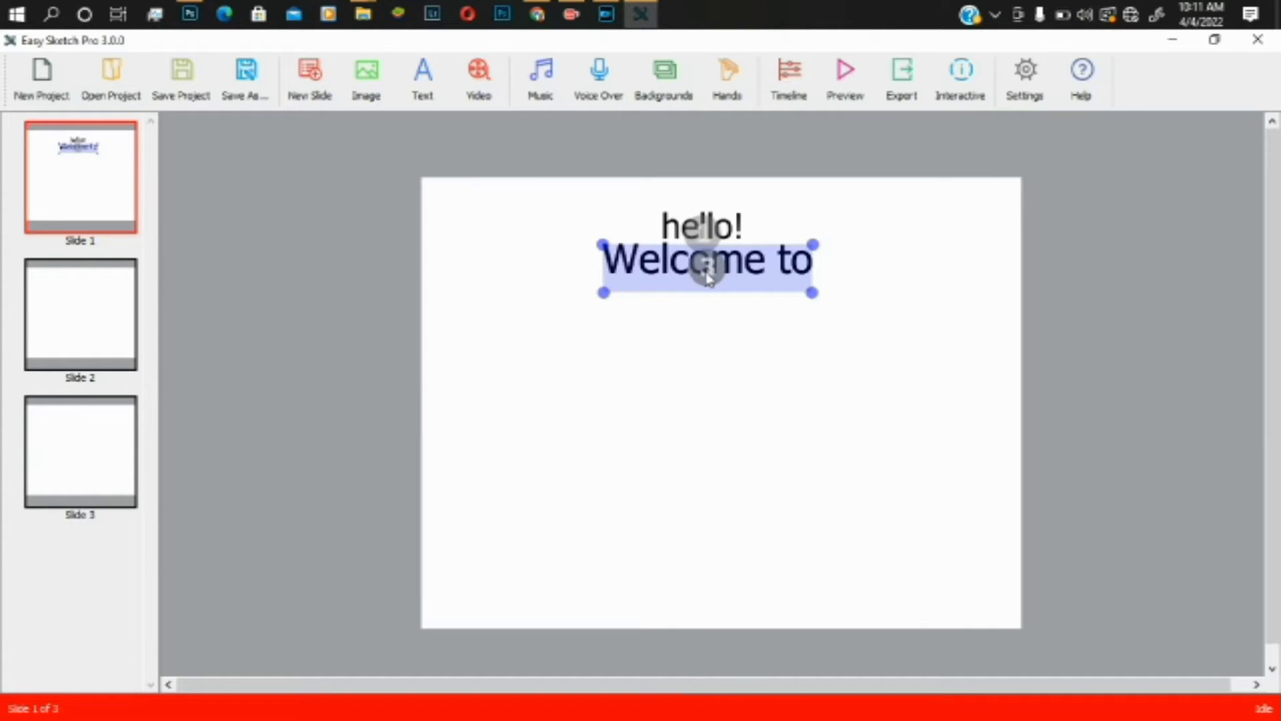
{"action": "key", "text": "ctrl+v"}
{"action": "left_click_drag", "start_coordinate": [708, 313], "coordinate": [709, 325]}
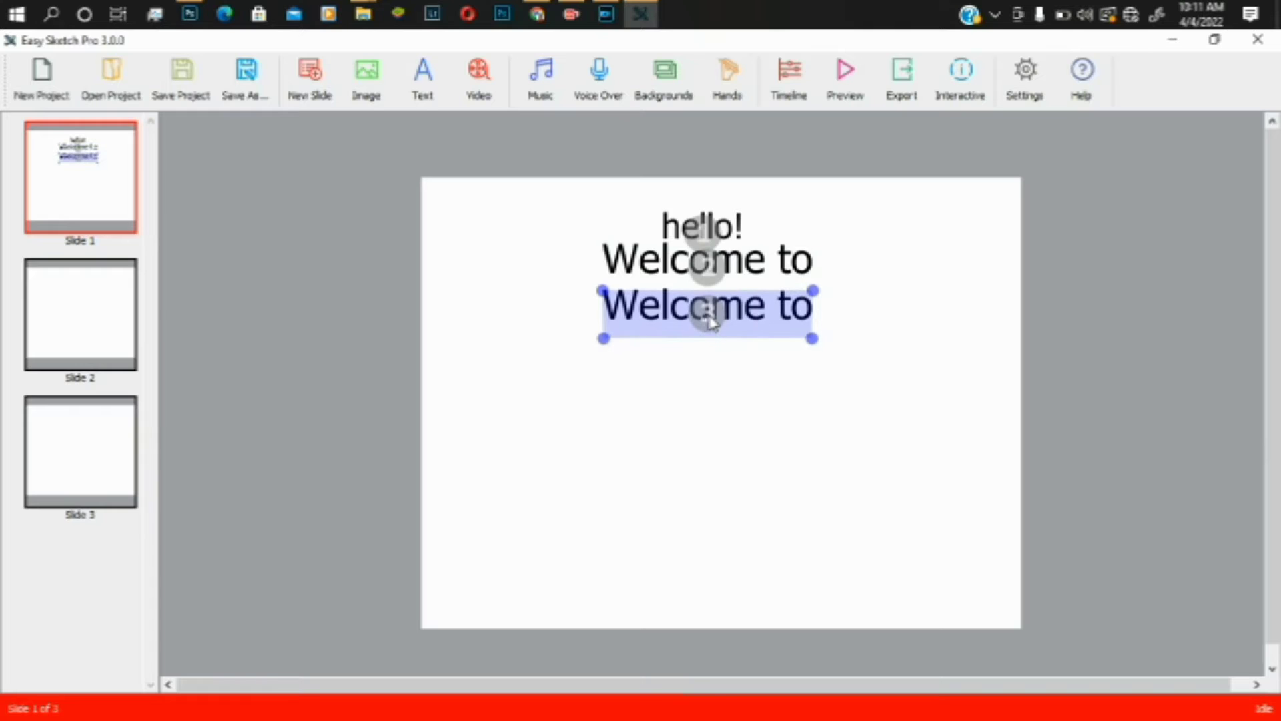
- Replace the copy's text with 'GM' in its edit window
{"action": "double_click", "coordinate": [712, 321]}
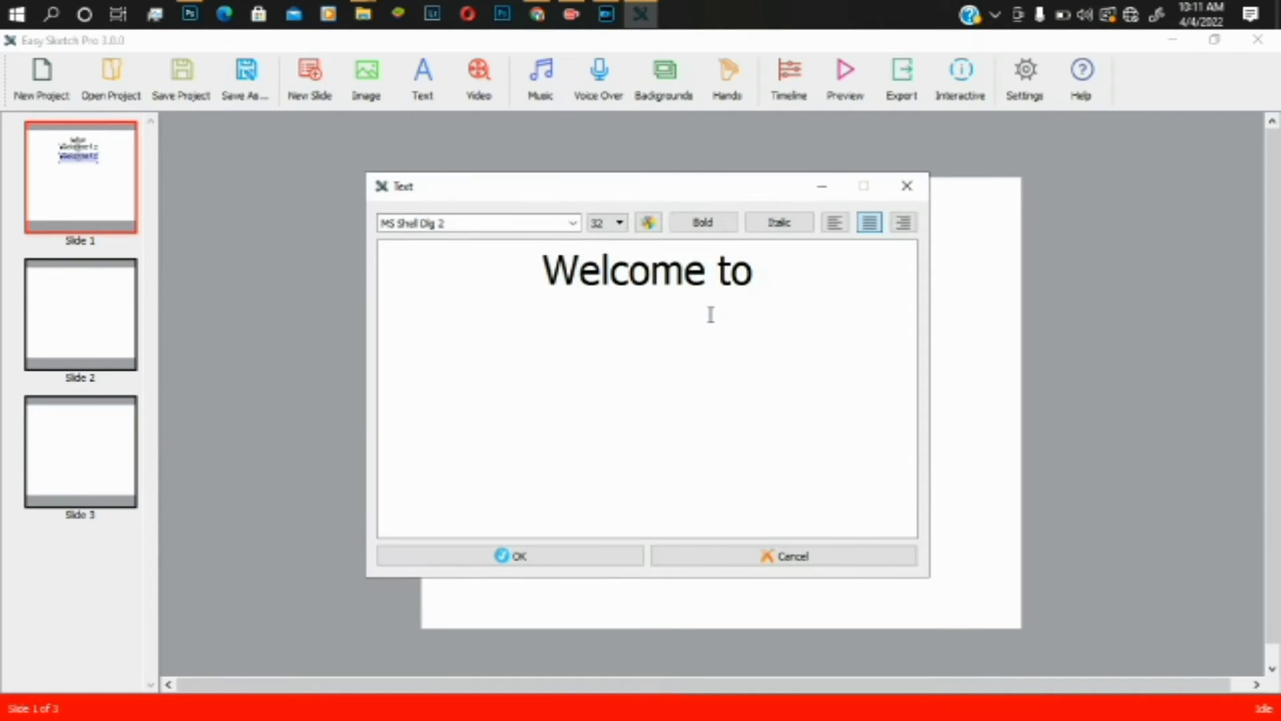
{"action": "left_click_drag", "start_coordinate": [758, 274], "coordinate": [492, 278]}
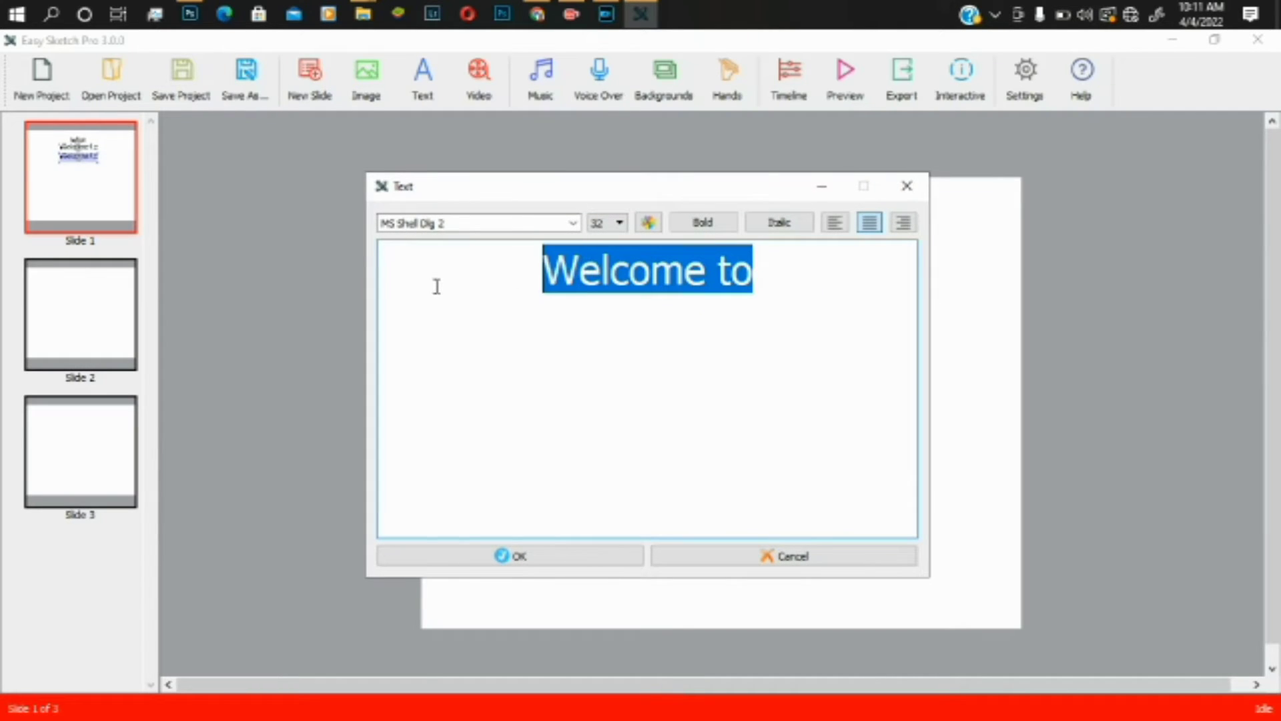
{"action": "type", "text": "GM"}
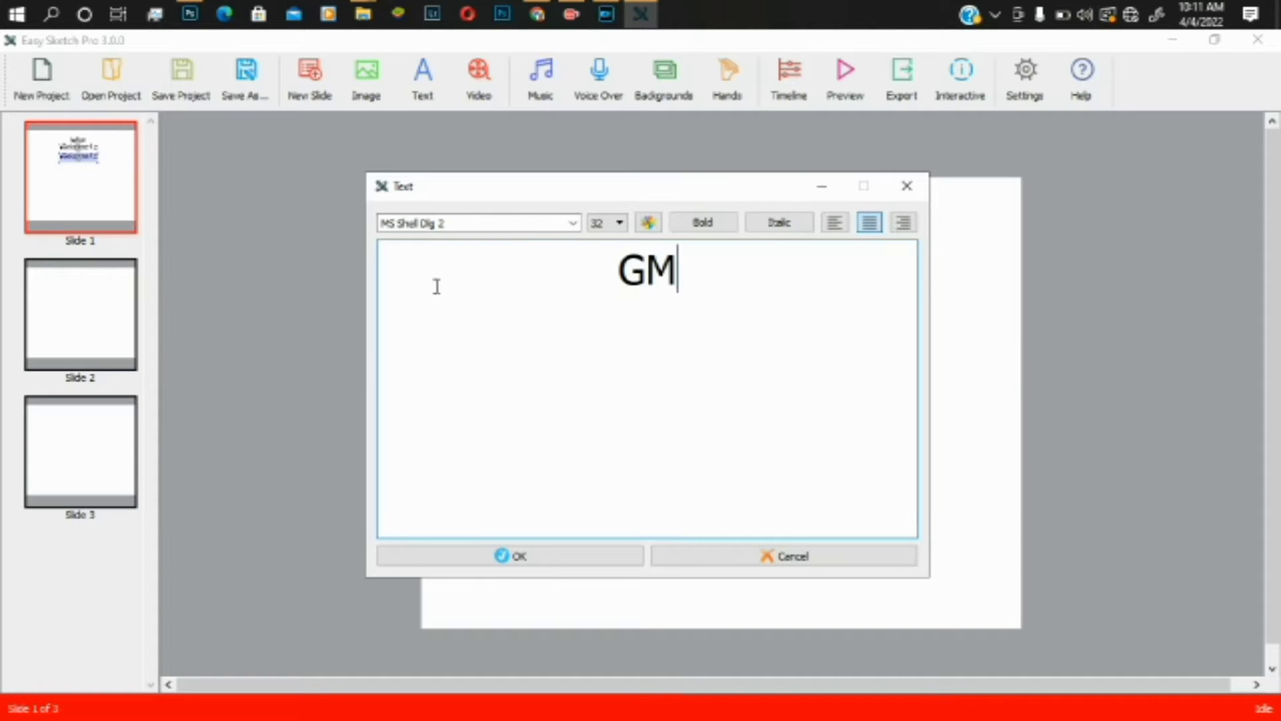
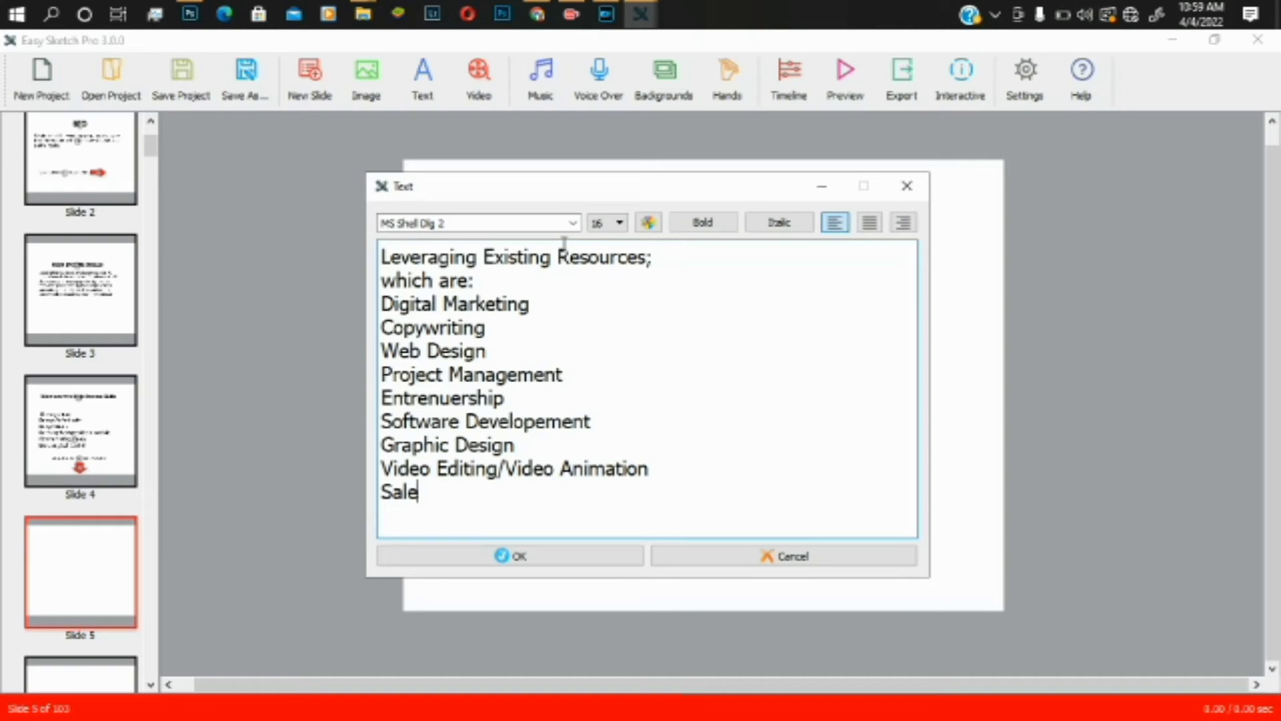
- Add Trade, Blogging, Search Engine Optimization and Content Writing as new list lines
{"action": "type", "text": "Trade"}
{"action": "key", "text": "Return"}
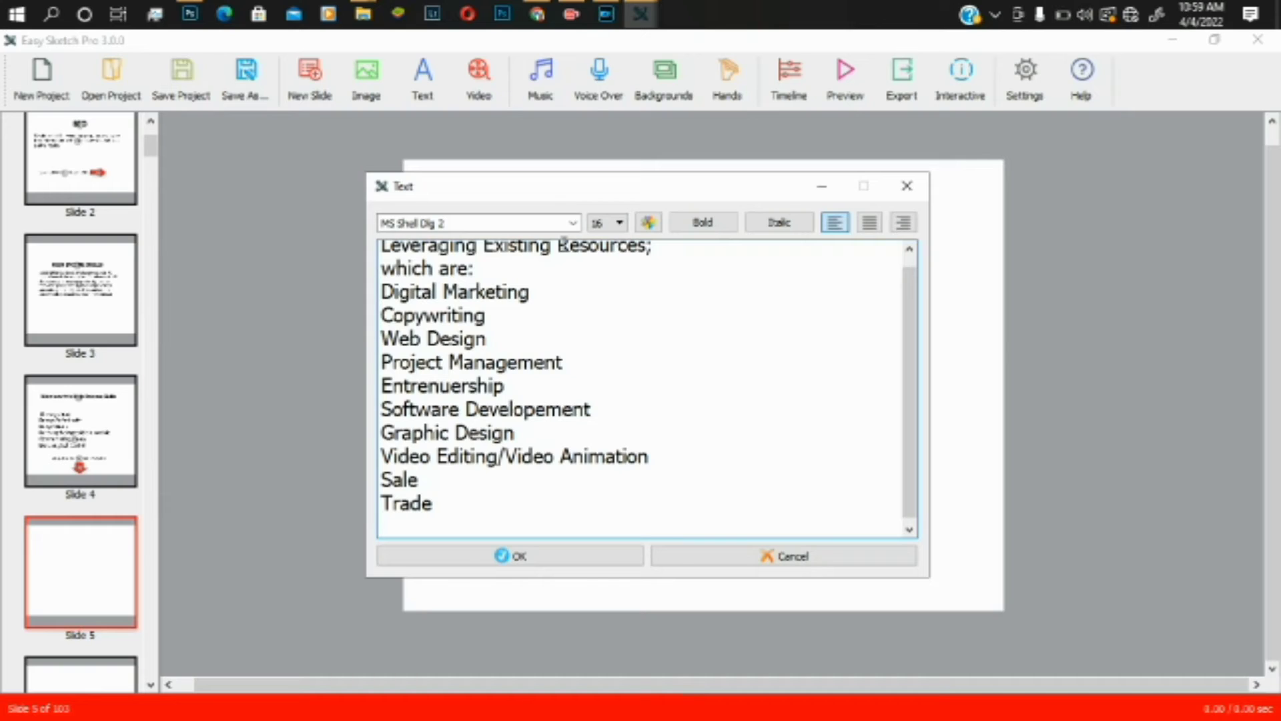
{"action": "type", "text": "Blogging"}
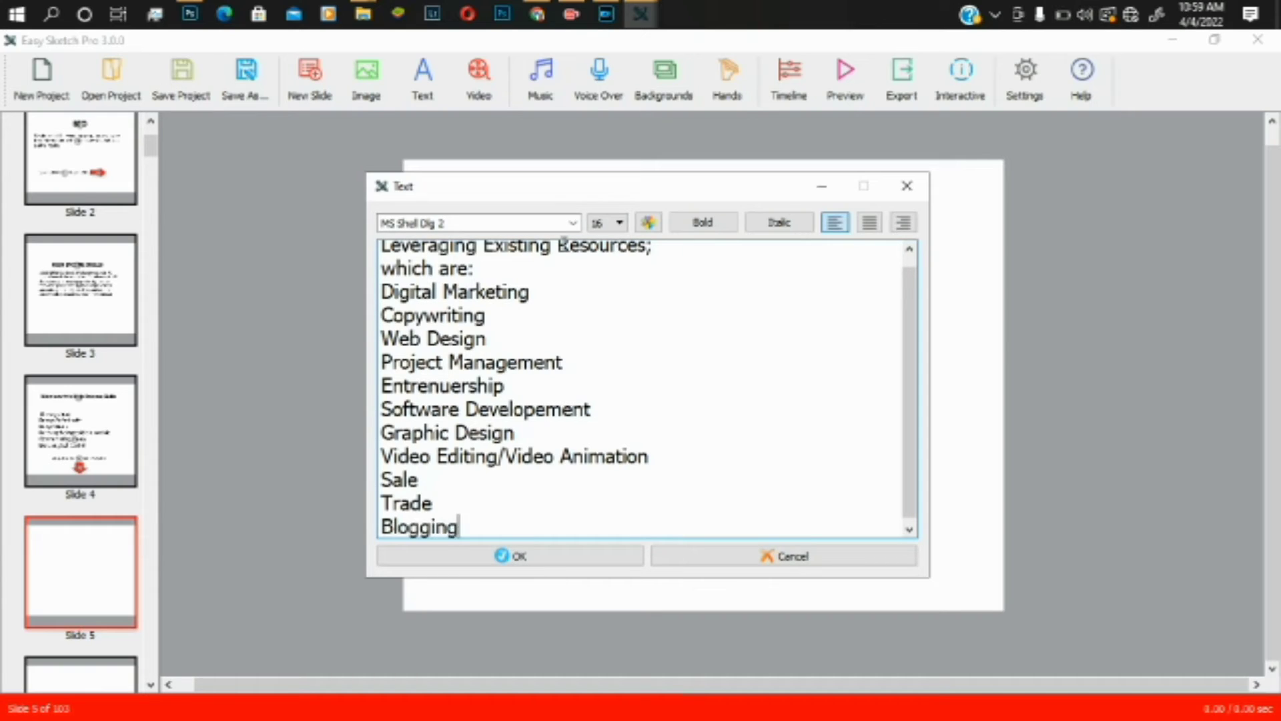
{"action": "key", "text": "Return"}
{"action": "type", "text": "Search "}
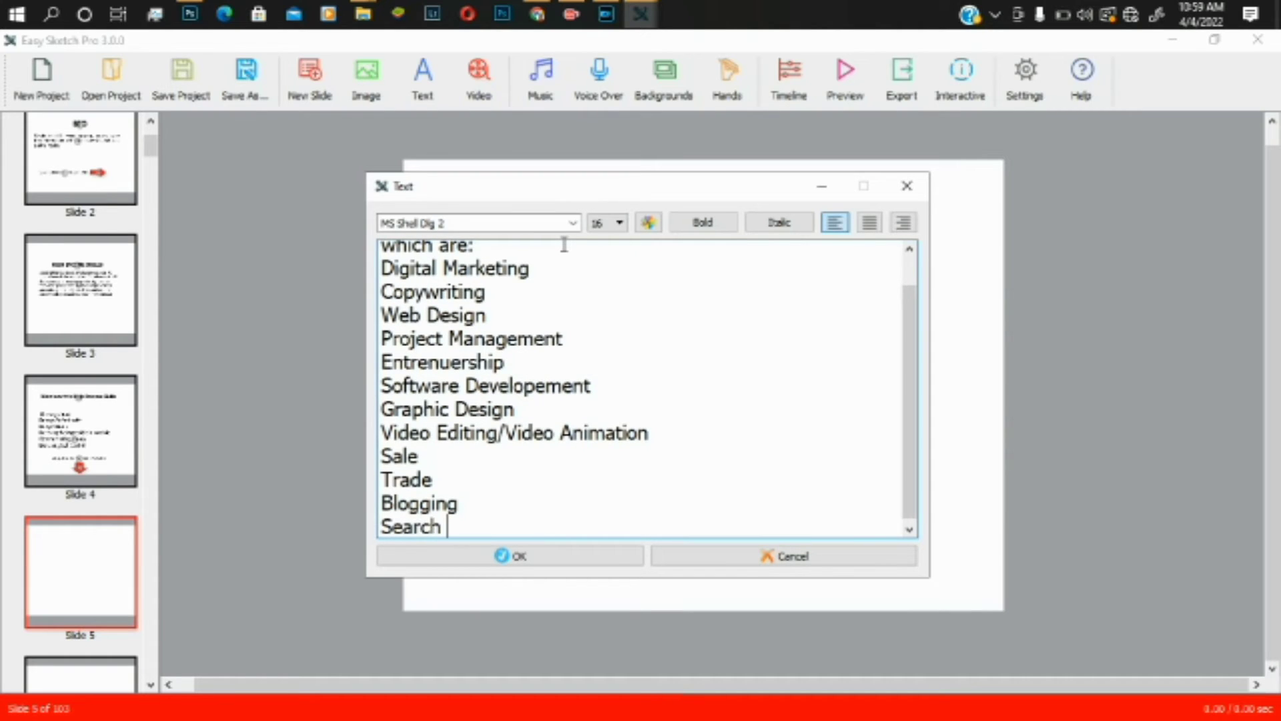
{"action": "type", "text": "Engine Optimi"}
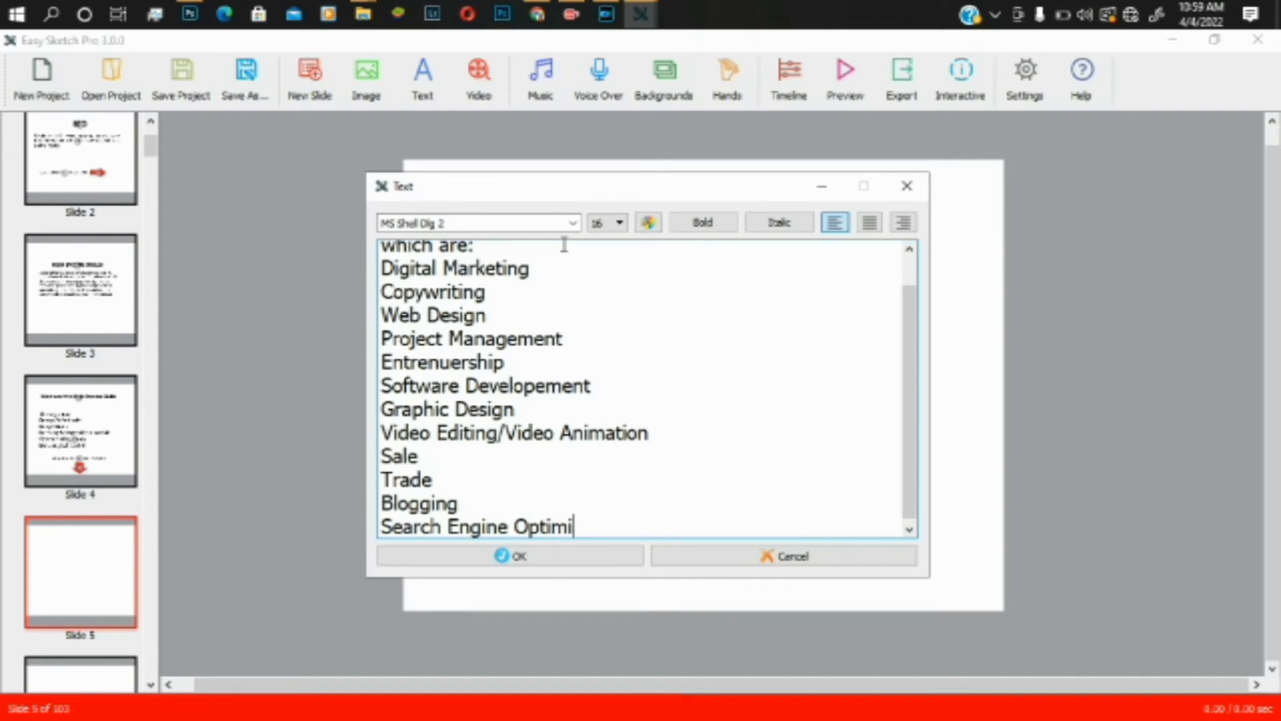
{"action": "type", "text": "zation"}
{"action": "key", "text": "Return"}
{"action": "type", "text": "C"}
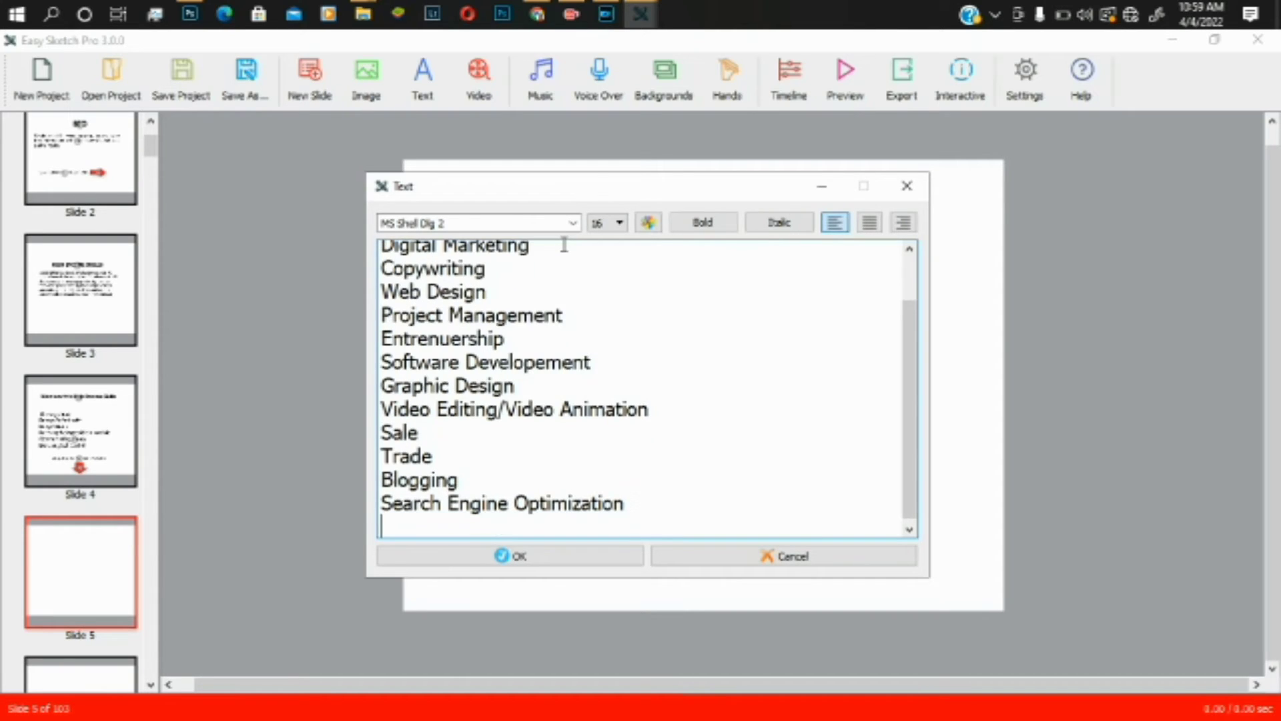
{"action": "type", "text": "onte"}
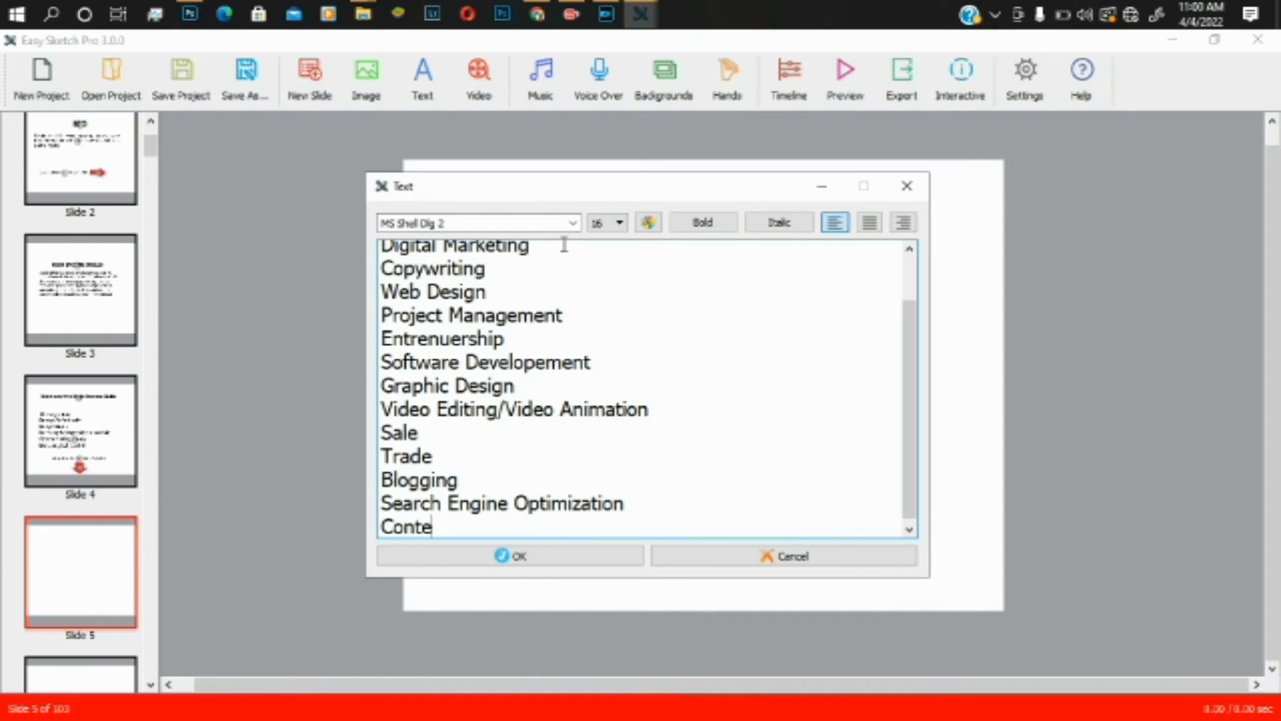
{"action": "type", "text": "nt Writing"}
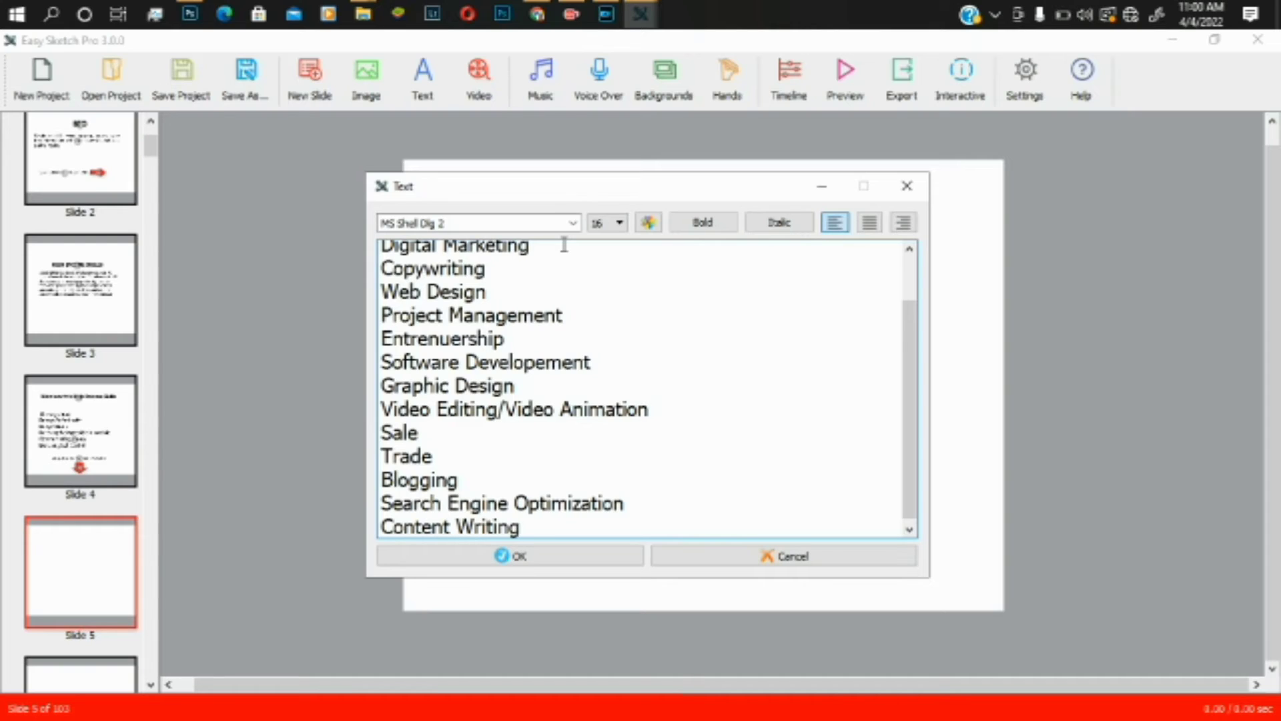
{"action": "key", "text": "Return"}
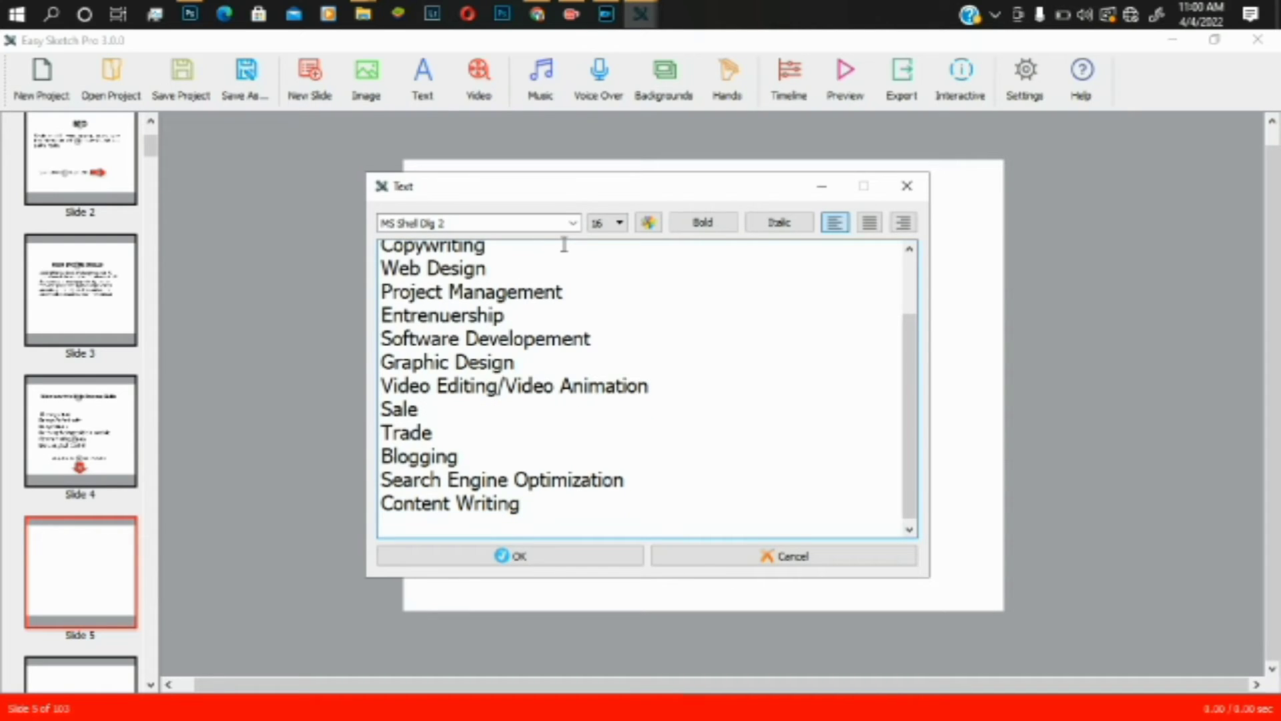
- Add UI/UX Design, Public Speaking and Coach/Consultant, each on its own line
{"action": "type", "text": "UI"}
{"action": "type", "text": "/Ux"}
{"action": "key", "text": "BackSpace"}
{"action": "type", "text": "X"}
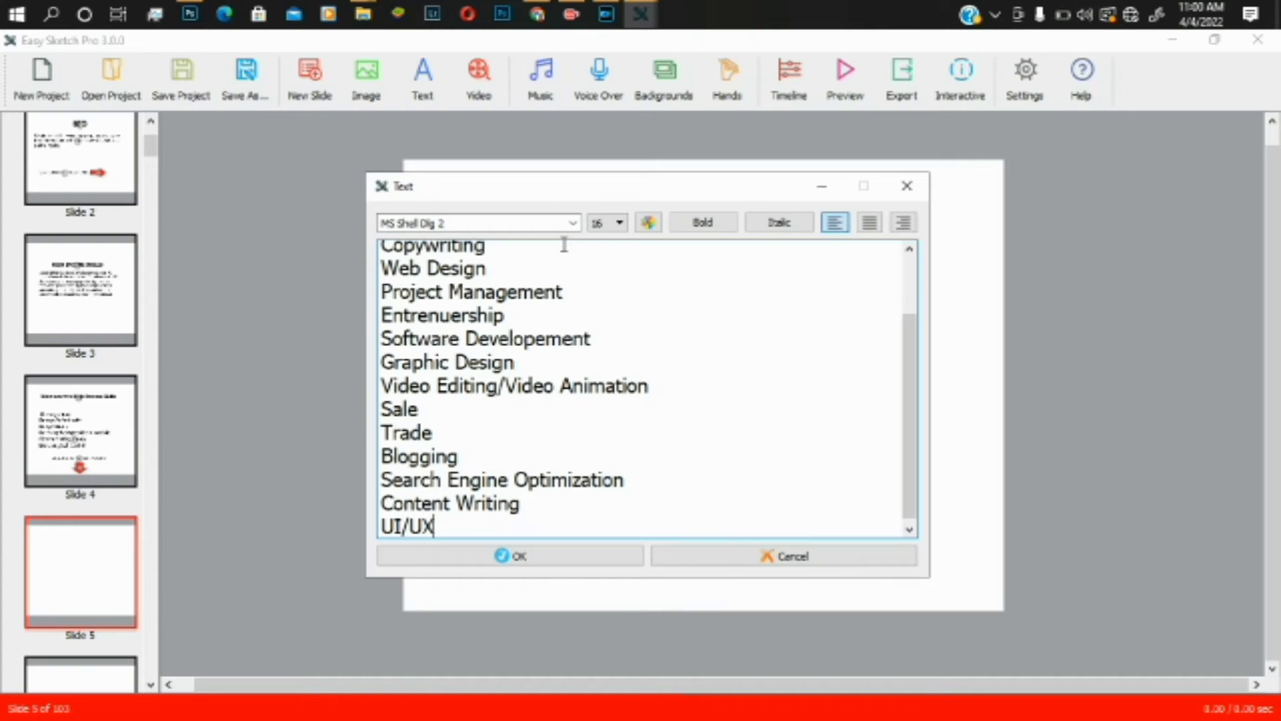
{"action": "type", "text": " Design"}
{"action": "key", "text": "Return"}
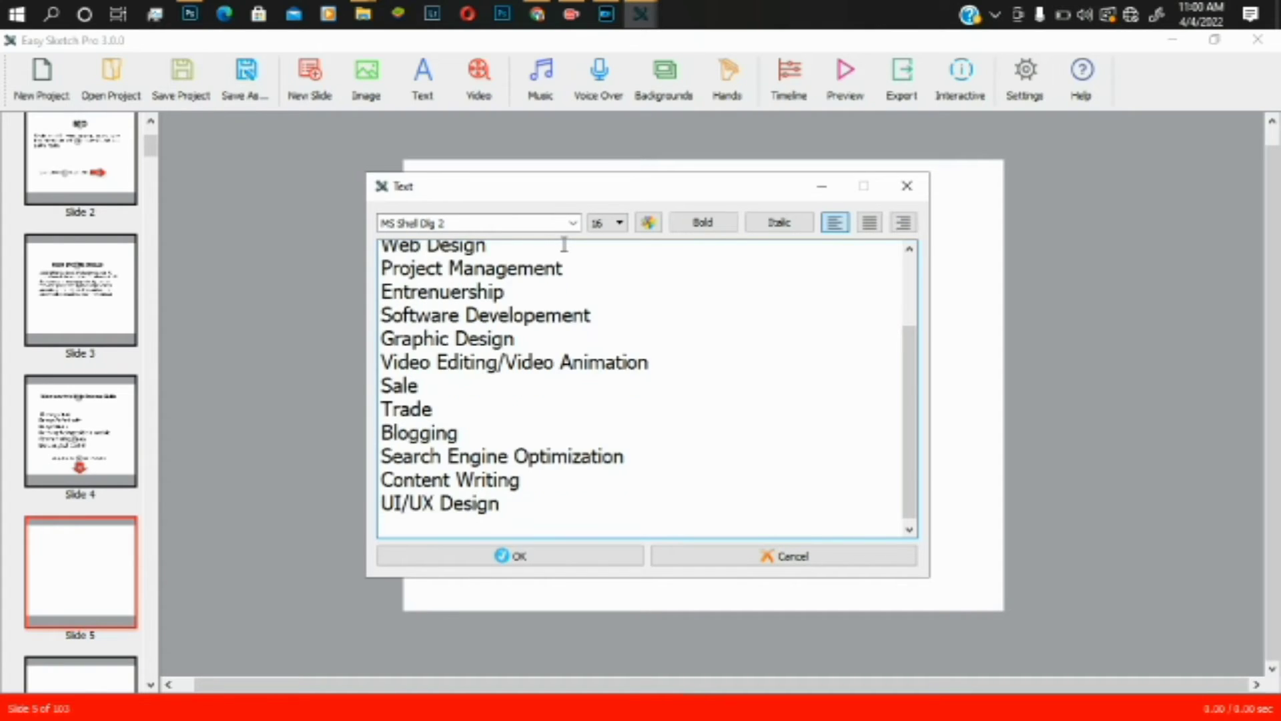
{"action": "type", "text": "Public Sp"}
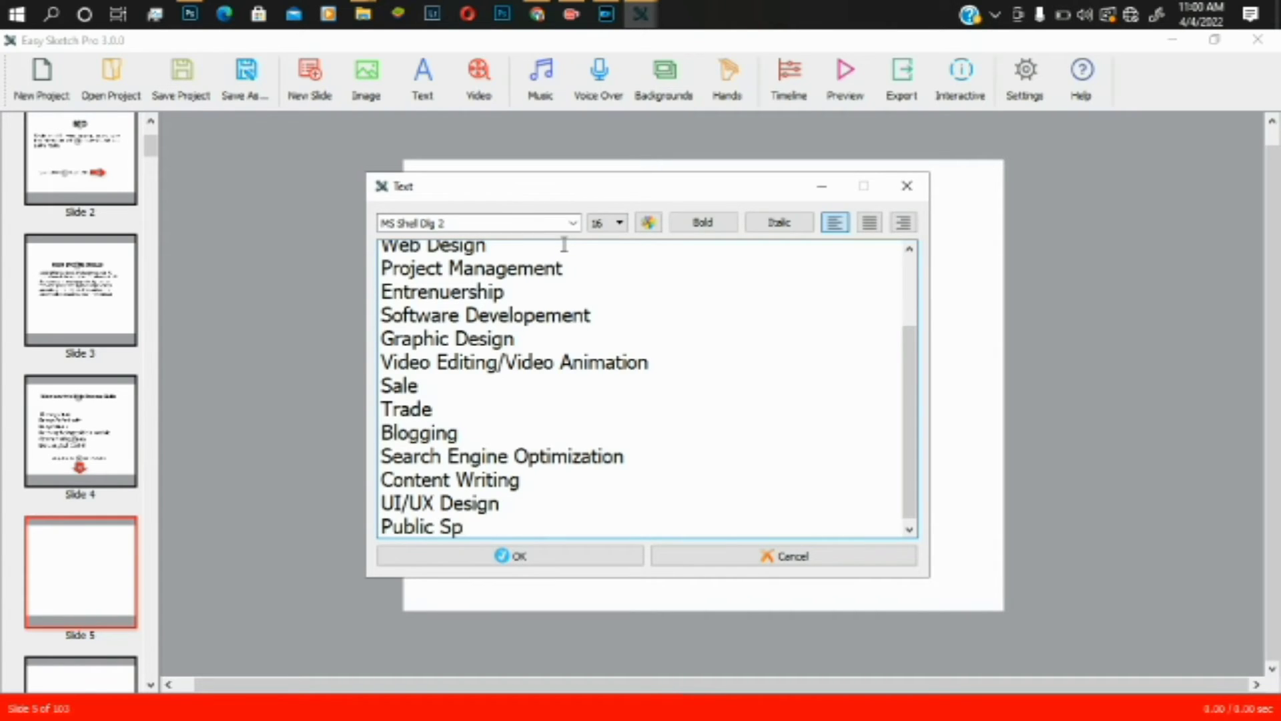
{"action": "type", "text": "eaking"}
{"action": "key", "text": "Return"}
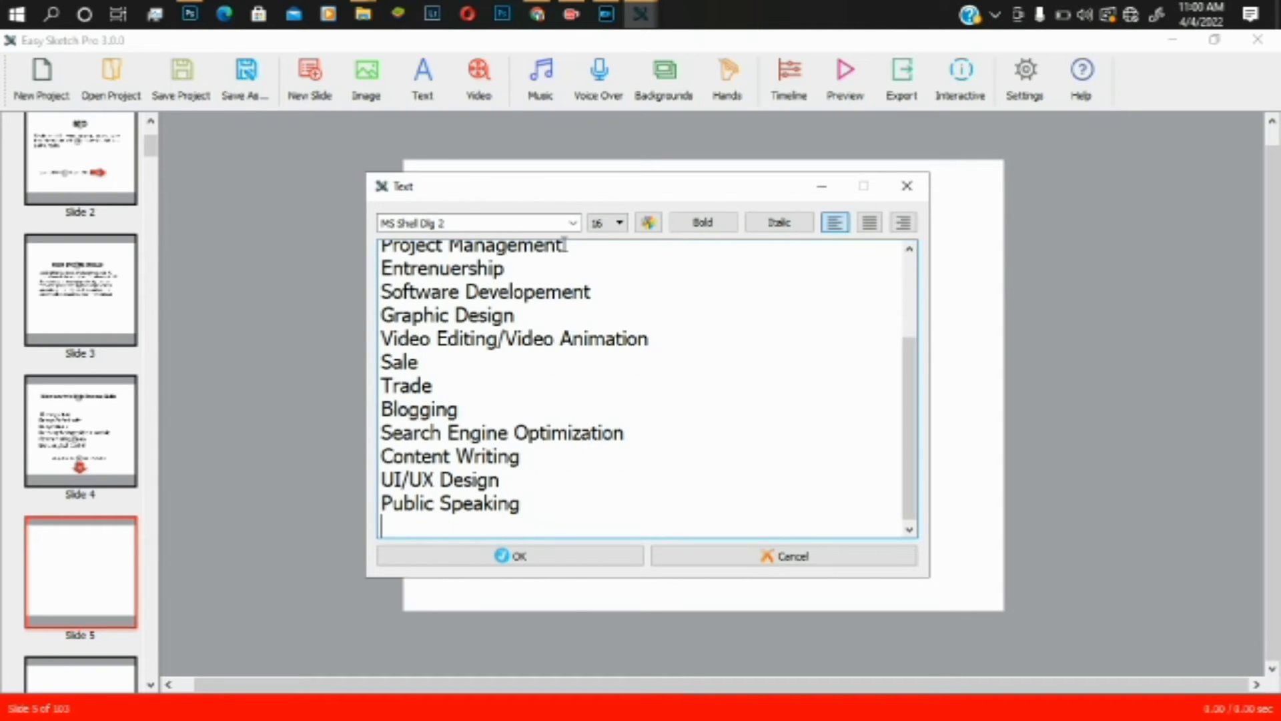
{"action": "type", "text": "Coach/Co"}
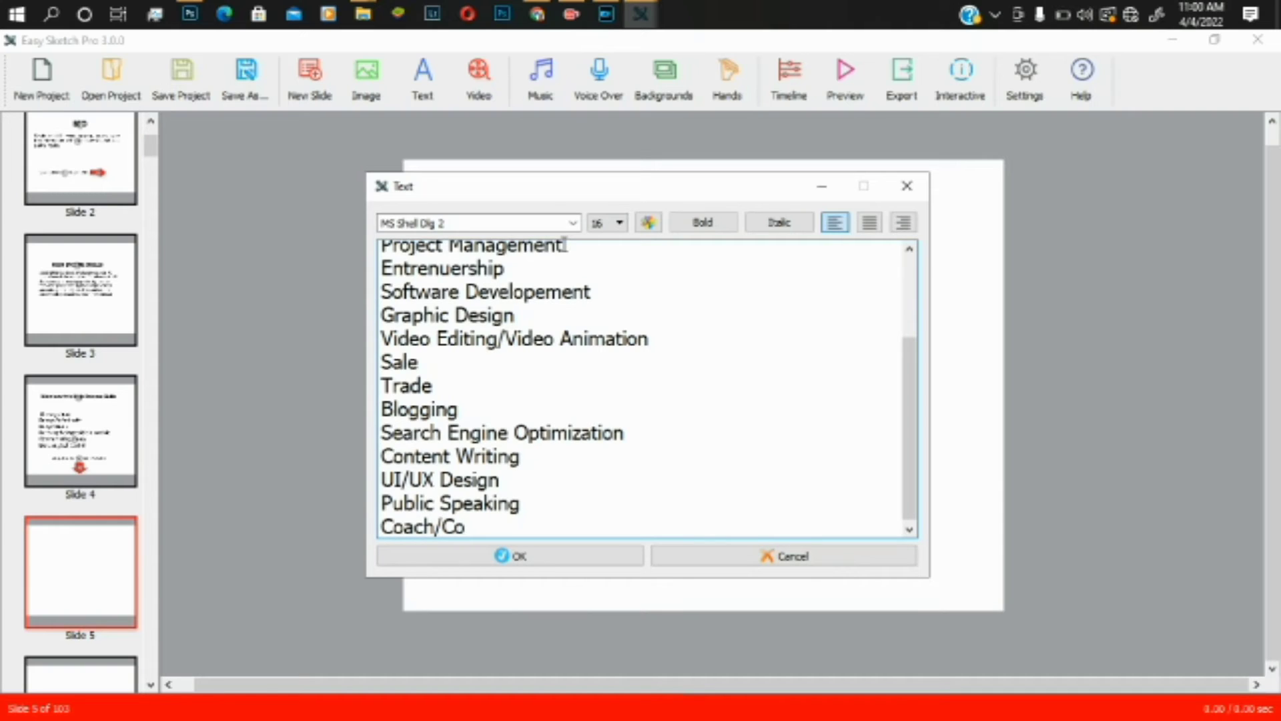
{"action": "type", "text": "nsultant"}
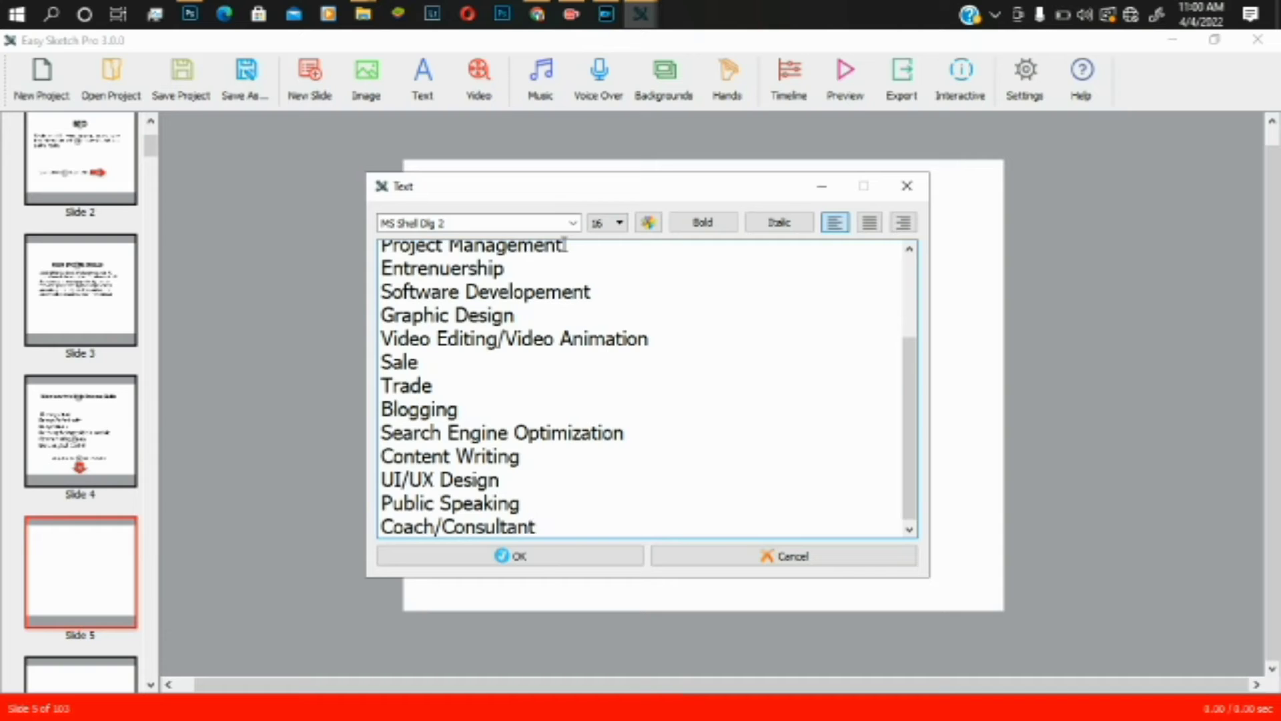
{"action": "key", "text": "Return"}
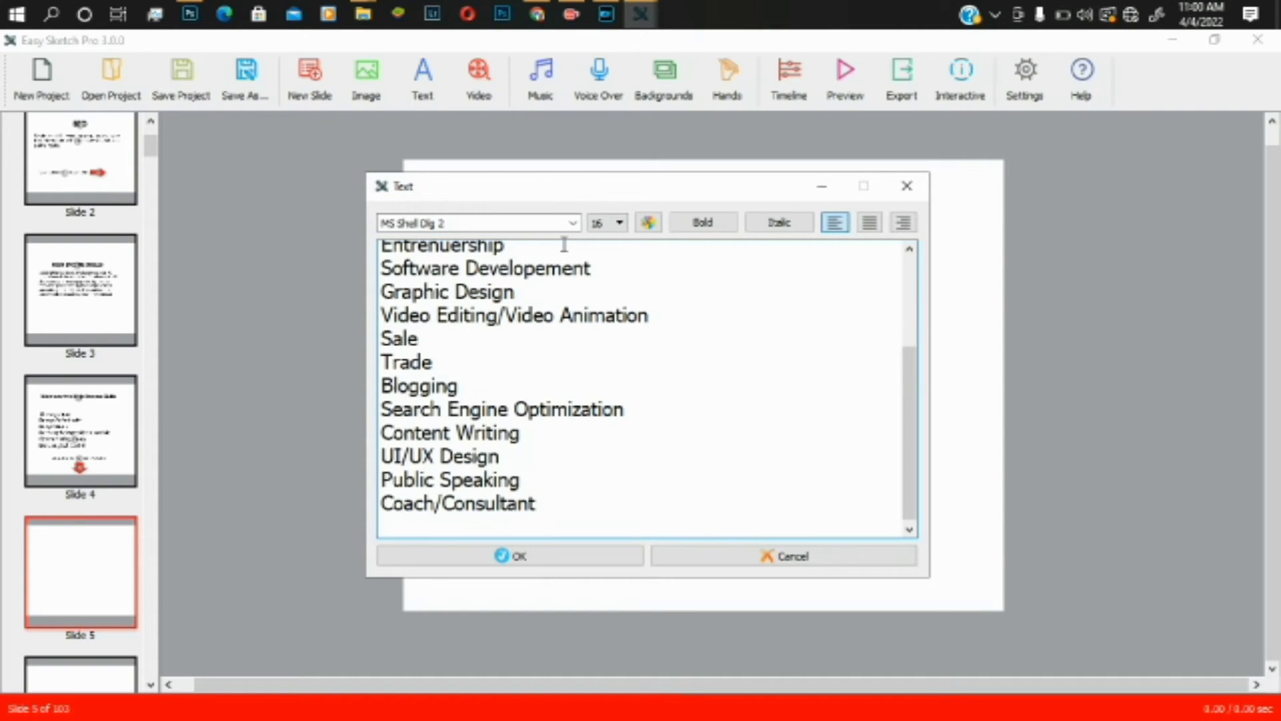
- Add 'Brand Story Telling' to the list, correcting typos along the way
{"action": "type", "text": "Brand Story"}
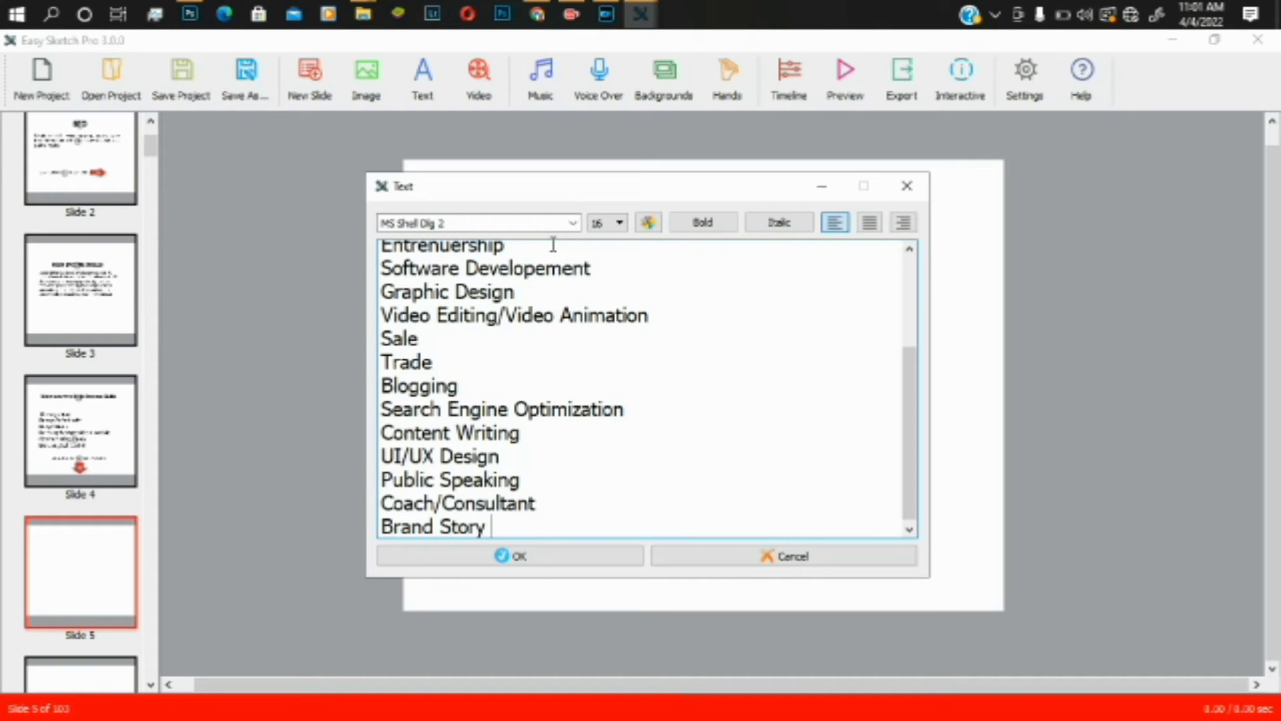
{"action": "key", "text": "BackSpace"}
{"action": "key", "text": "BackSpace"}
{"action": "key", "text": "BackSpace"}
{"action": "type", "text": "Roy"}
{"action": "key", "text": "BackSpace"}
{"action": "key", "text": "BackSpace"}
{"action": "key", "text": "BackSpace"}
{"action": "type", "text": "r"}
{"action": "key", "text": "BackSpace"}
{"action": "type", "text": "oyr"}
{"action": "key", "text": "BackSpace"}
{"action": "key", "text": "BackSpace"}
{"action": "type", "text": "ry Tel"}
{"action": "type", "text": "lim"}
{"action": "key", "text": "BackSpace"}
{"action": "type", "text": "ng"}
{"action": "key", "text": "Return"}
- Add Ebook Author, Mobile Development and Wordpress Developer as new lines
{"action": "type", "text": "Ebook Au"}
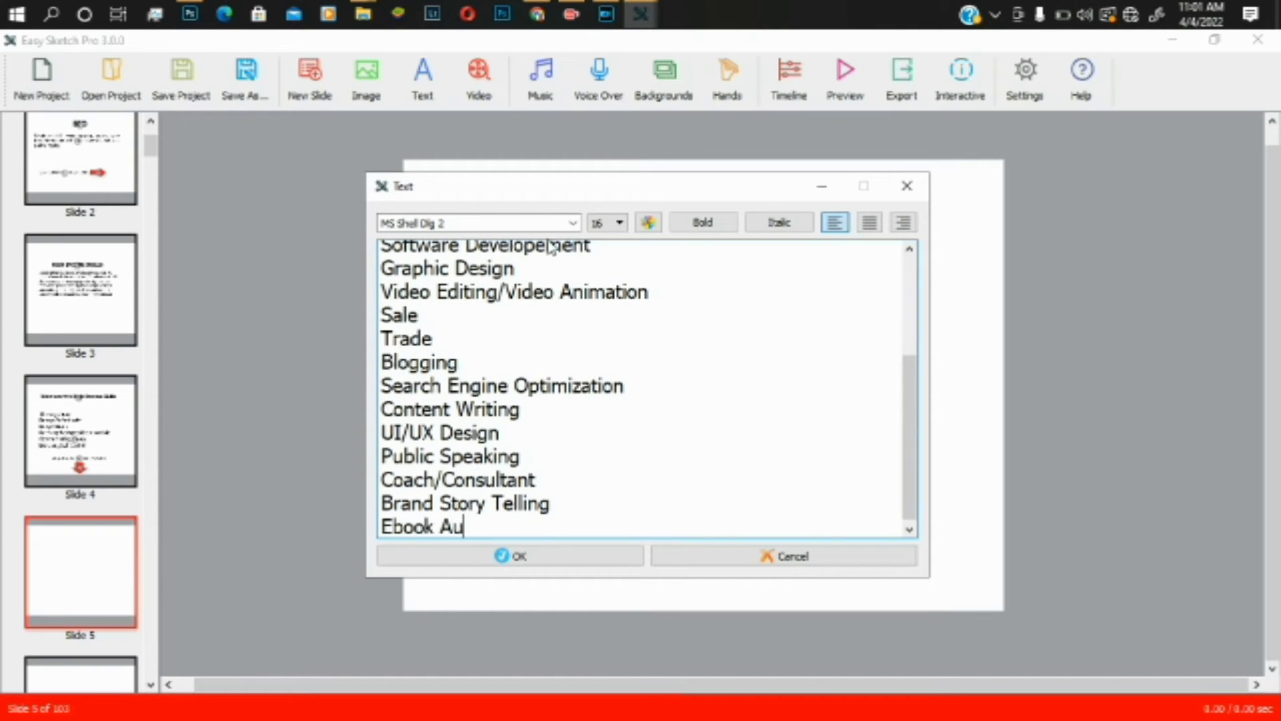
{"action": "type", "text": "thor"}
{"action": "key", "text": "Return"}
{"action": "type", "text": "Mon"}
{"action": "key", "text": "BackSpace"}
{"action": "type", "text": "bile "}
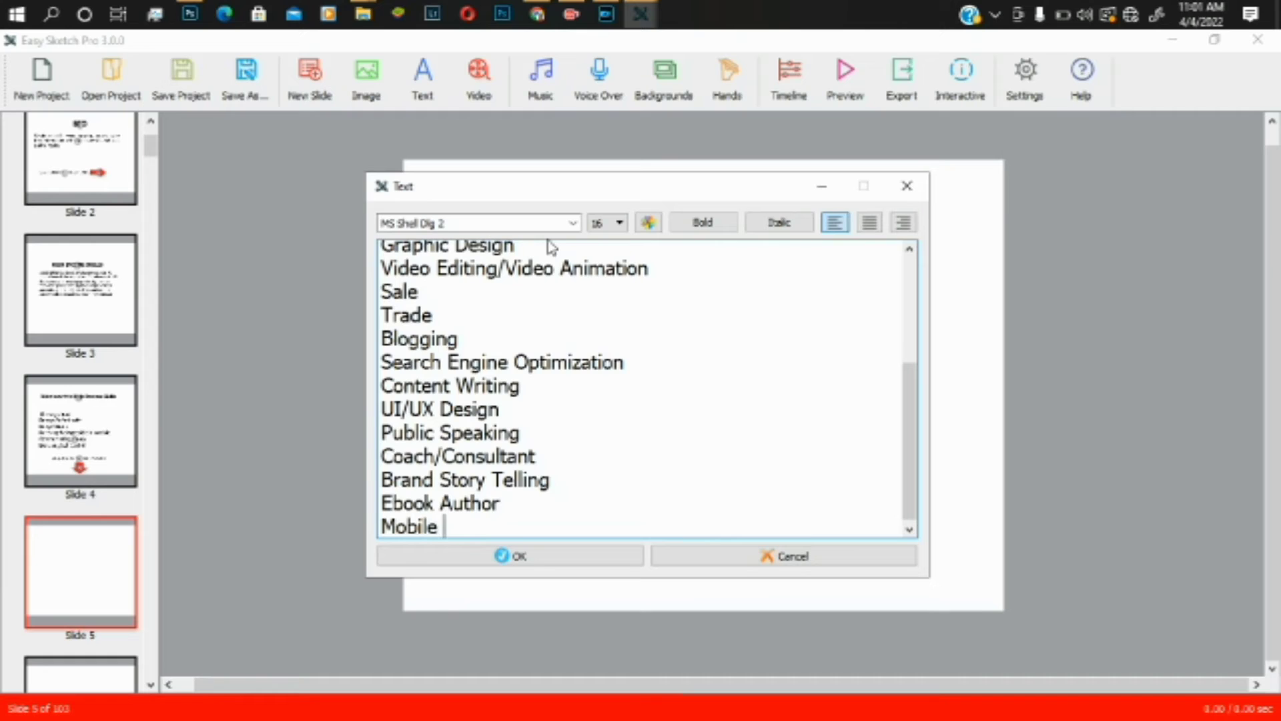
{"action": "type", "text": "Develo"}
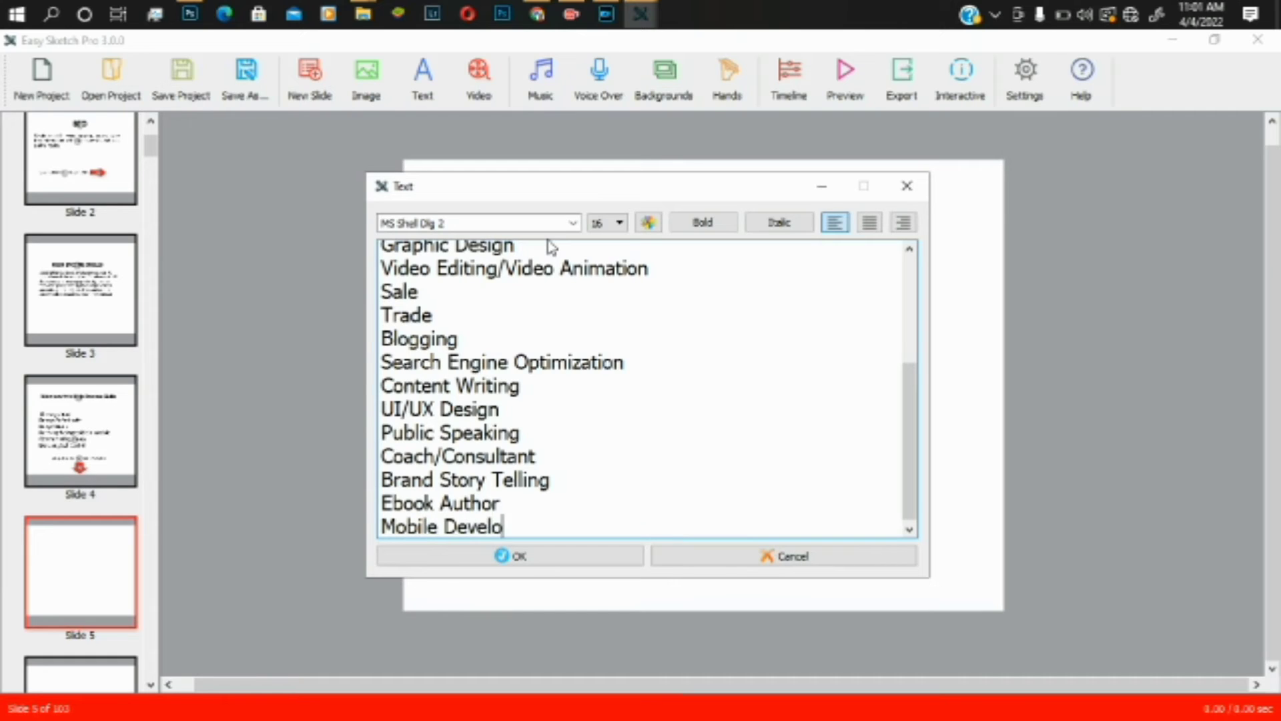
{"action": "type", "text": "pment"}
{"action": "key", "text": "Return"}
{"action": "type", "text": "Wordpress"}
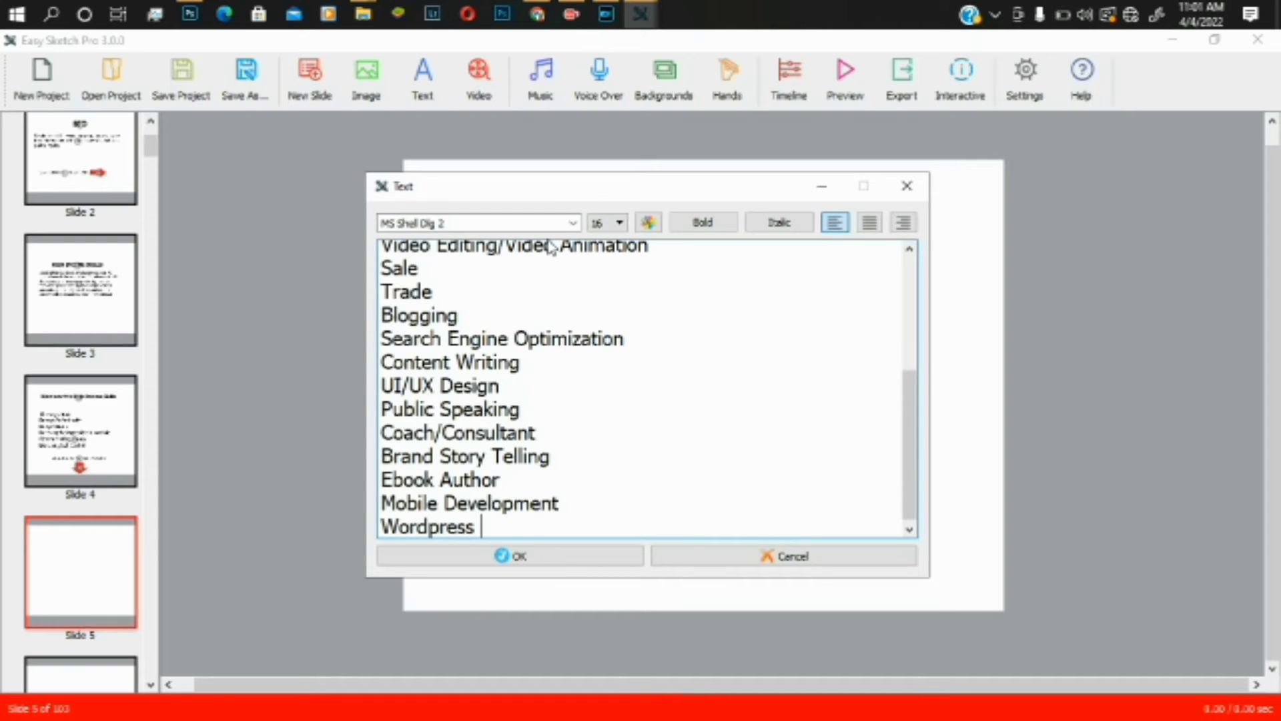
{"action": "type", "text": " Developer"}
{"action": "key", "text": "Return"}
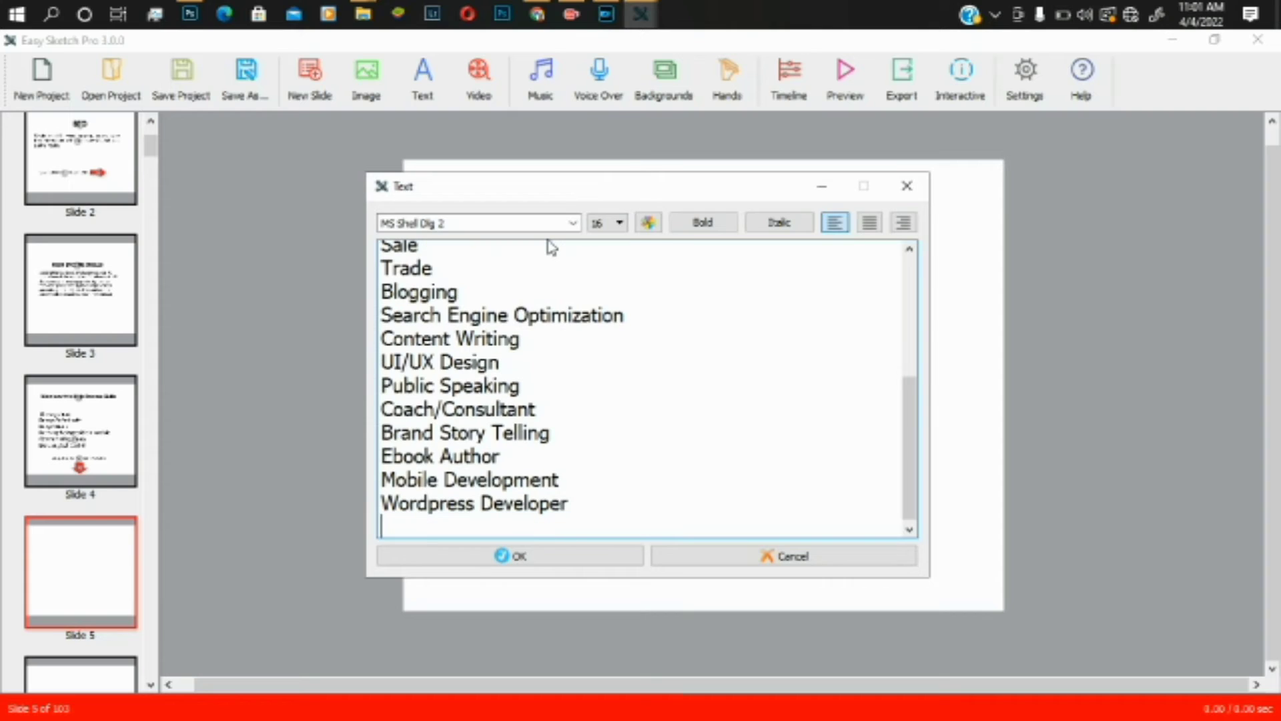
- Finish the list with 'Social Media Management' and 'Facebook Ads'
{"action": "type", "text": "Socu"}
{"action": "key", "text": "BackSpace"}
{"action": "type", "text": "ial m"}
{"action": "key", "text": "BackSpace"}
{"action": "type", "text": "Media"}
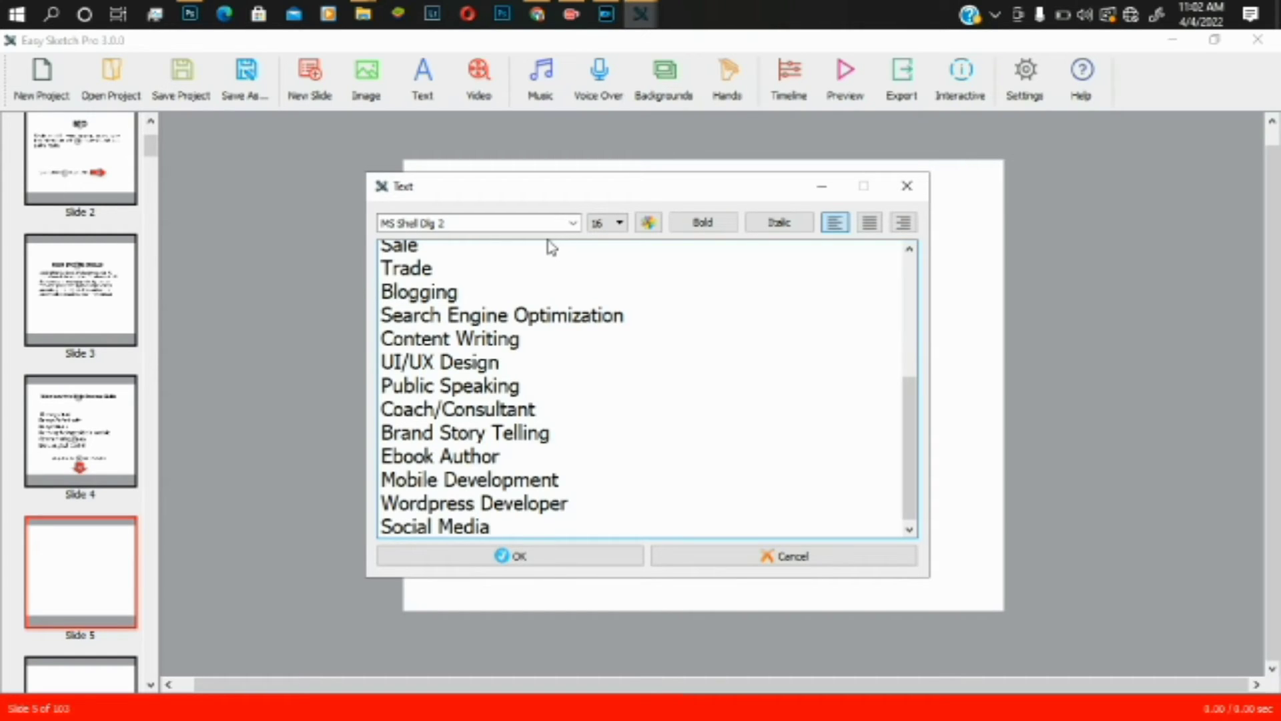
{"action": "type", "text": " Management"}
{"action": "key", "text": "Return"}
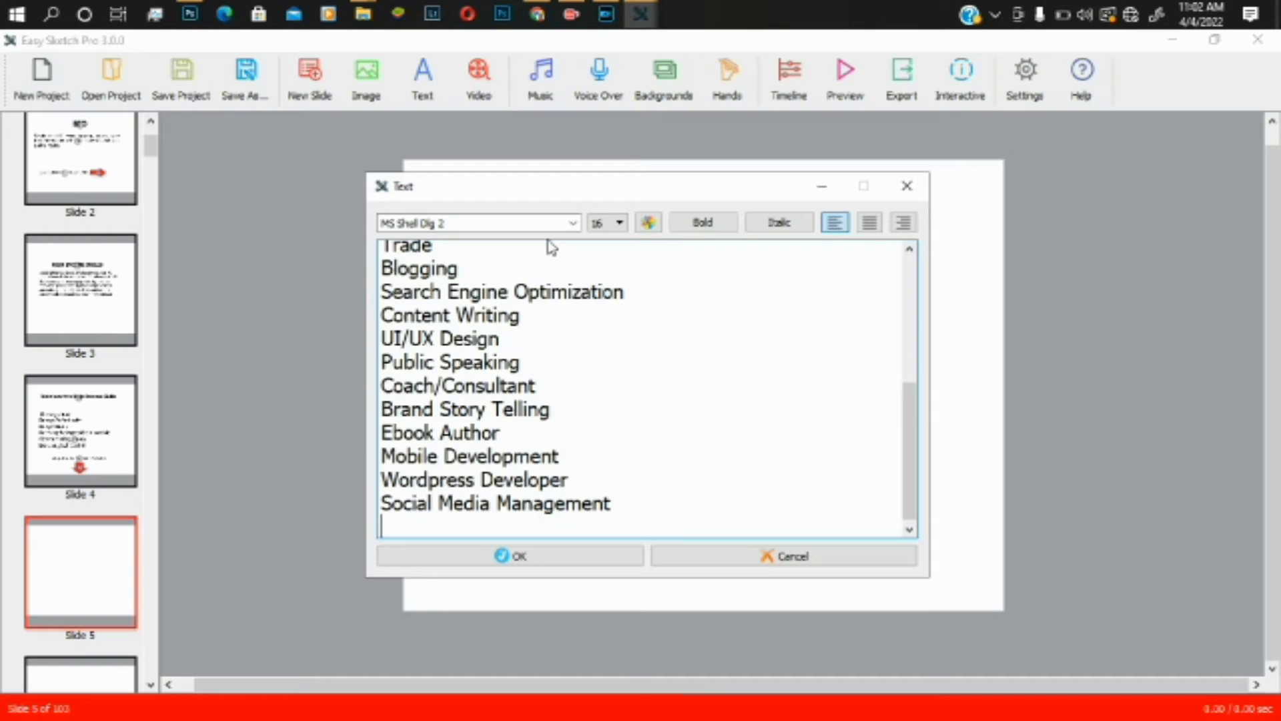
{"action": "type", "text": "Facebook ads"}
{"action": "key", "text": "BackSpace"}
{"action": "key", "text": "BackSpace"}
{"action": "key", "text": "BackSpace"}
{"action": "type", "text": "Ads"}
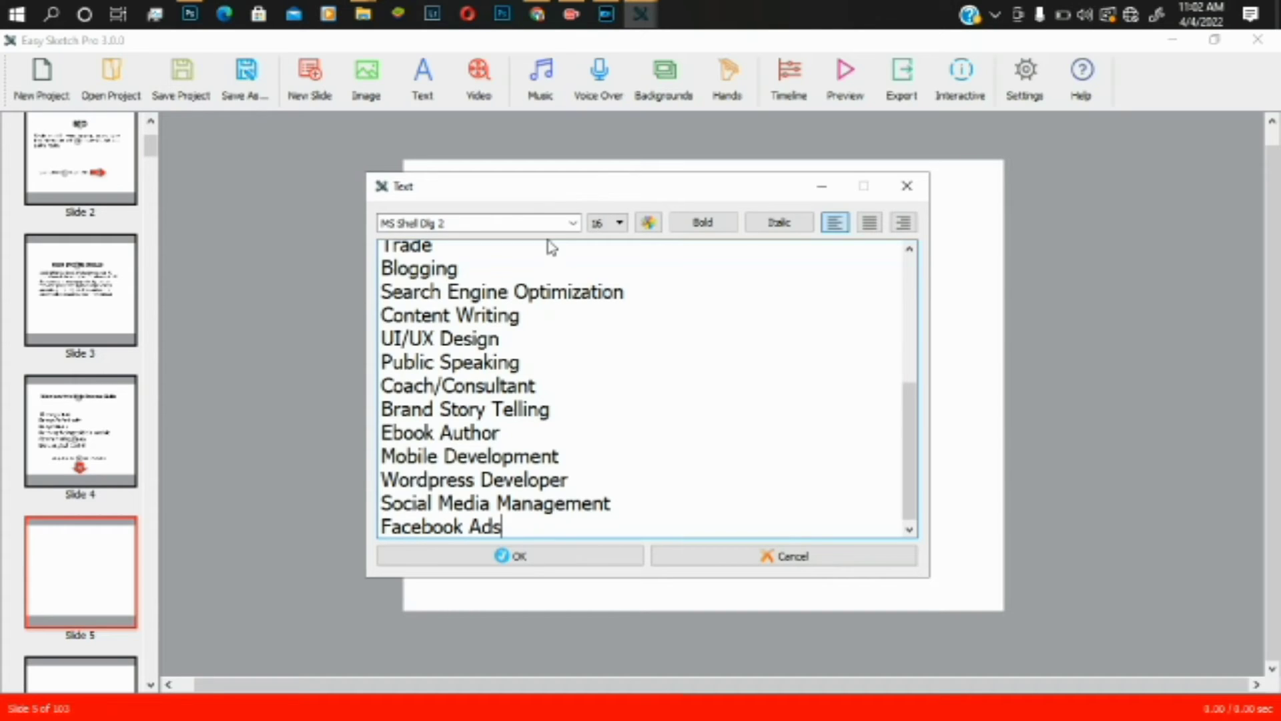
- Place the heading and skills text block on slide 5 and drag it left
{"action": "left_click", "coordinate": [506, 566]}
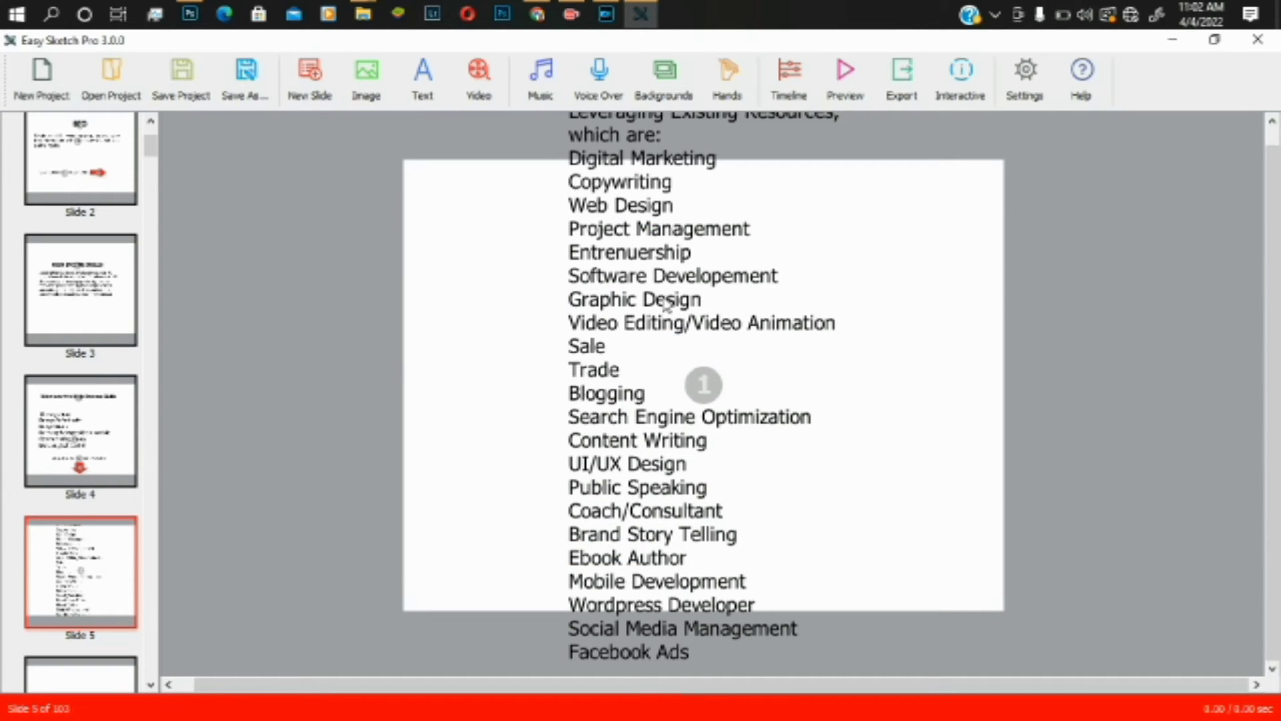
{"action": "left_click_drag", "start_coordinate": [636, 299], "coordinate": [576, 370]}
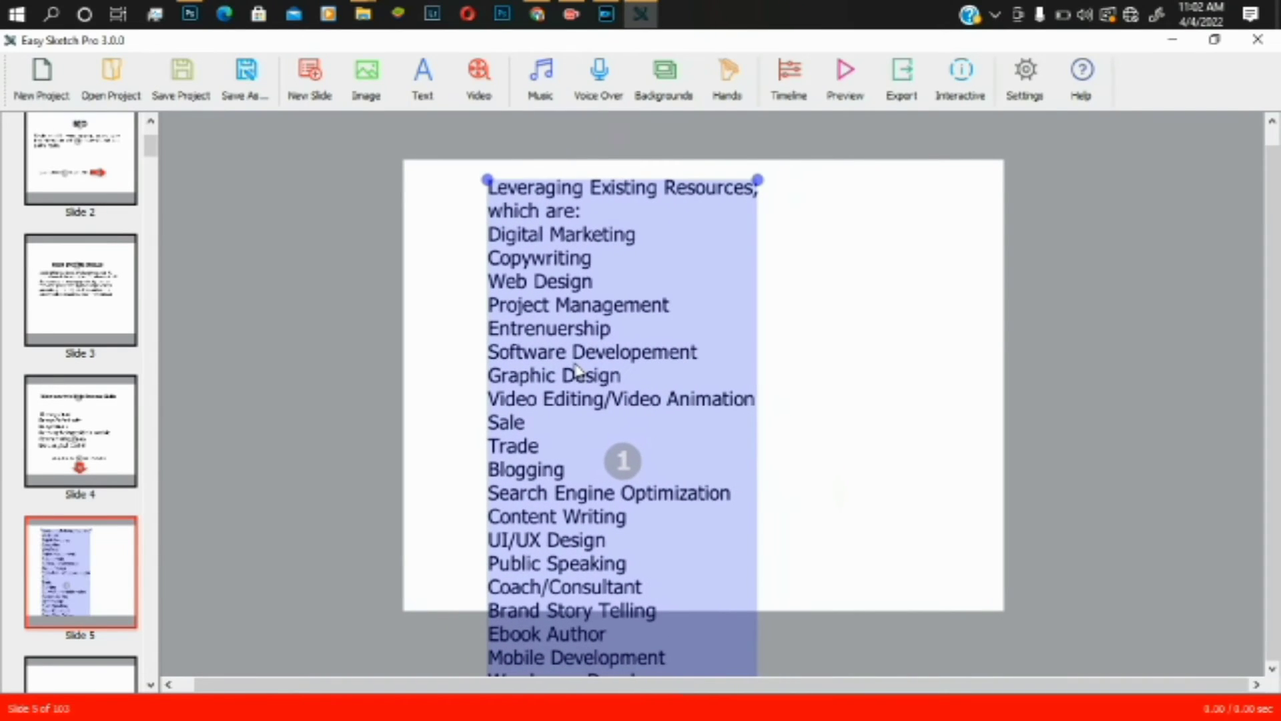
- Reopen the slide 5 text block for editing and shrink it to size 12
{"action": "right_click", "coordinate": [533, 295]}
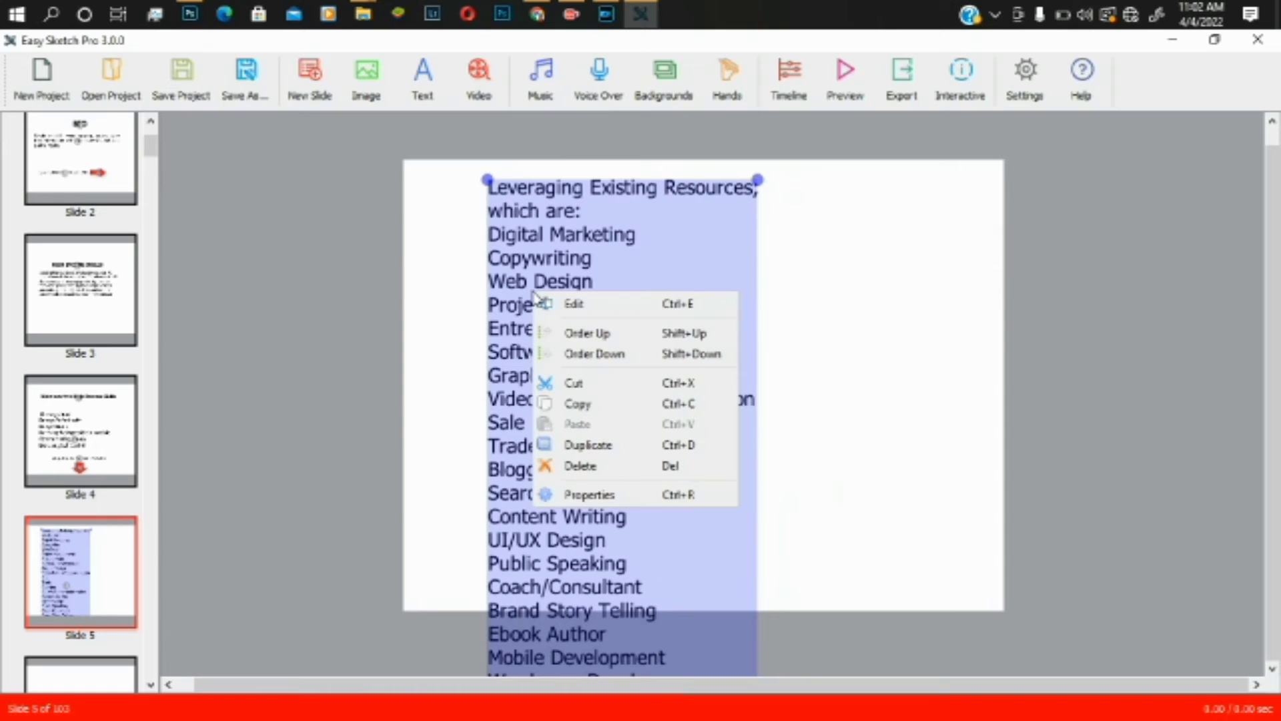
{"action": "left_click", "coordinate": [581, 305]}
{"action": "double_click", "coordinate": [582, 306]}
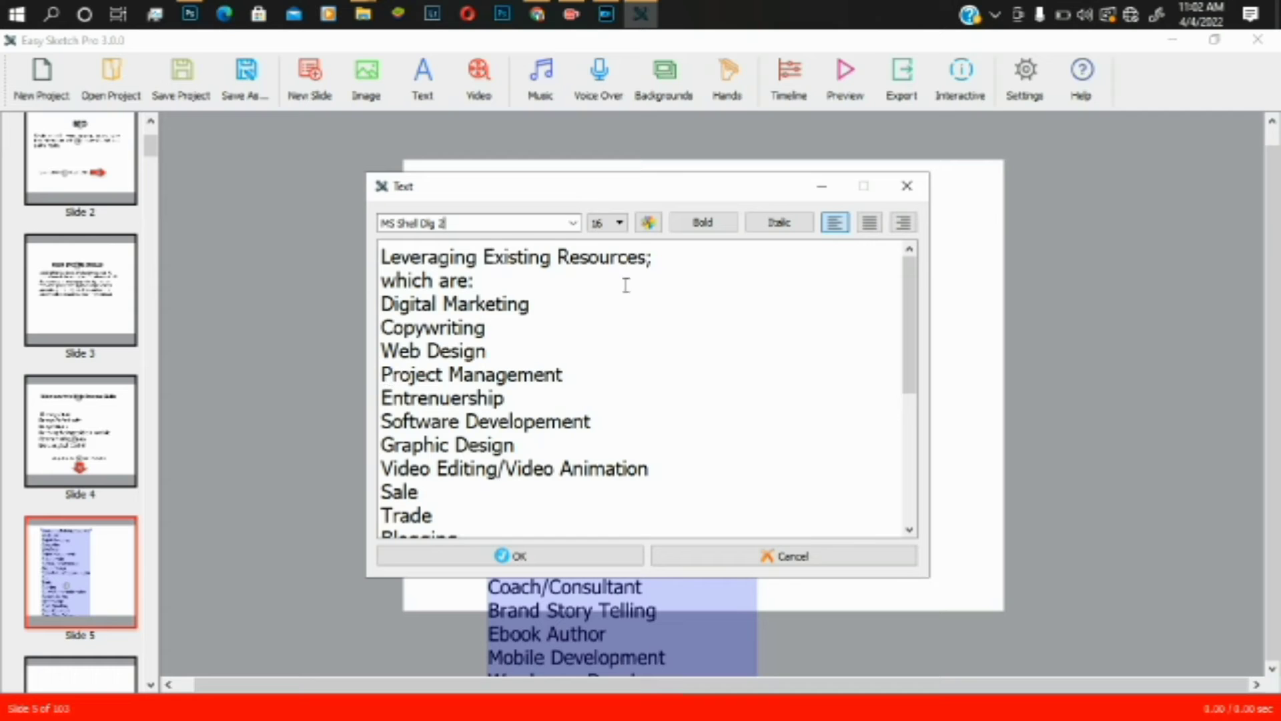
{"action": "mouse_move", "coordinate": [902, 452]}
{"action": "left_mouse_down"}
{"action": "mouse_move", "coordinate": [886, 263]}
{"action": "mouse_move", "coordinate": [912, 458]}
{"action": "left_mouse_up"}
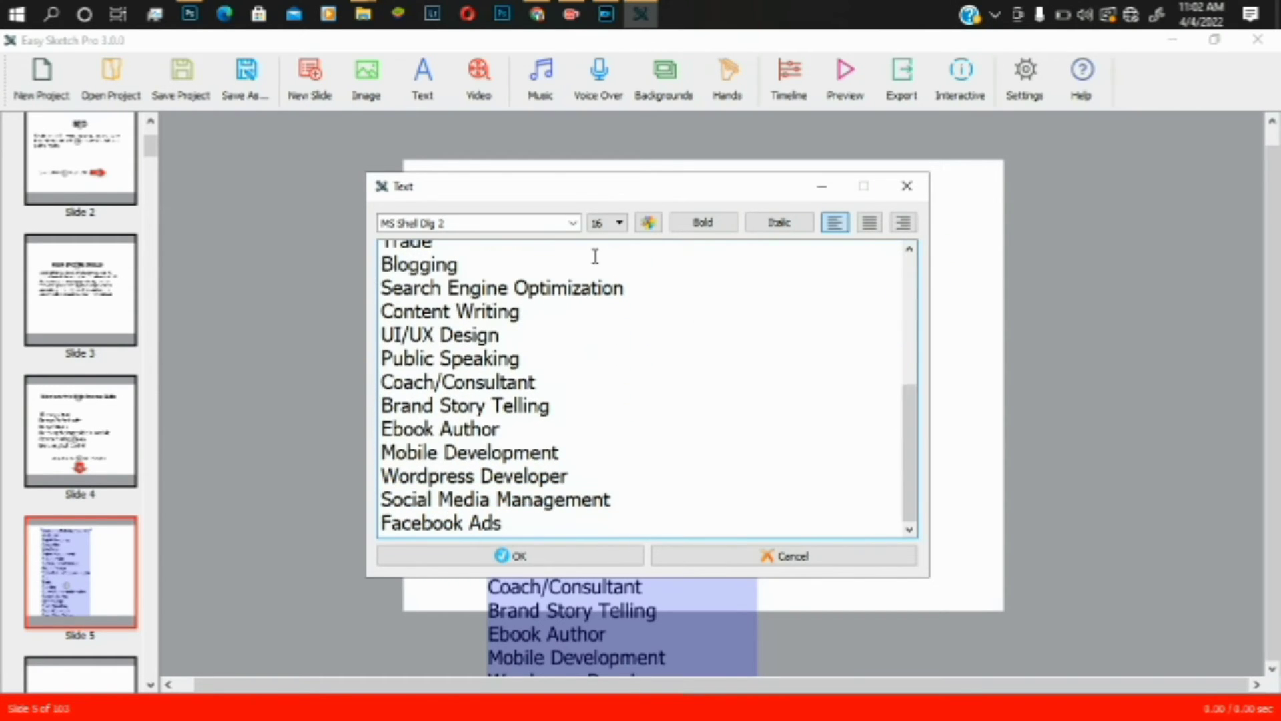
{"action": "left_click", "coordinate": [619, 223]}
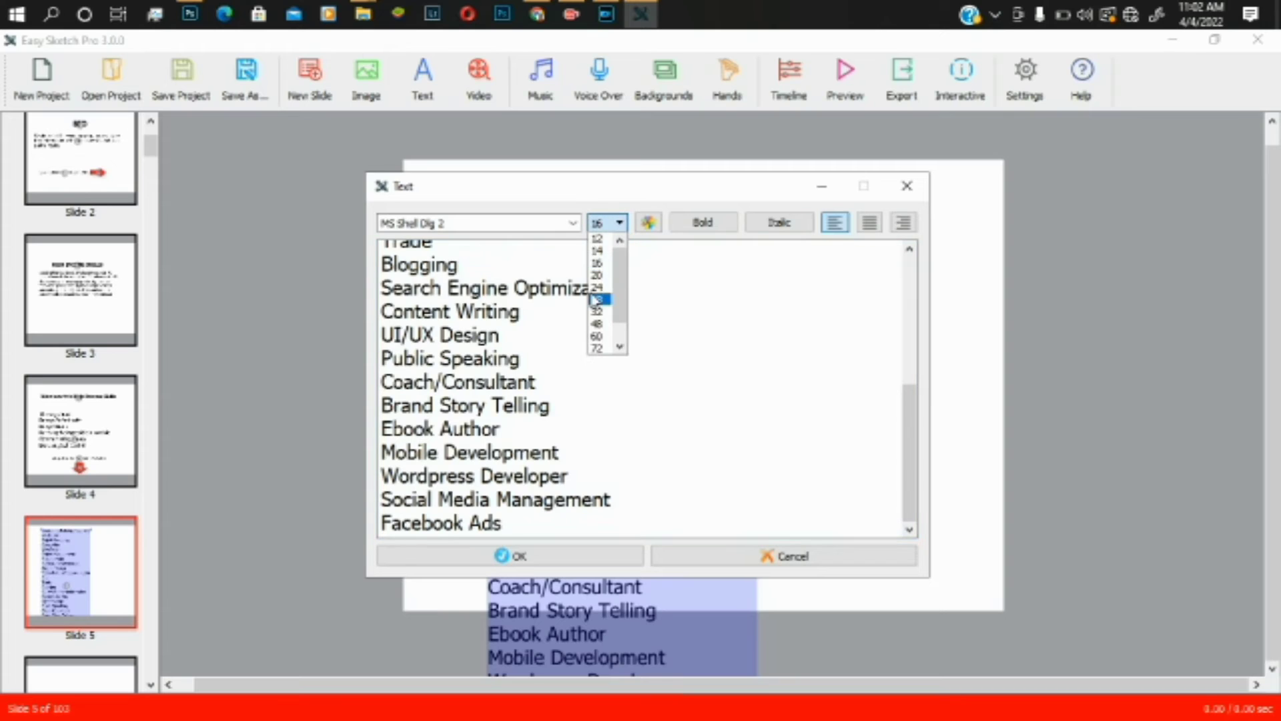
{"action": "left_click", "coordinate": [597, 240]}
- Delete the skills lines, keeping only the heading, set to size 14 and bold
{"action": "left_click_drag", "start_coordinate": [909, 403], "coordinate": [909, 246]}
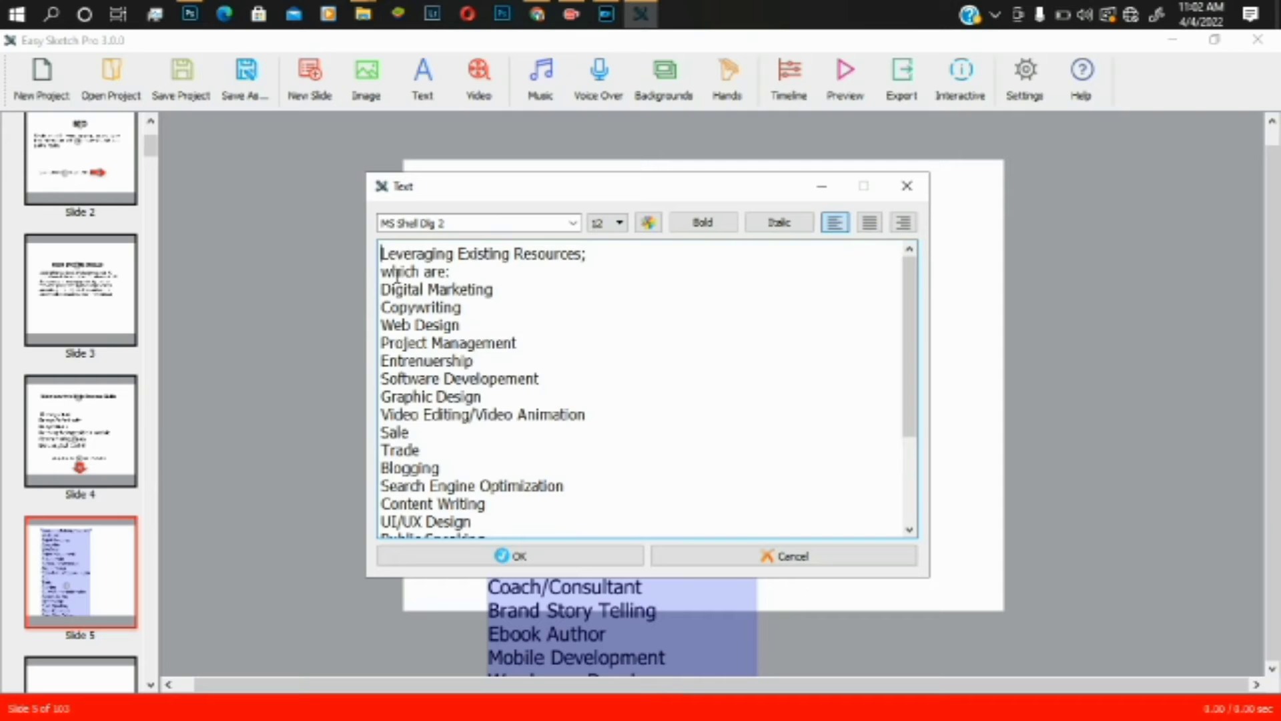
{"action": "left_click_drag", "start_coordinate": [381, 289], "coordinate": [503, 542]}
{"action": "key", "text": "ctrl+c"}
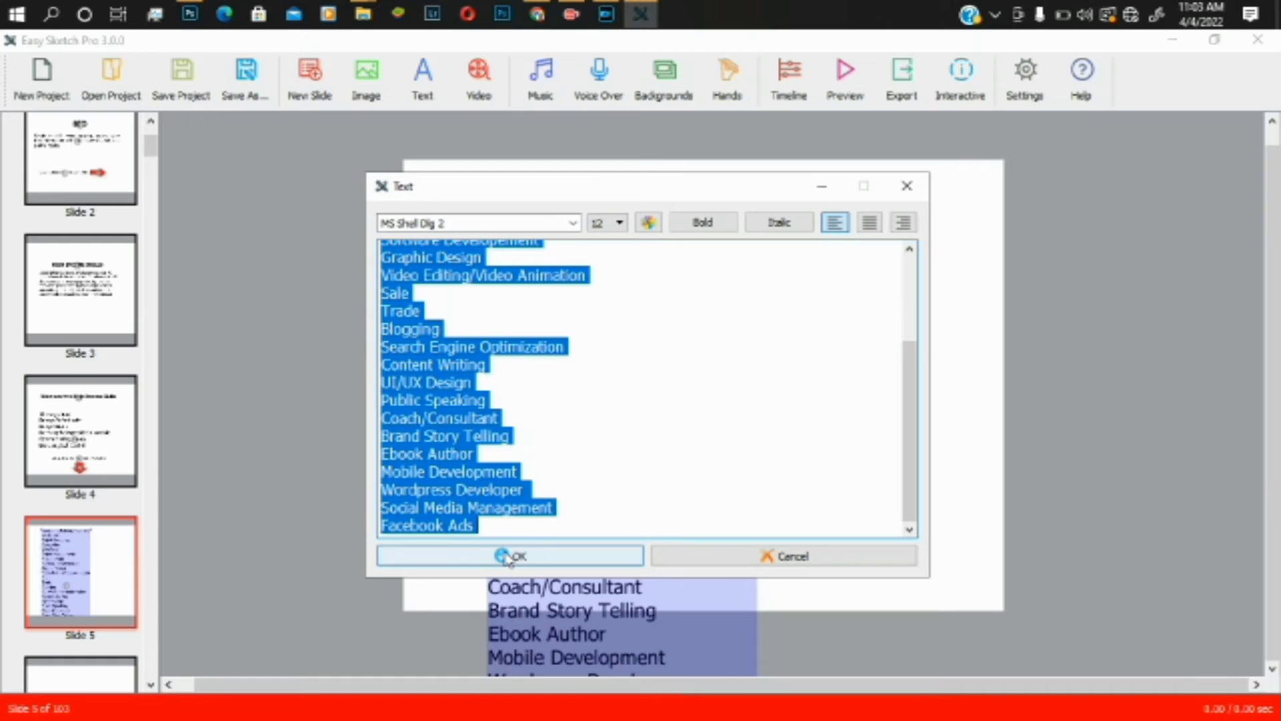
{"action": "key", "text": "BackSpace"}
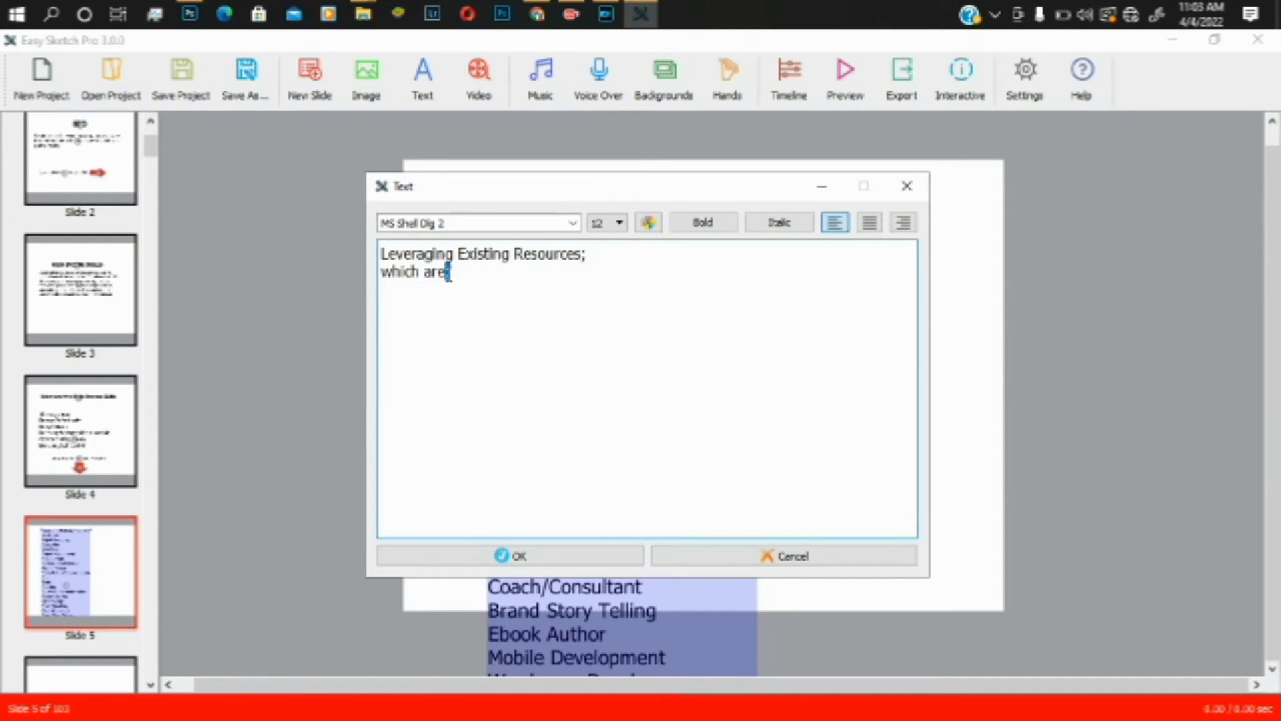
{"action": "left_click", "coordinate": [604, 223]}
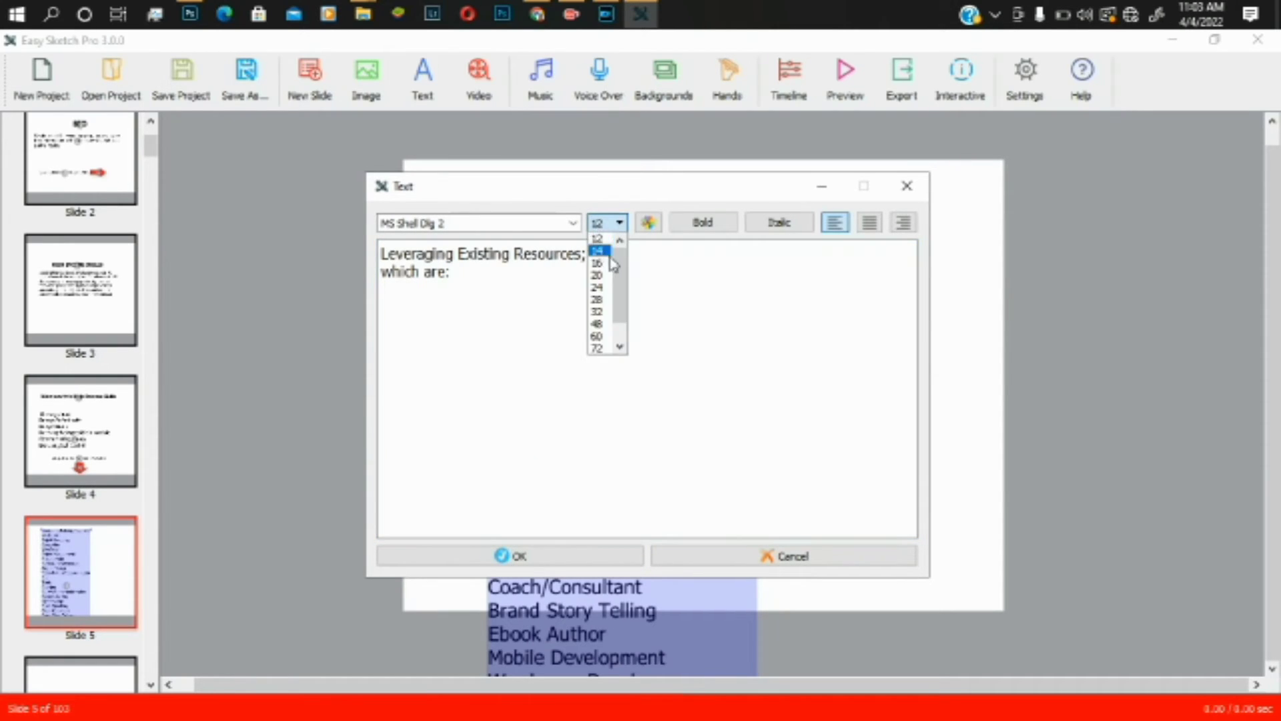
{"action": "left_click", "coordinate": [606, 253]}
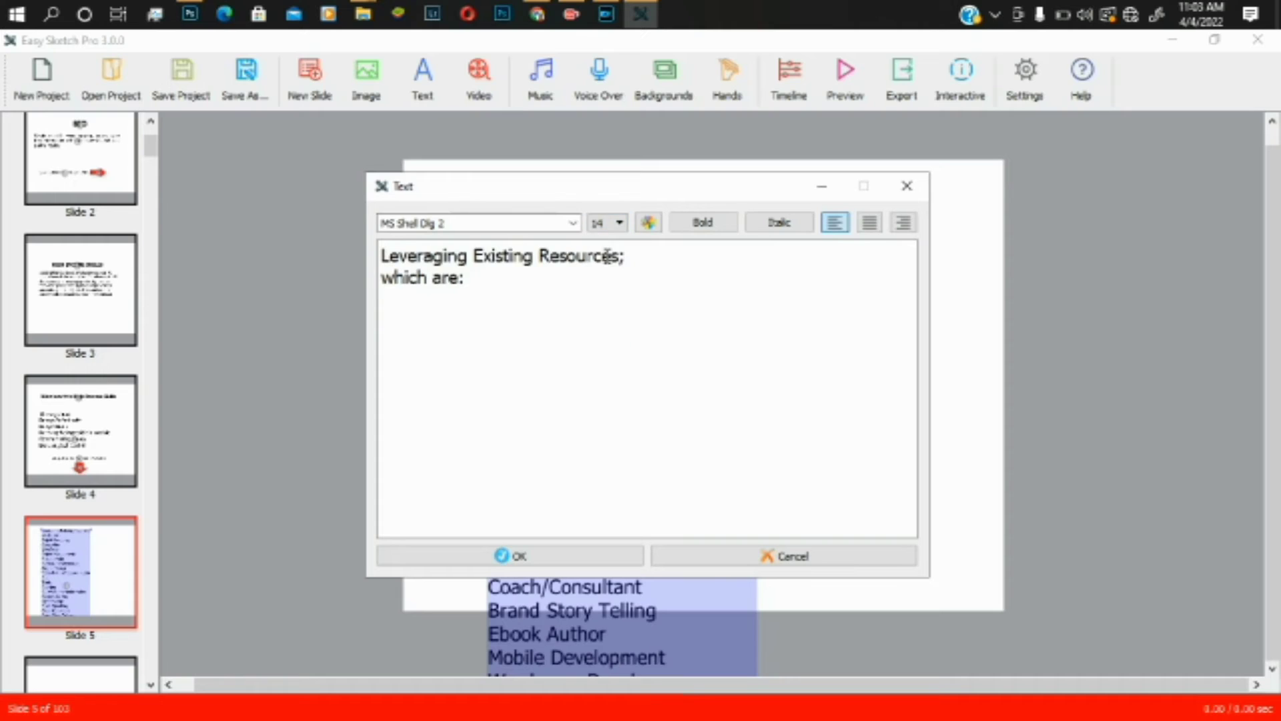
{"action": "left_click", "coordinate": [691, 227]}
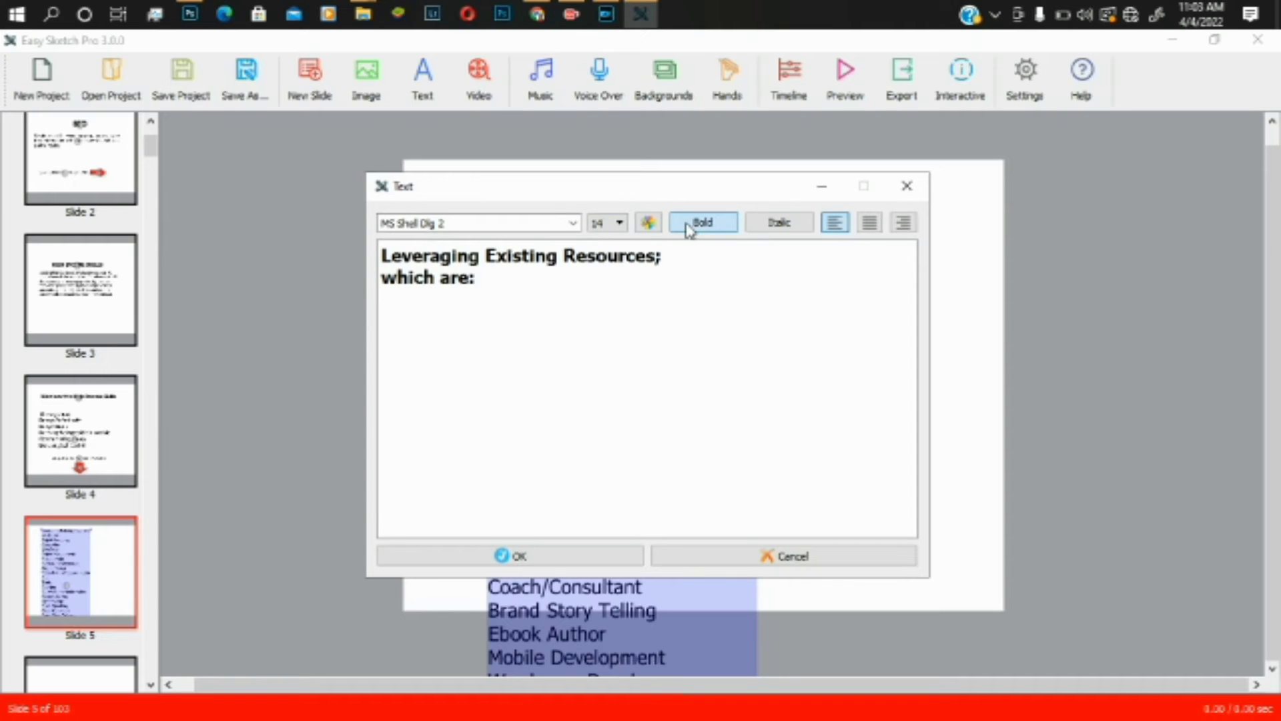
{"action": "left_click", "coordinate": [542, 559]}
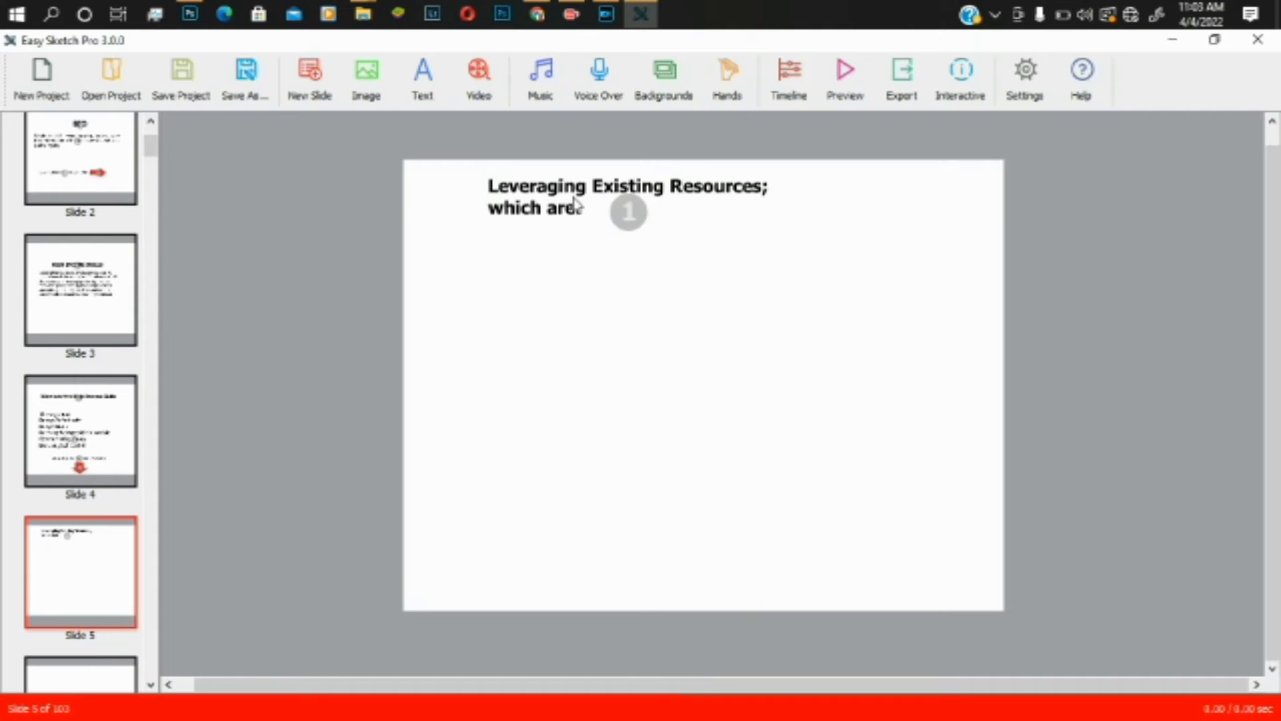
- Remove a stray pasted skills list, then copy and paste the bold heading
{"action": "key", "text": "ctrl+v"}
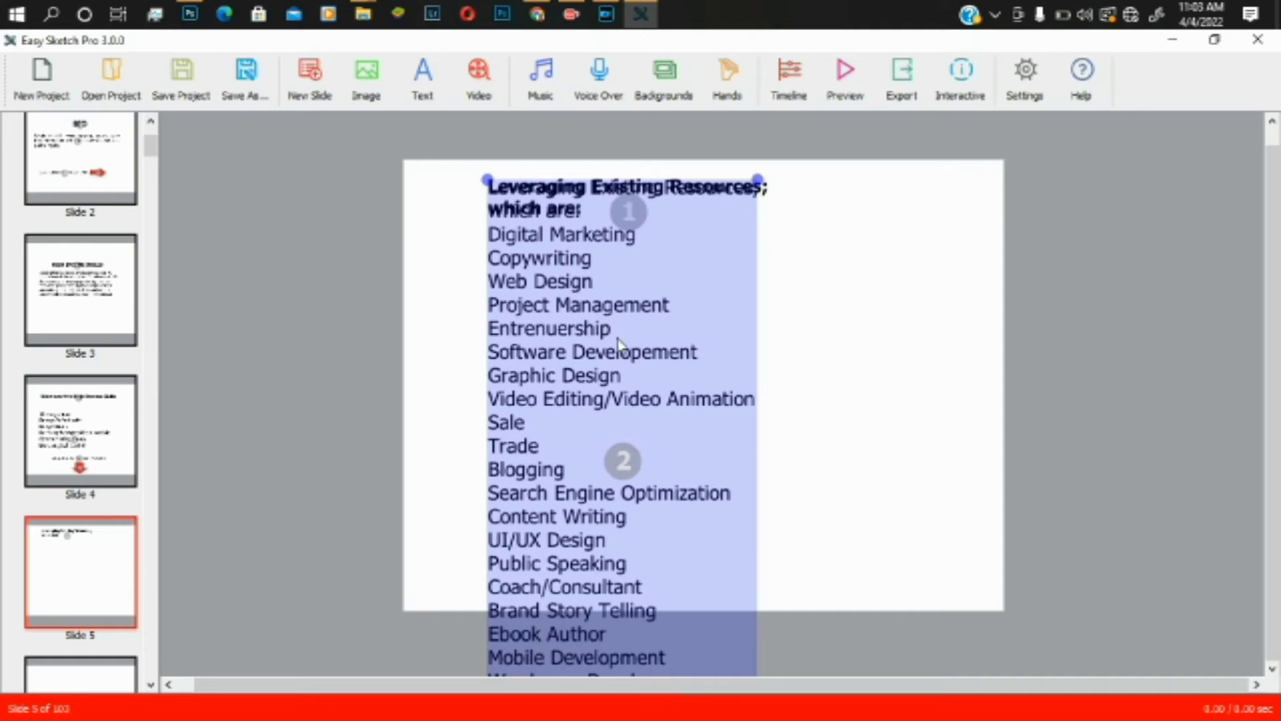
{"action": "key", "text": "Delete"}
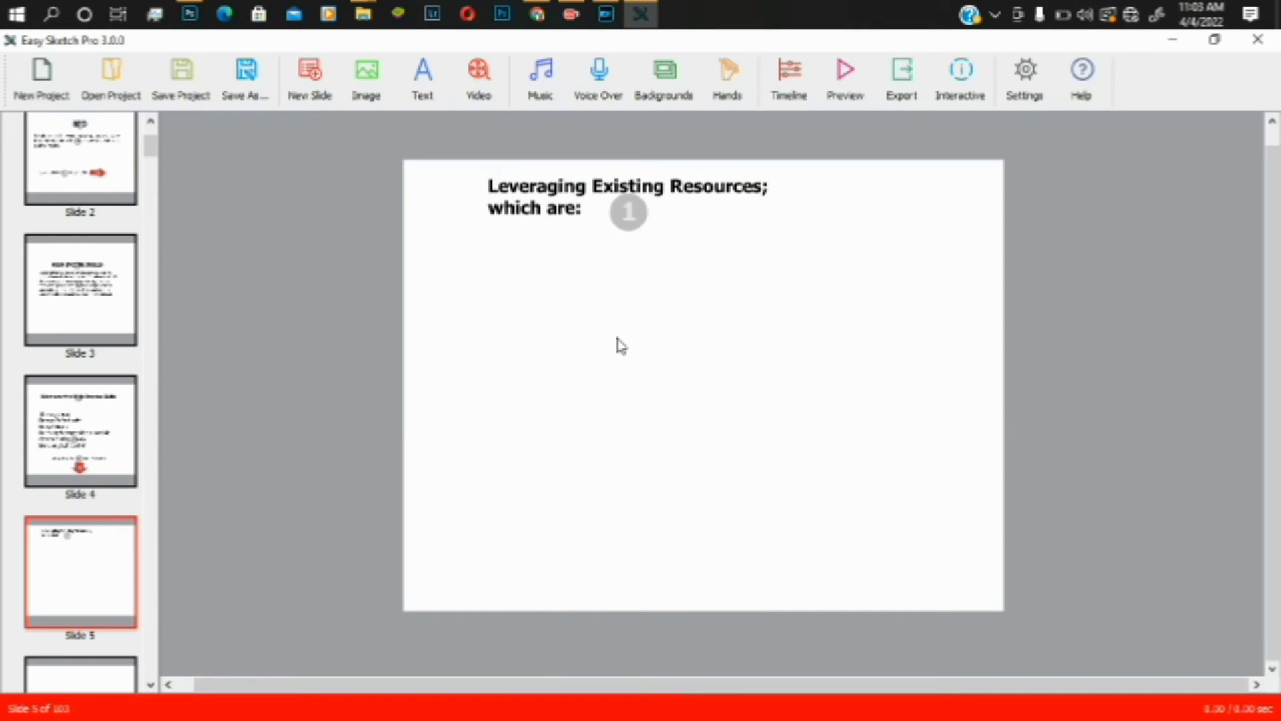
{"action": "left_click", "coordinate": [544, 201]}
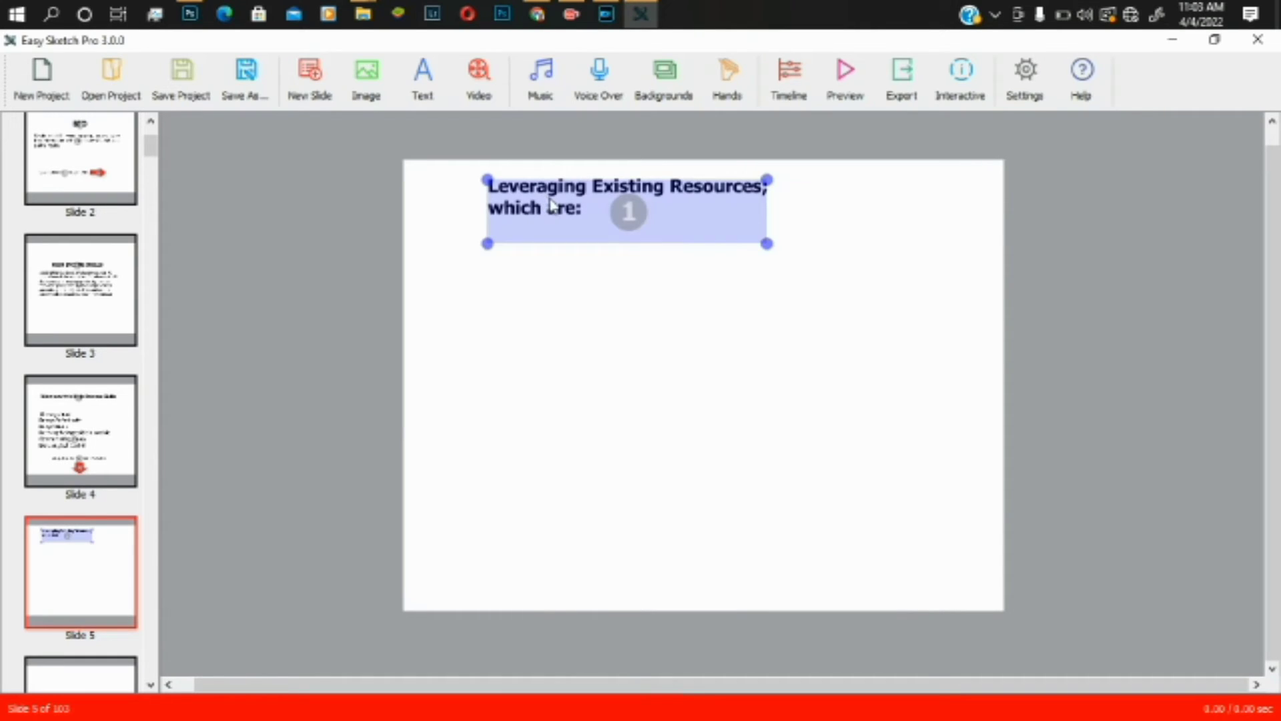
{"action": "key", "text": "ctrl+c"}
{"action": "key", "text": "ctrl+v"}
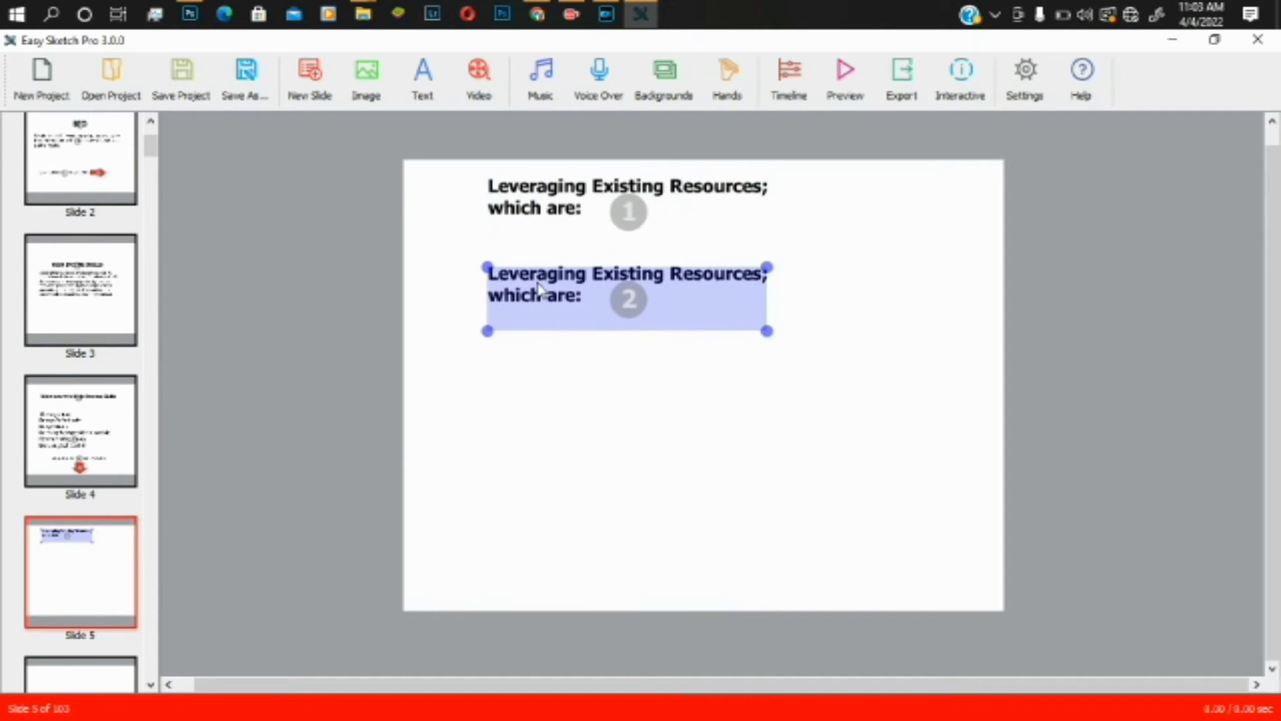
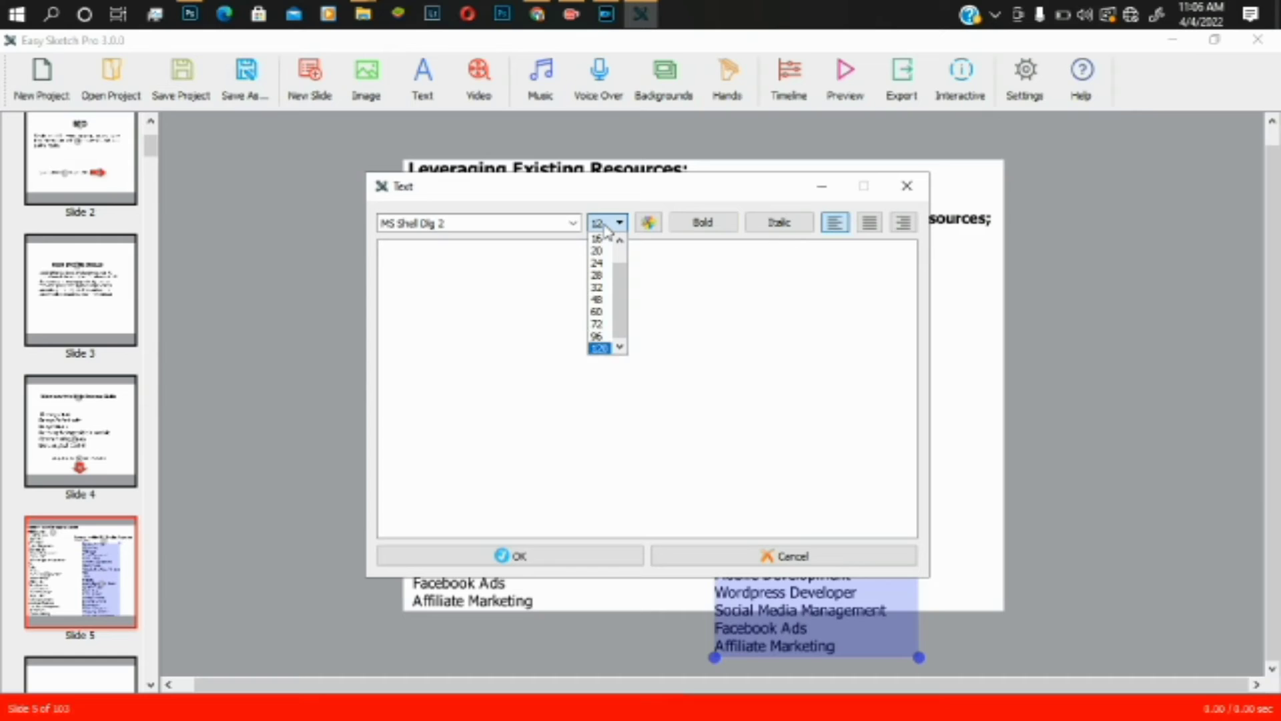
- At size 12, type Computer Skills, Photography, Phone Repairs, Barbing, Driving and Tailoring as list lines
{"action": "key", "text": "2"}
{"action": "key", "text": "4"}
{"action": "left_click", "coordinate": [698, 307]}
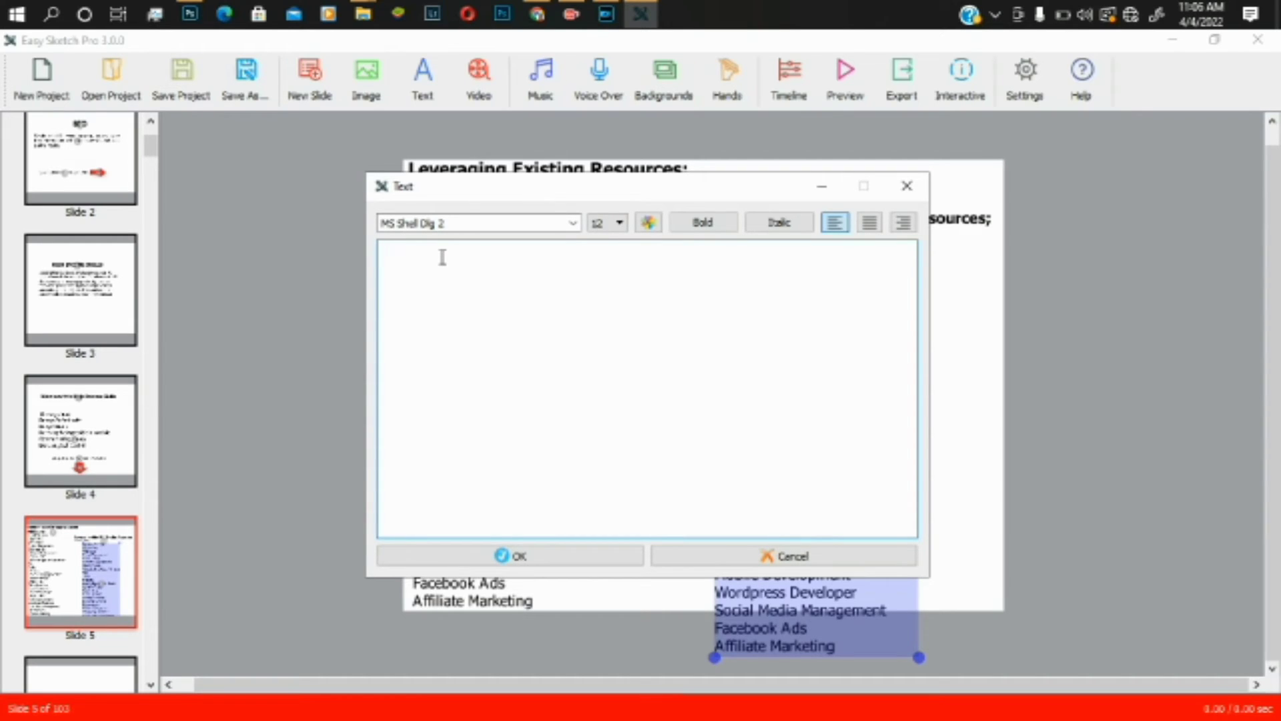
{"action": "type", "text": "Comp"}
{"action": "type", "text": "ue"}
{"action": "type", "text": "ter S"}
{"action": "type", "text": "kills"}
{"action": "key", "text": "Return"}
{"action": "type", "text": "Pho"}
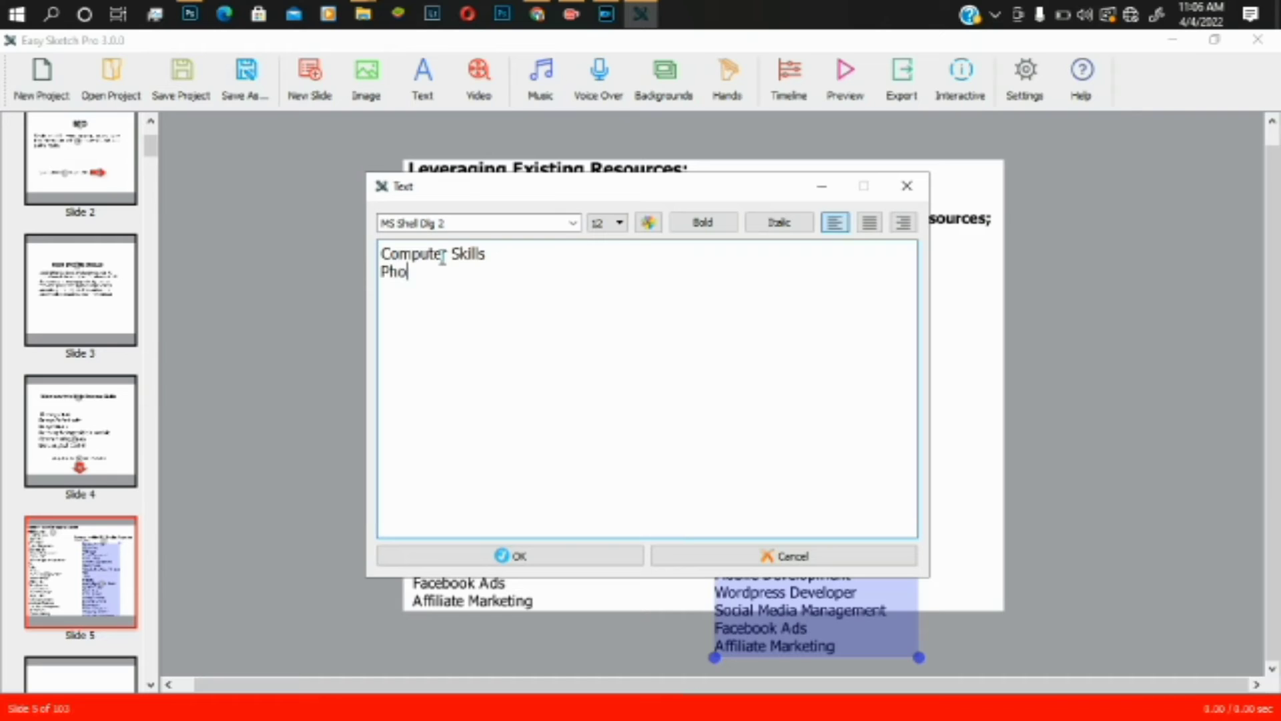
{"action": "type", "text": "togra"}
{"action": "type", "text": "phy "}
{"action": "type", "text": "P"}
{"action": "type", "text": "hone"}
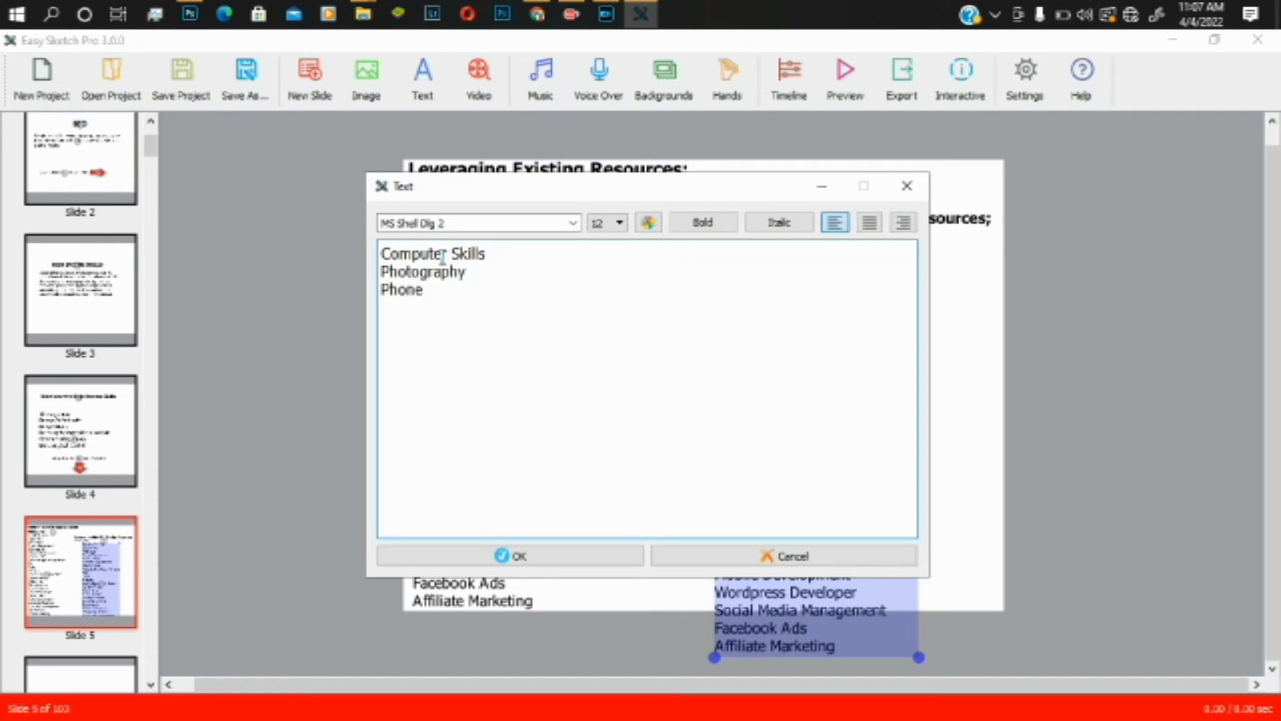
{"action": "type", "text": " Repai"}
{"action": "type", "text": "rs "}
{"action": "type", "text": "Barbing "}
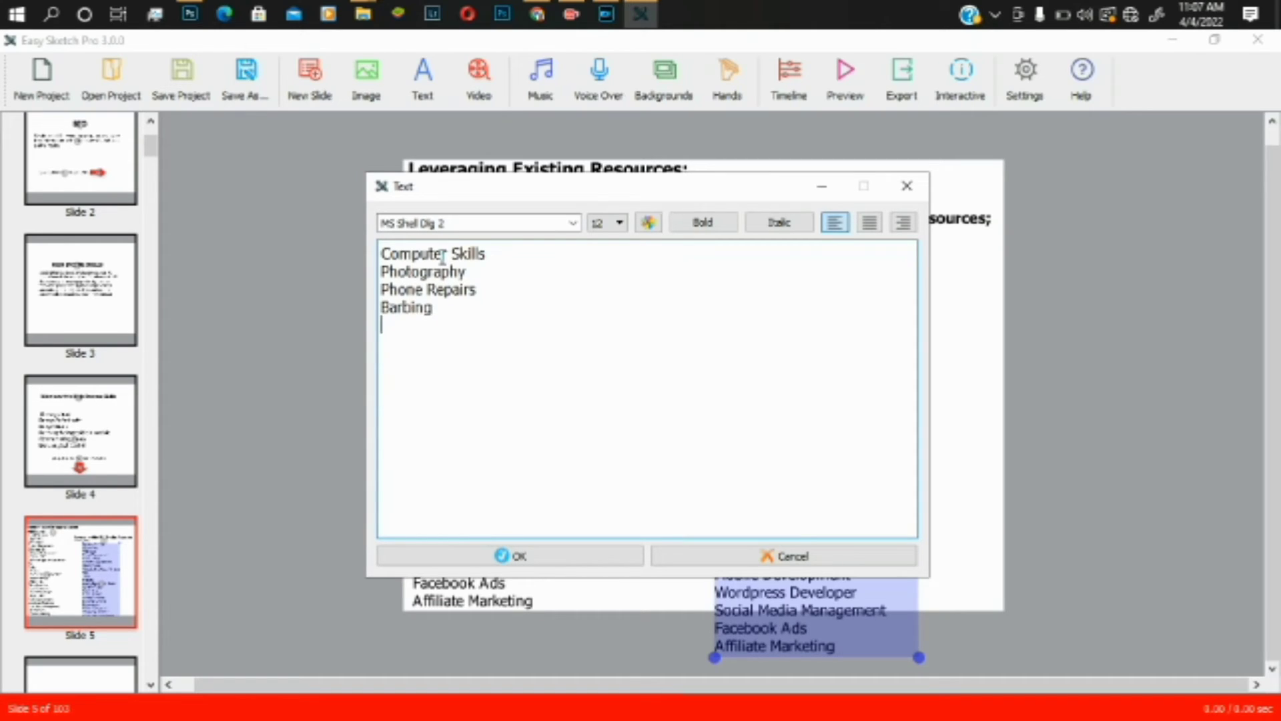
{"action": "type", "text": "d"}
{"action": "key", "text": "BackSpace"}
{"action": "type", "text": "Driving"}
{"action": "key", "text": "Return"}
{"action": "type", "text": "Tailoring"}
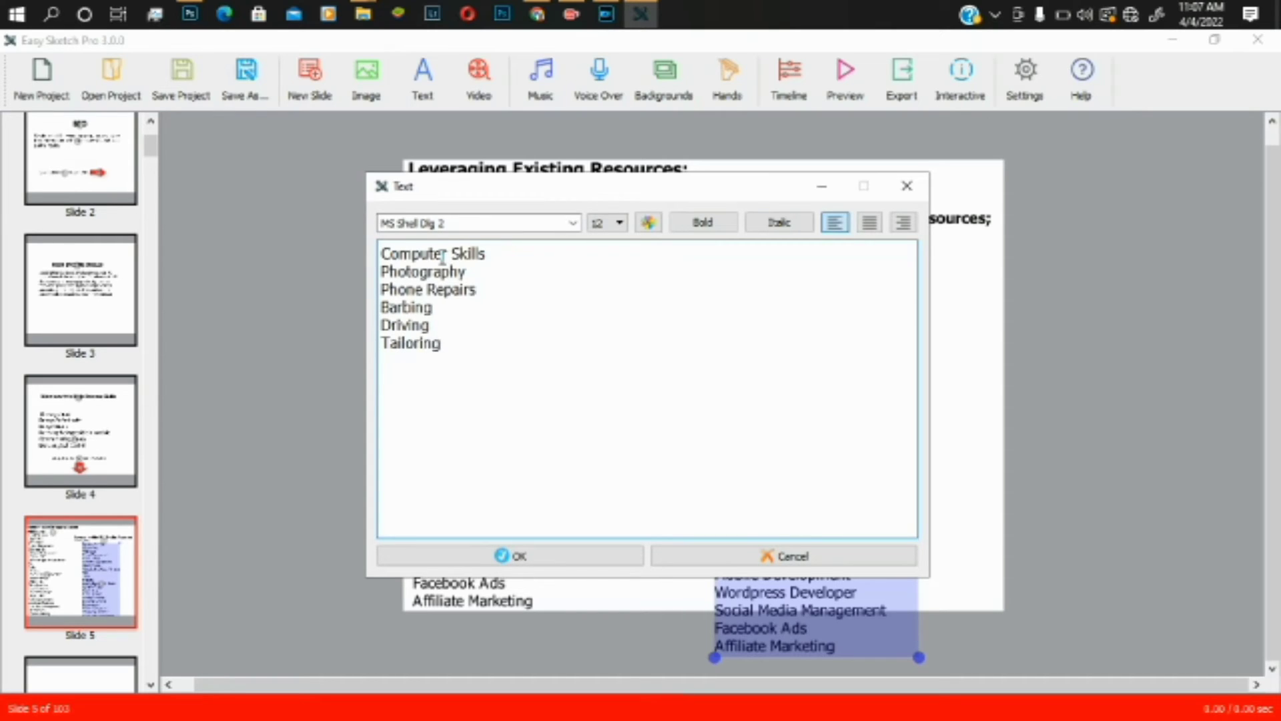
{"action": "key", "text": "Return"}
- Add Plumbering, Carpentary, Hairstyling, Electician Skill, Welding and Interior Design, then apply the list
{"action": "type", "text": "Plumbering"}
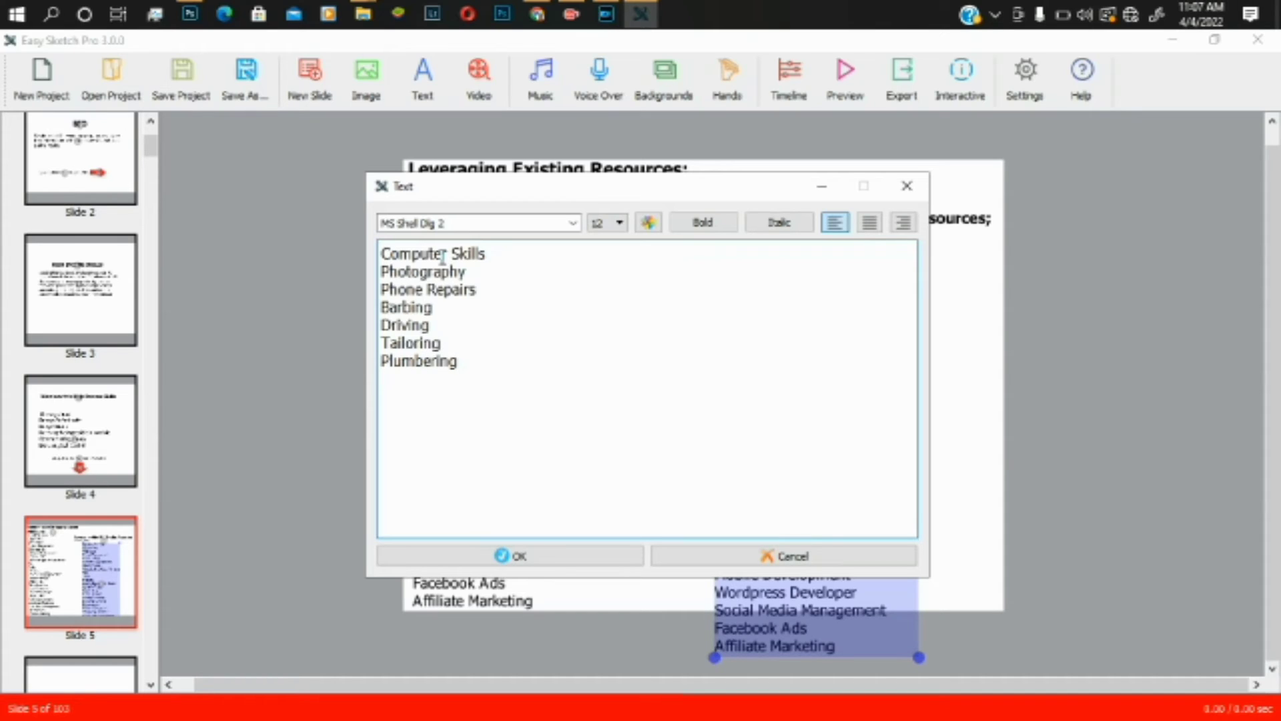
{"action": "key", "text": "Return"}
{"action": "type", "text": "Carpentary"}
{"action": "key", "text": "Return"}
{"action": "type", "text": "Har"}
{"action": "key", "text": "BackSpace"}
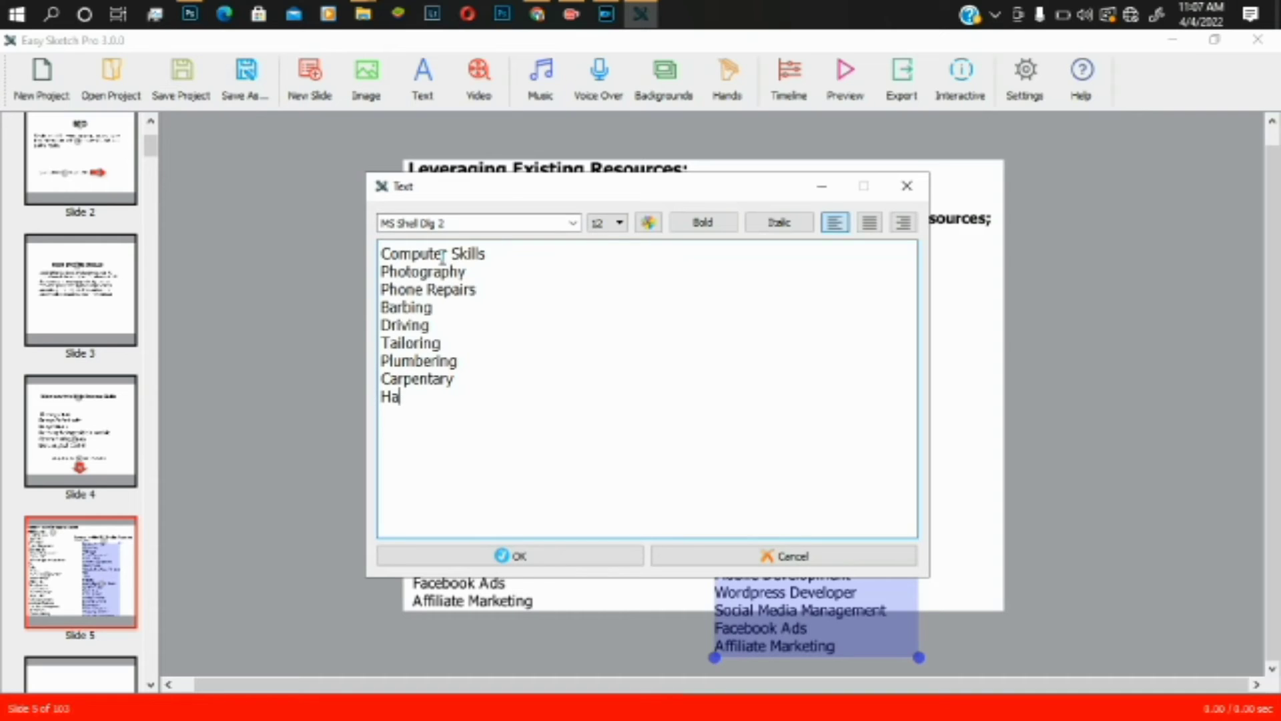
{"action": "type", "text": "ir"}
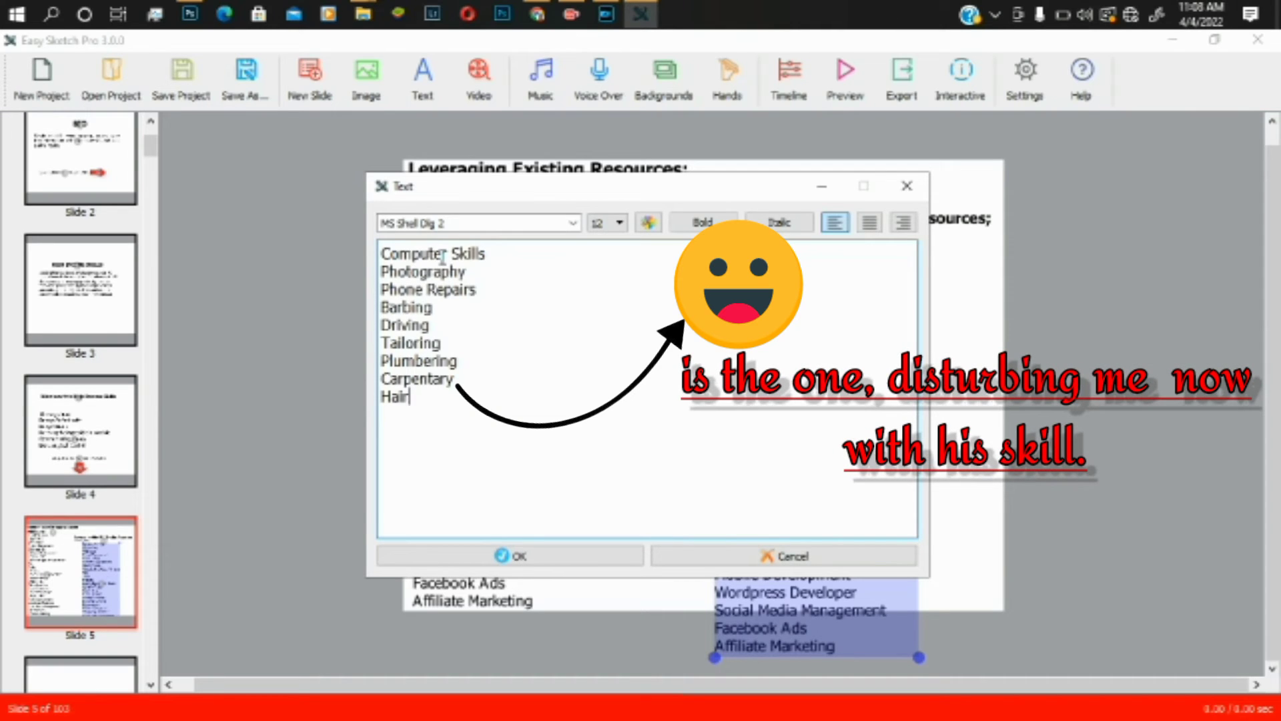
{"action": "type", "text": "styling"}
{"action": "key", "text": "Return"}
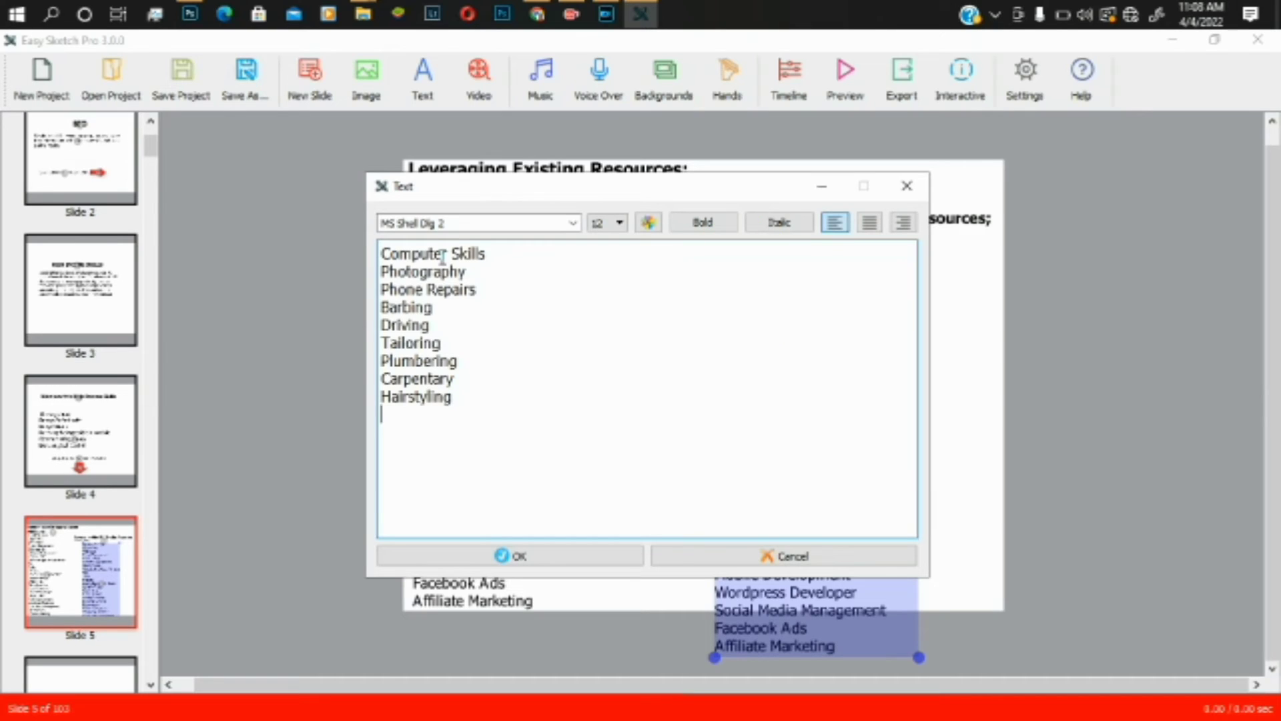
{"action": "type", "text": "Electician Skill"}
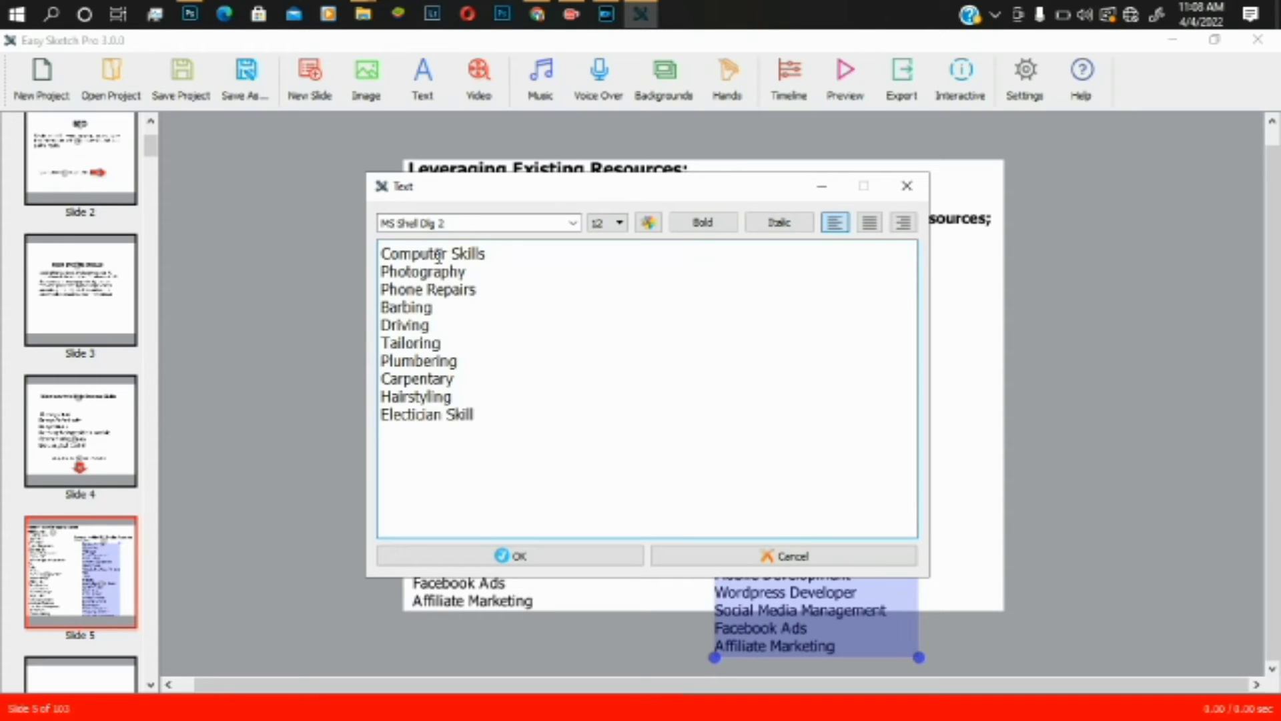
{"action": "key", "text": "Return"}
{"action": "type", "text": "Wel"}
{"action": "type", "text": "i"}
{"action": "type", "text": "ldi"}
{"action": "type", "text": "ng"}
{"action": "key", "text": "Return"}
{"action": "type", "text": "Singi"}
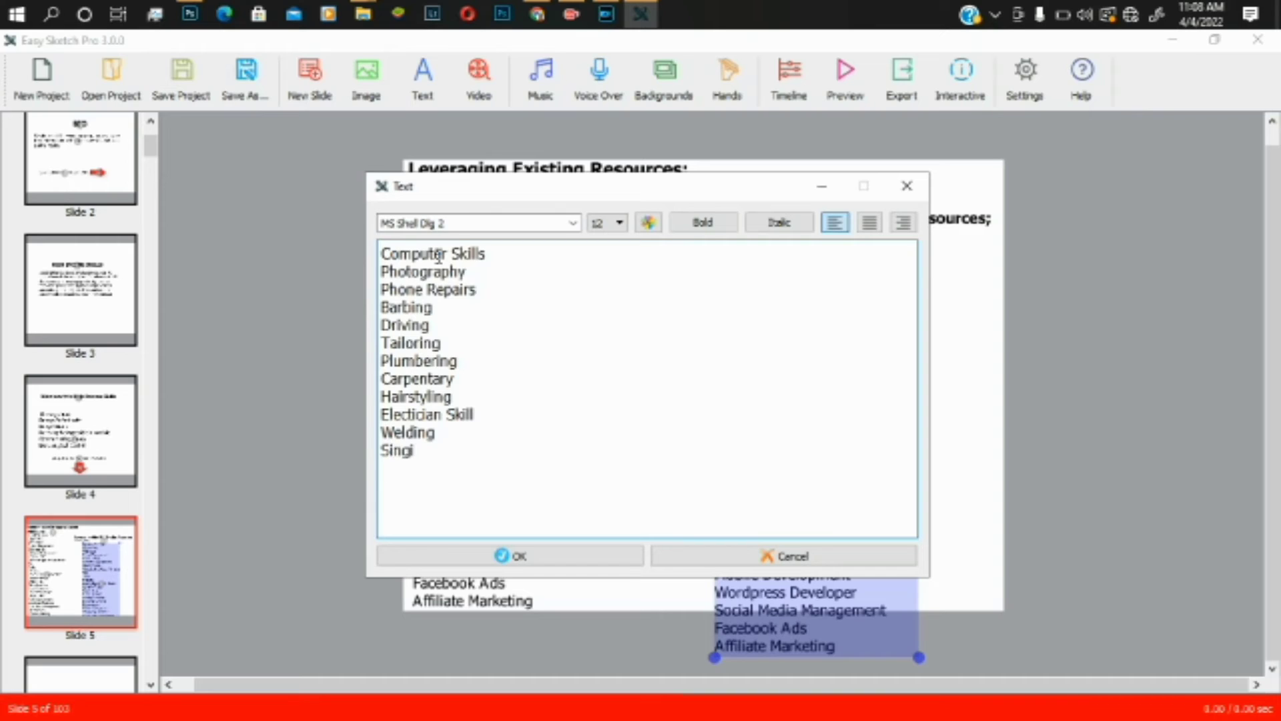
{"action": "key", "text": "BackSpace"}
{"action": "key", "text": "BackSpace"}
{"action": "key", "text": "BackSpace"}
{"action": "key", "text": "BackSpace"}
{"action": "key", "text": "BackSpace"}
{"action": "type", "text": "Interior Design"}
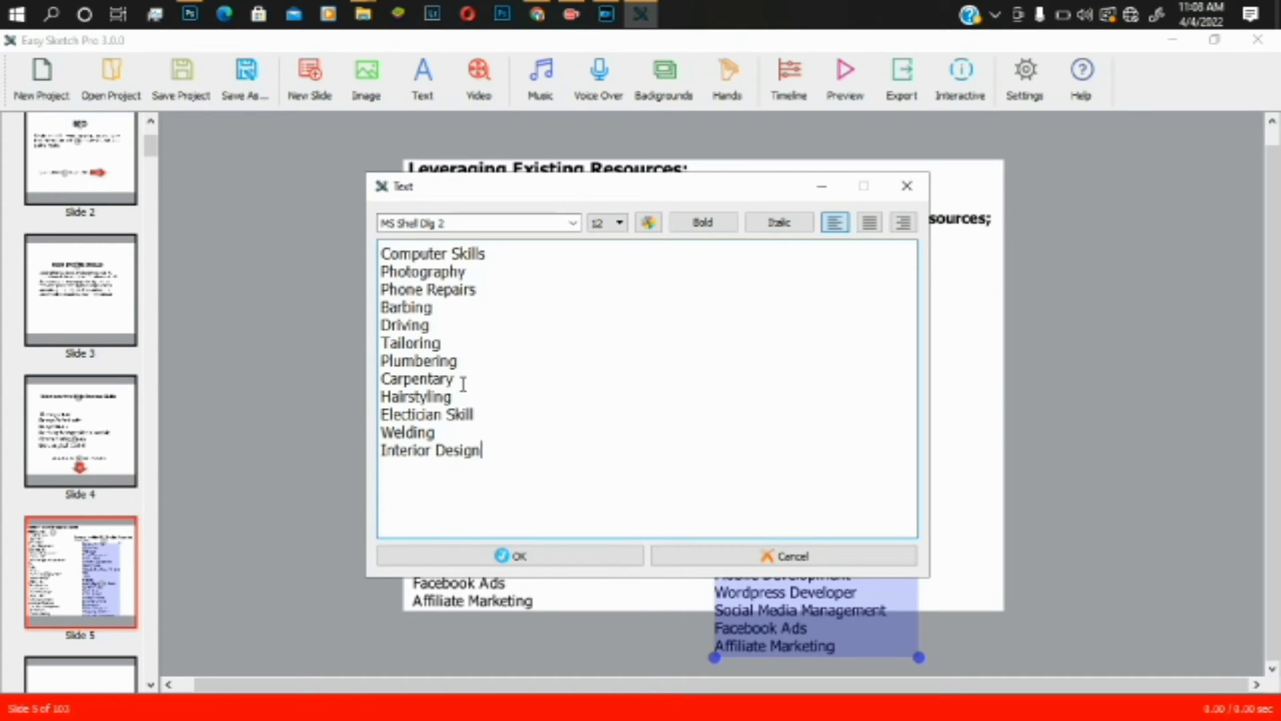
{"action": "left_click", "coordinate": [521, 557]}
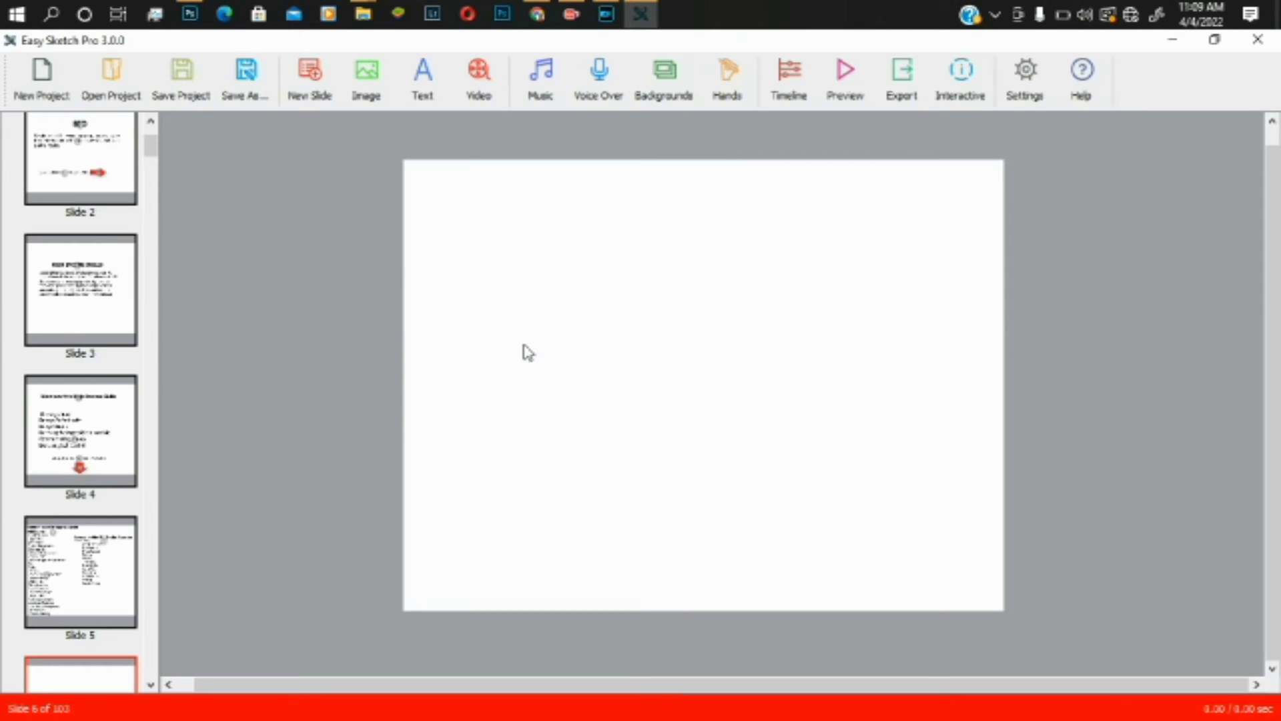
- Start a new text block on slide 6 with the Text toolbar button
{"action": "mouse_move", "coordinate": [363, 14]}
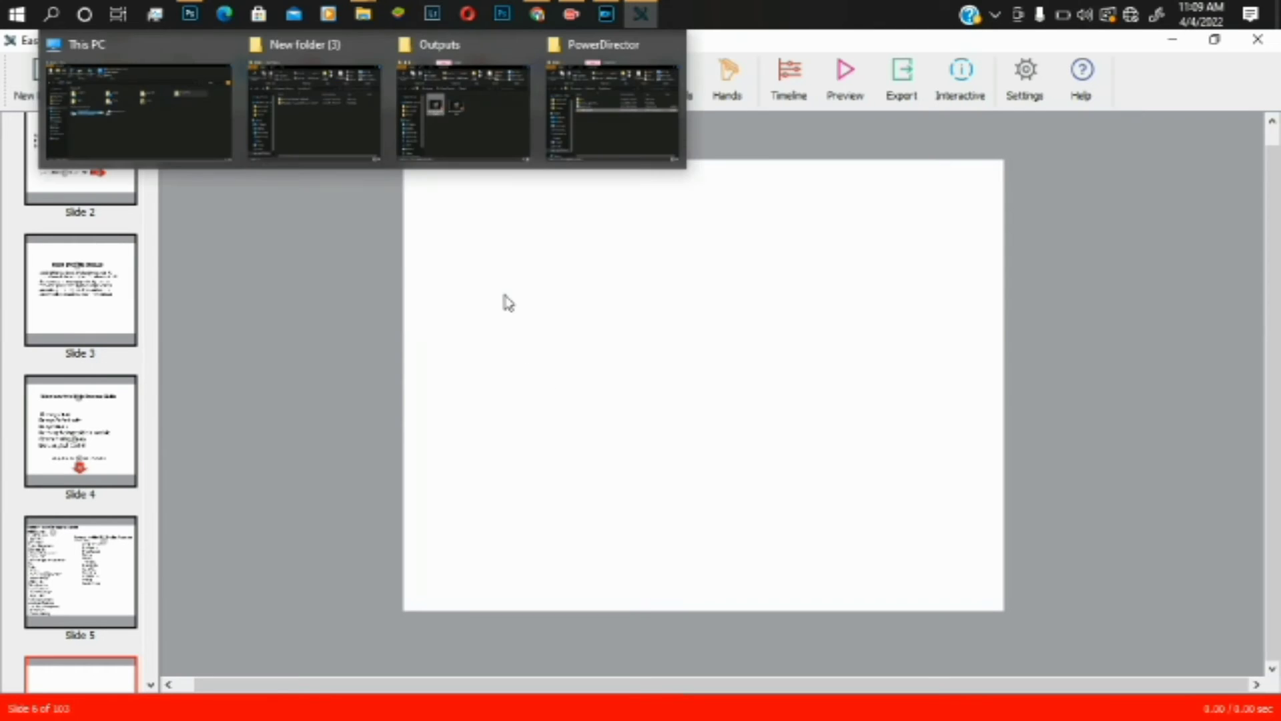
{"action": "left_click", "coordinate": [421, 99]}
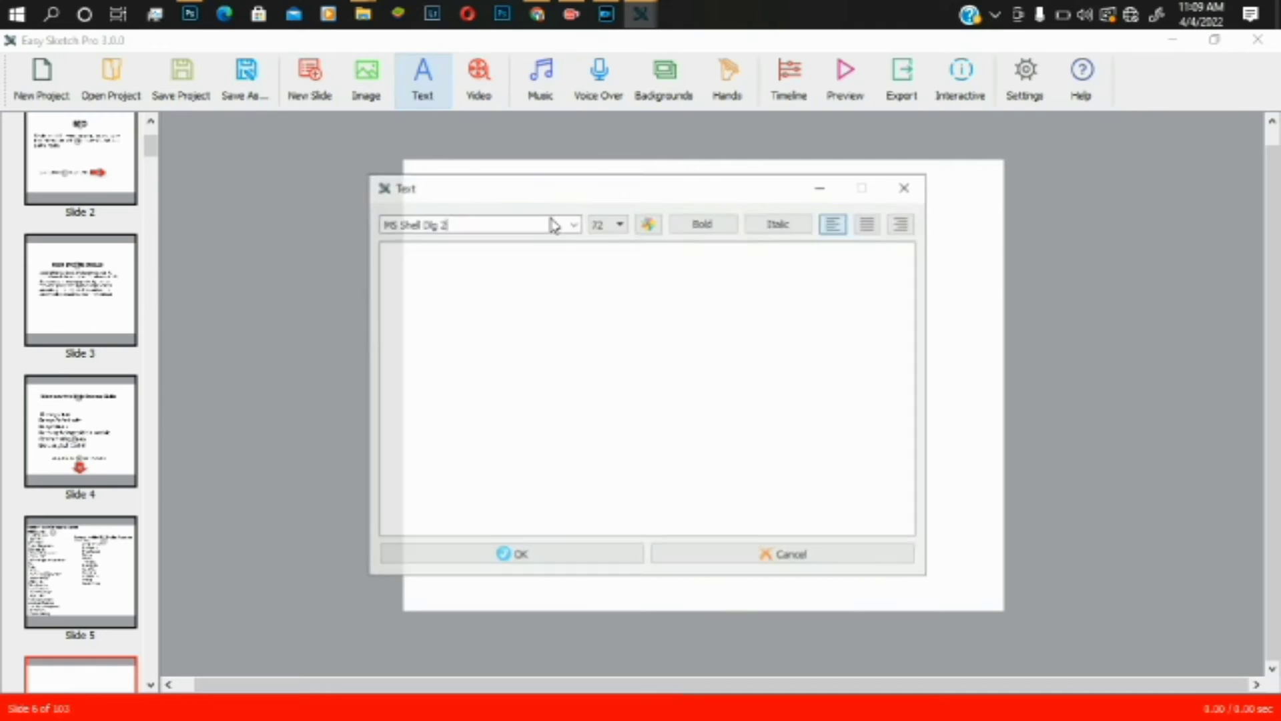
- Type 'Reasons why you need High Income Skills' at size 16, make it bold, and place it
{"action": "type", "text": "RE"}
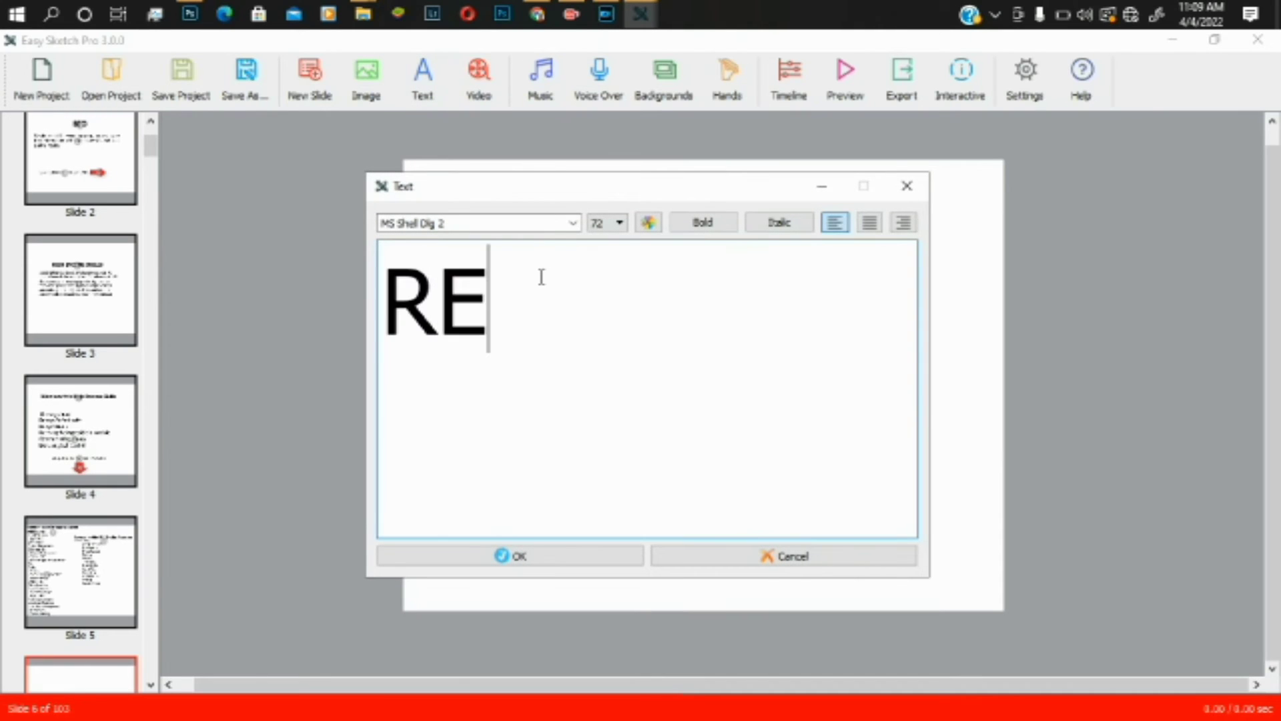
{"action": "left_click", "coordinate": [619, 223]}
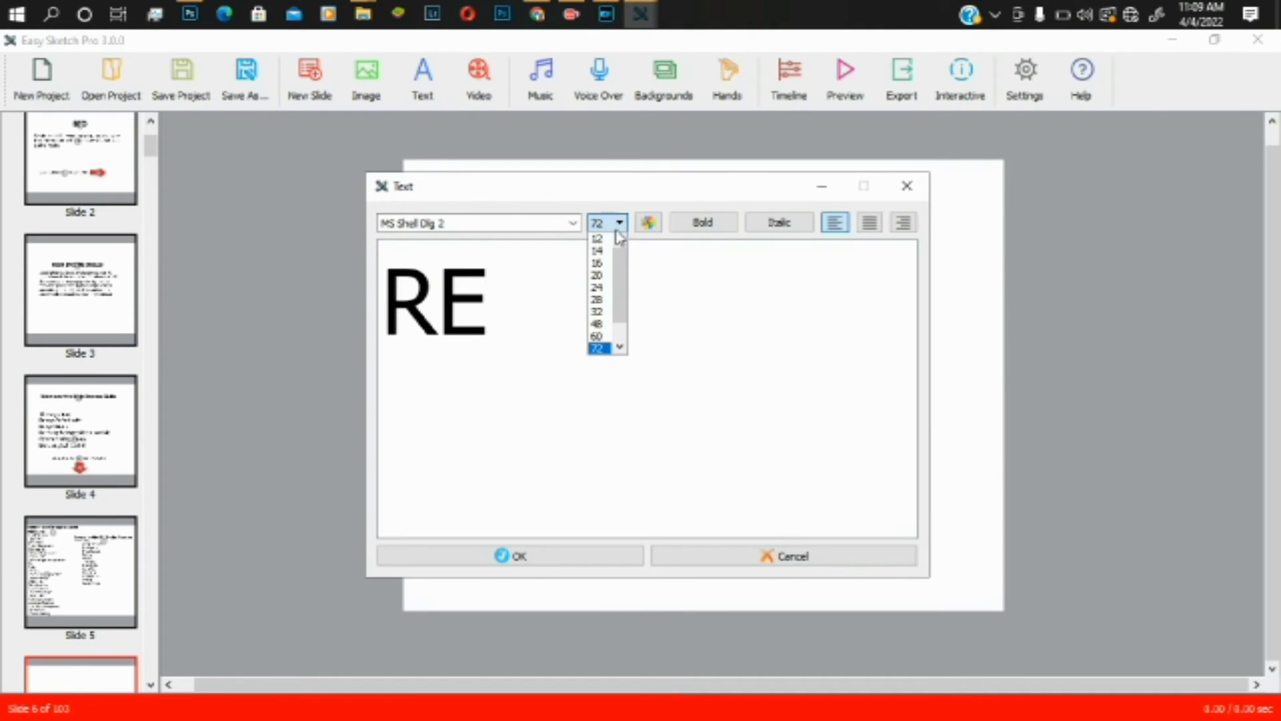
{"action": "scroll", "coordinate": [607, 280], "scroll_direction": "up", "scroll_amount": 2}
{"action": "left_click", "coordinate": [605, 263]}
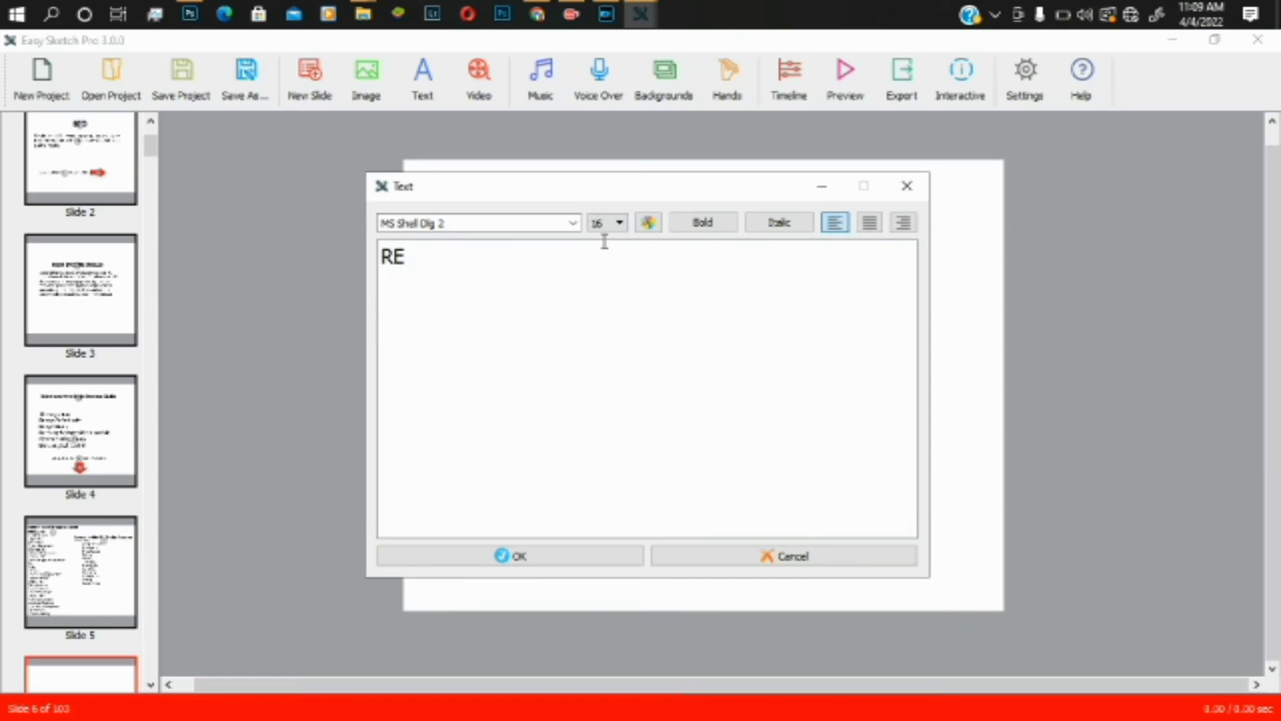
{"action": "left_click", "coordinate": [435, 267]}
{"action": "key", "text": "BackSpace"}
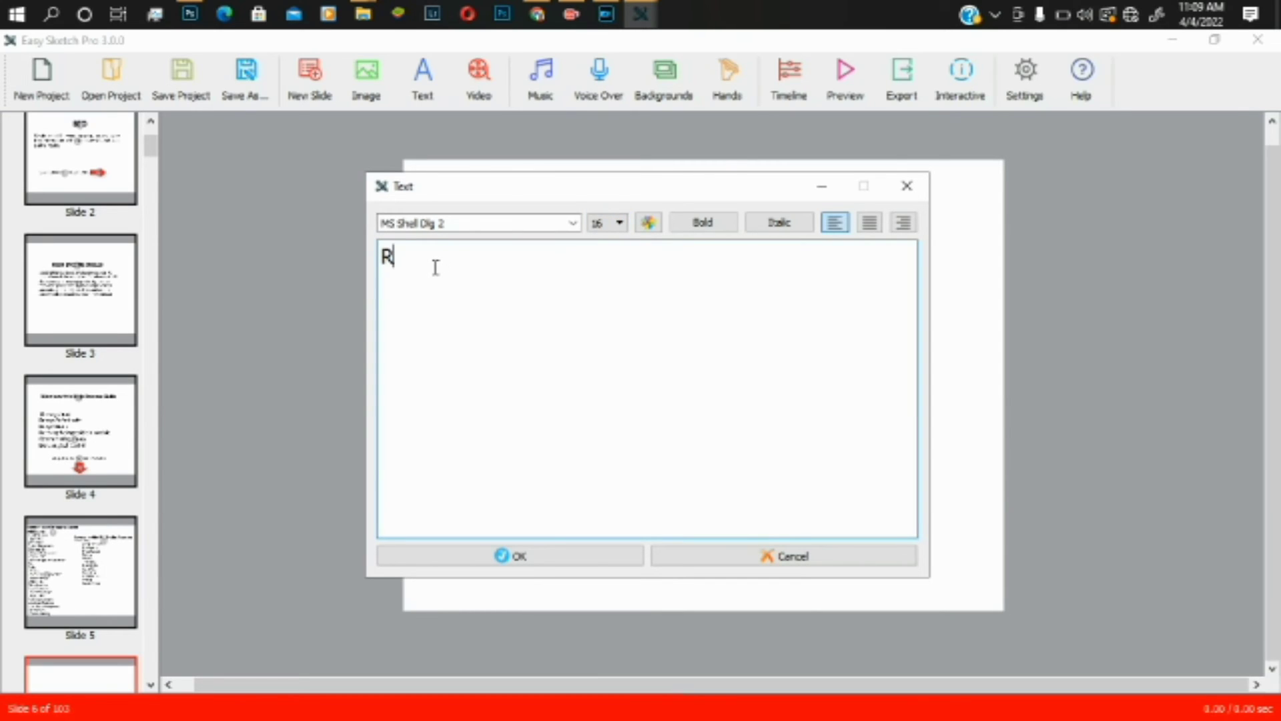
{"action": "type", "text": "easons why you need"}
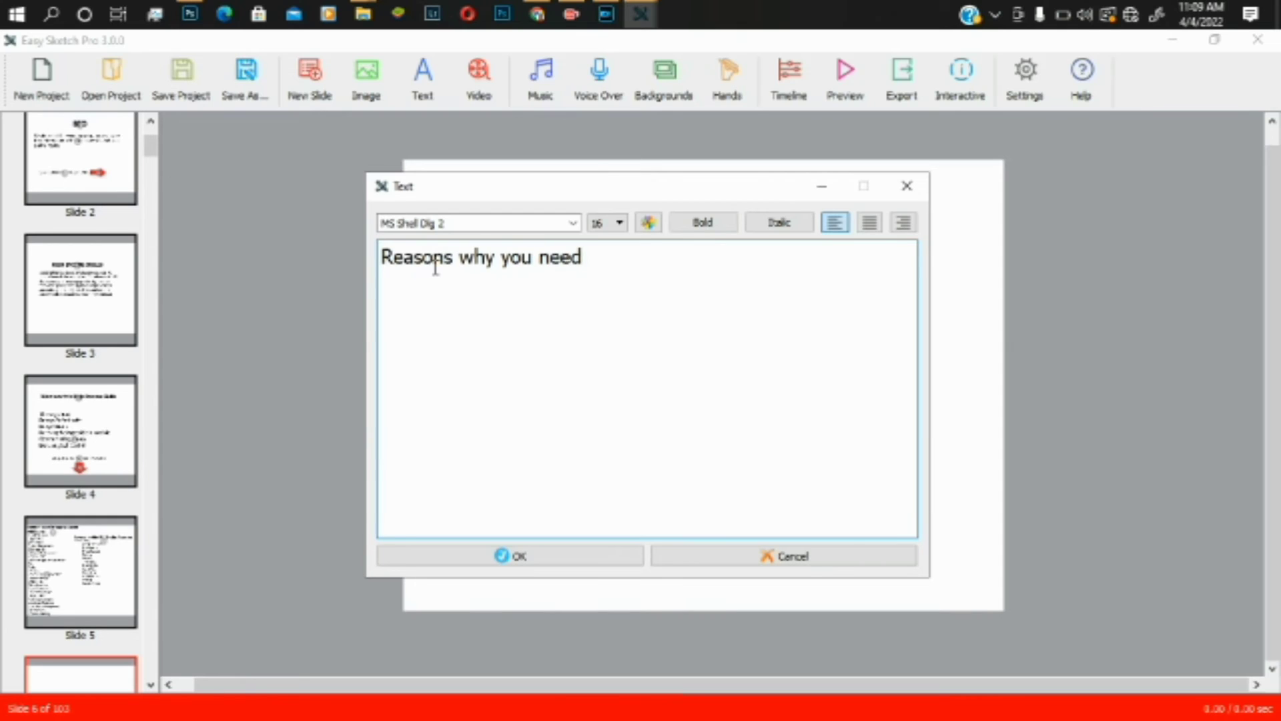
{"action": "type", "text": " High Incom"}
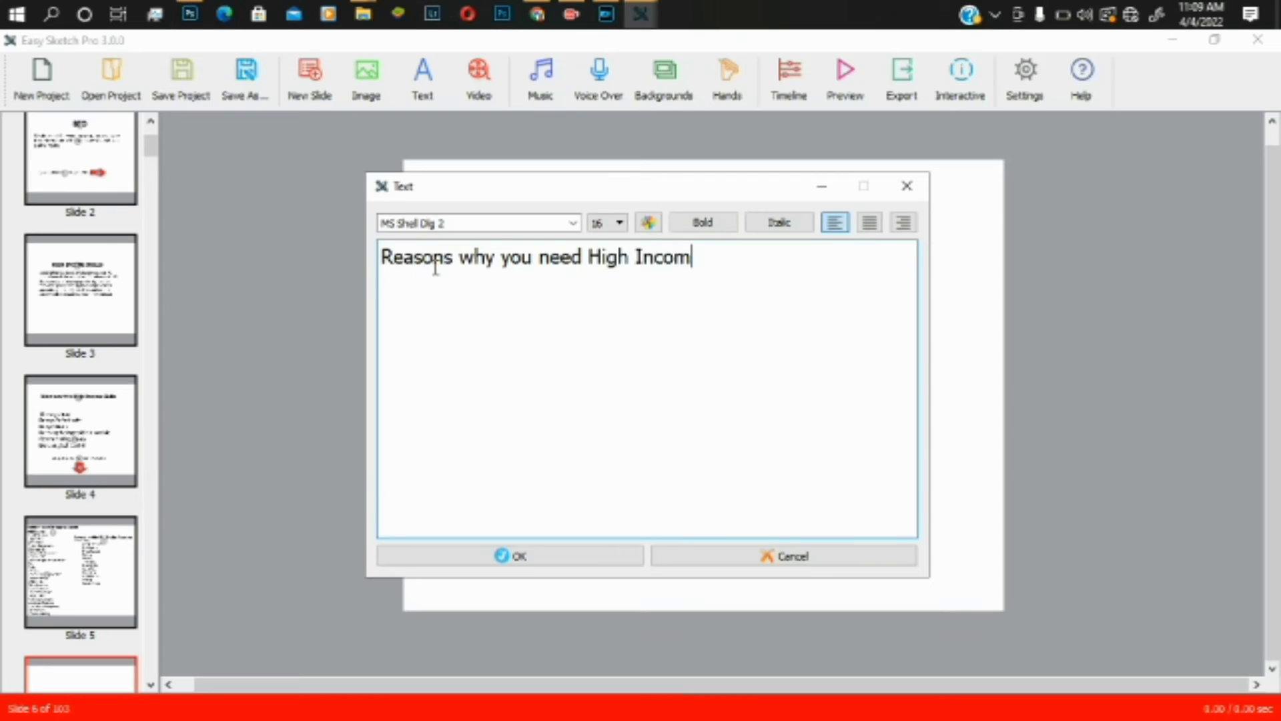
{"action": "type", "text": "e Skills"}
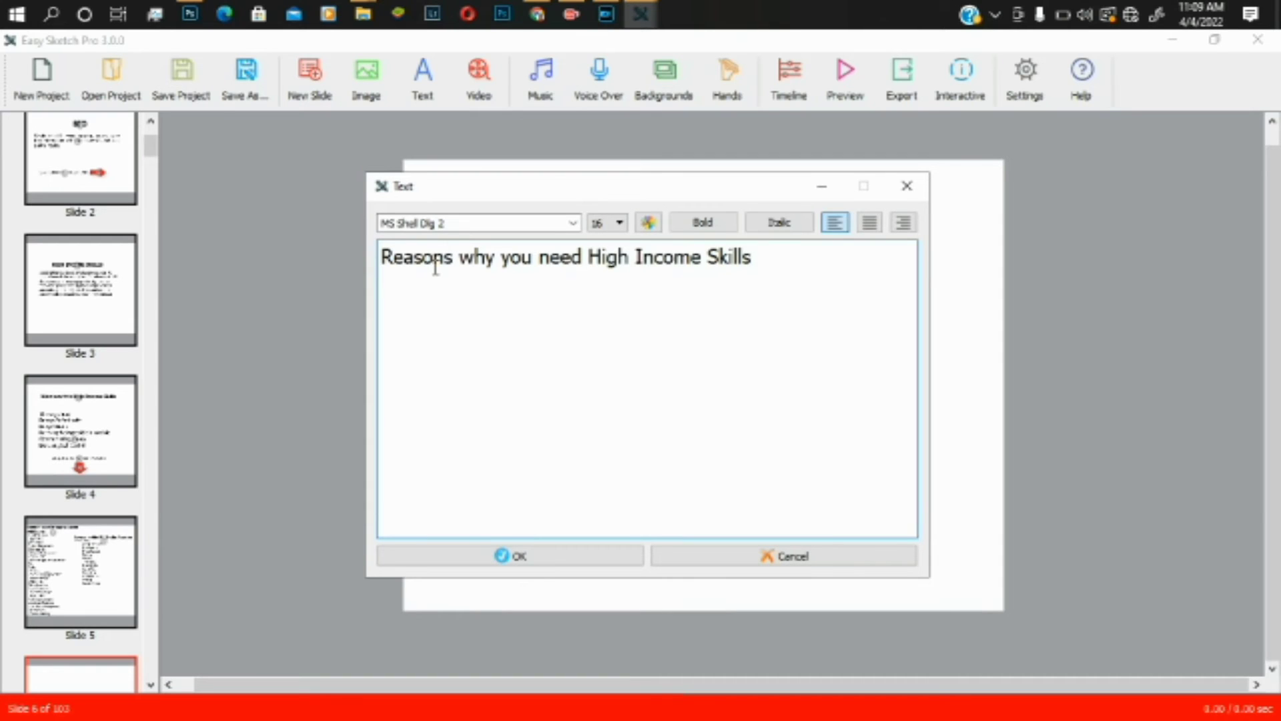
{"action": "key", "text": "Return"}
{"action": "left_click", "coordinate": [717, 226]}
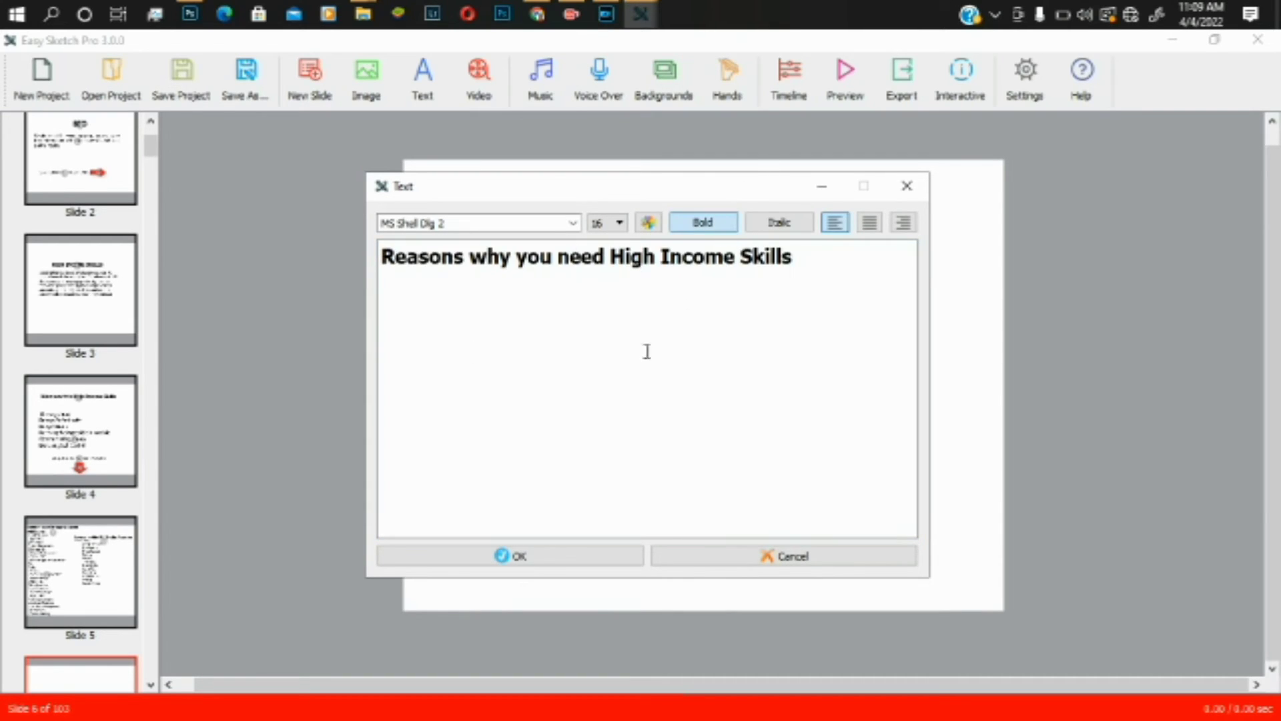
{"action": "left_click", "coordinate": [560, 558]}
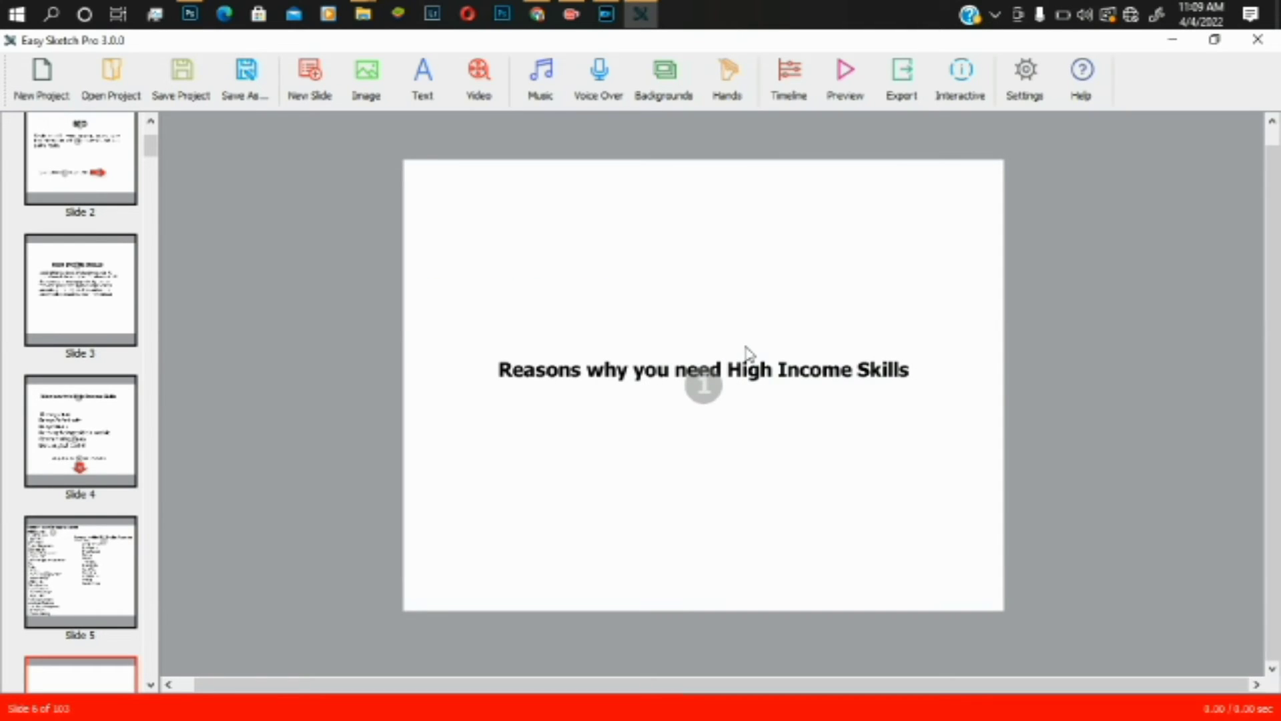
- Drag the bold heading to the top of slide 6 and drop a duplicate just below it
{"action": "left_click_drag", "start_coordinate": [754, 377], "coordinate": [732, 217]}
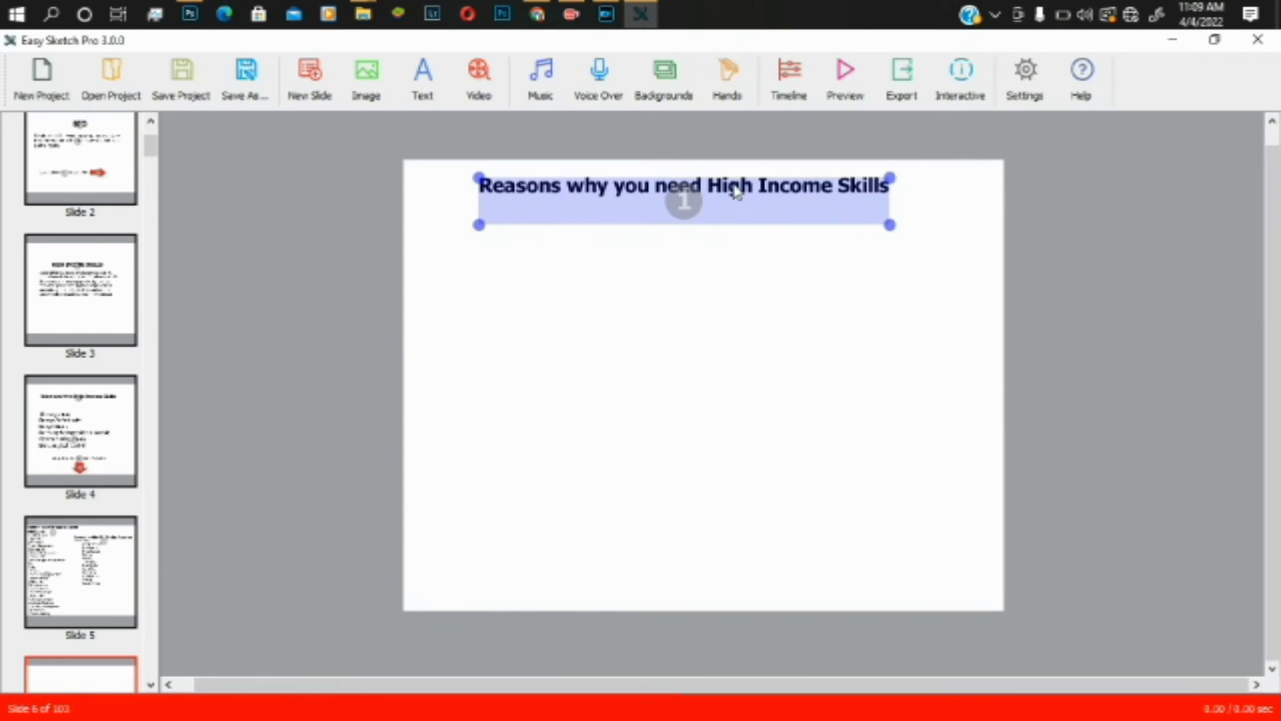
{"action": "left_click_drag", "start_coordinate": [736, 192], "coordinate": [739, 204]}
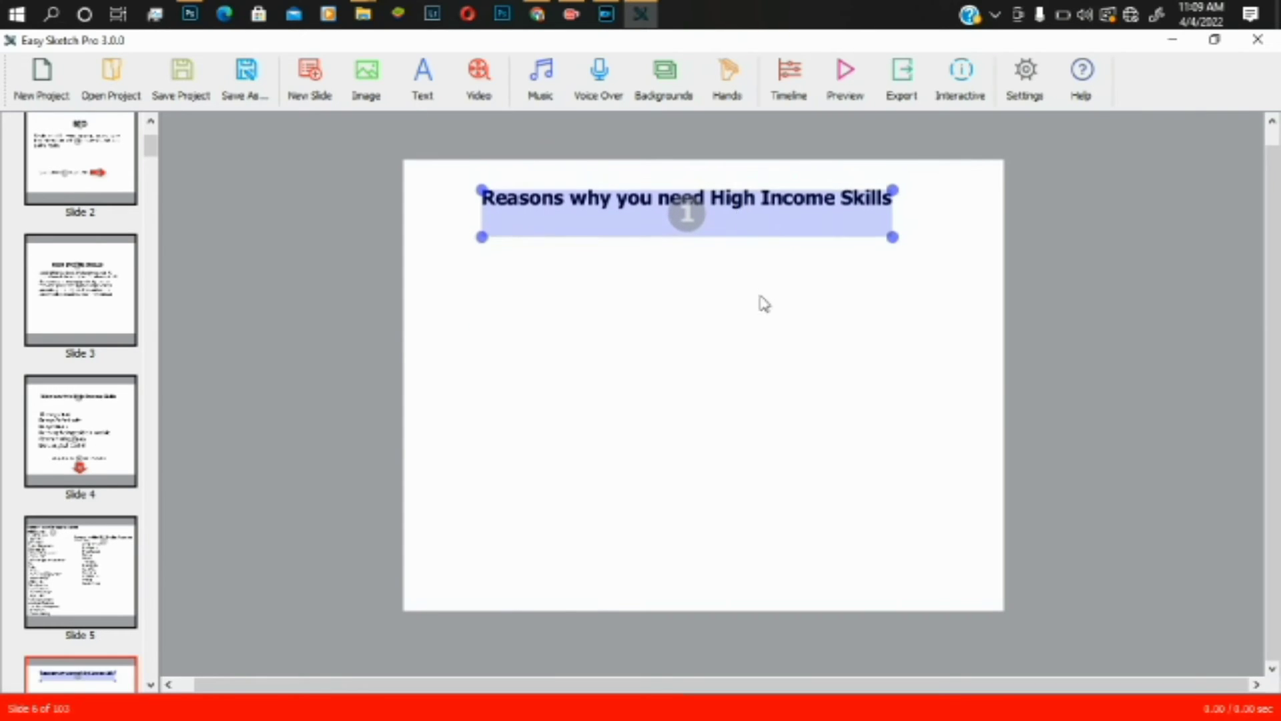
{"action": "left_click", "coordinate": [760, 323]}
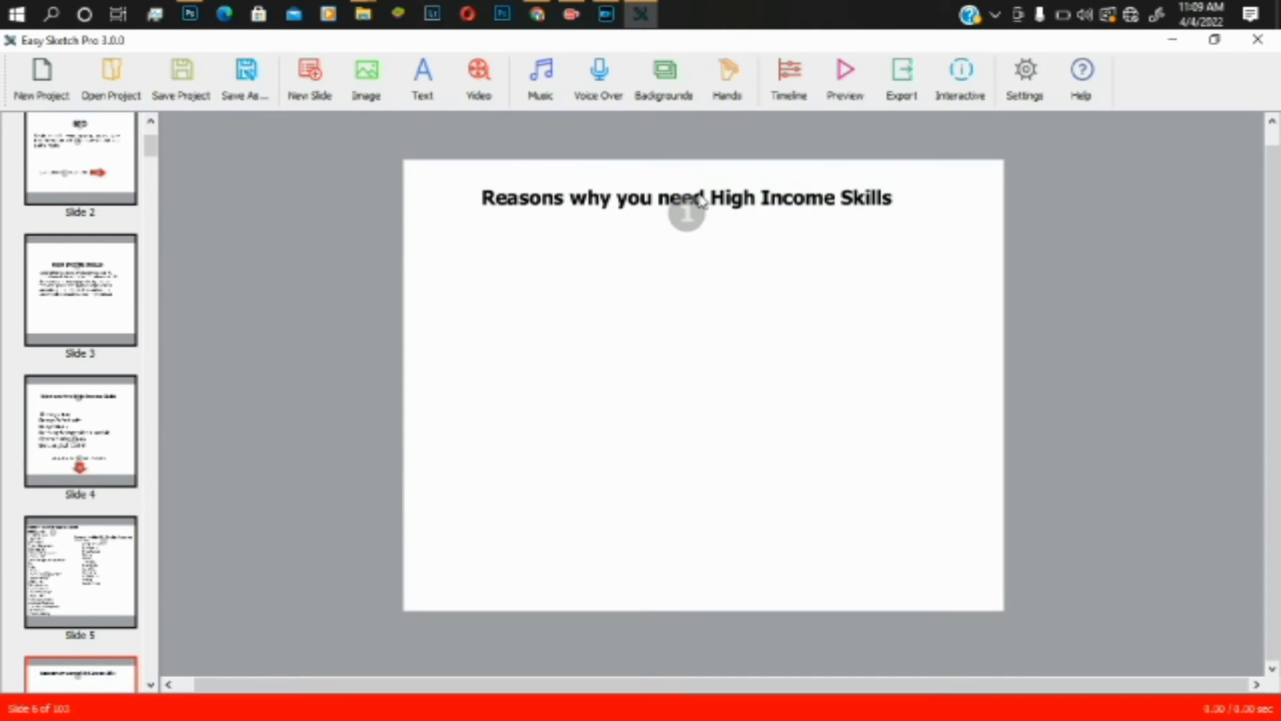
{"action": "left_click", "coordinate": [700, 204]}
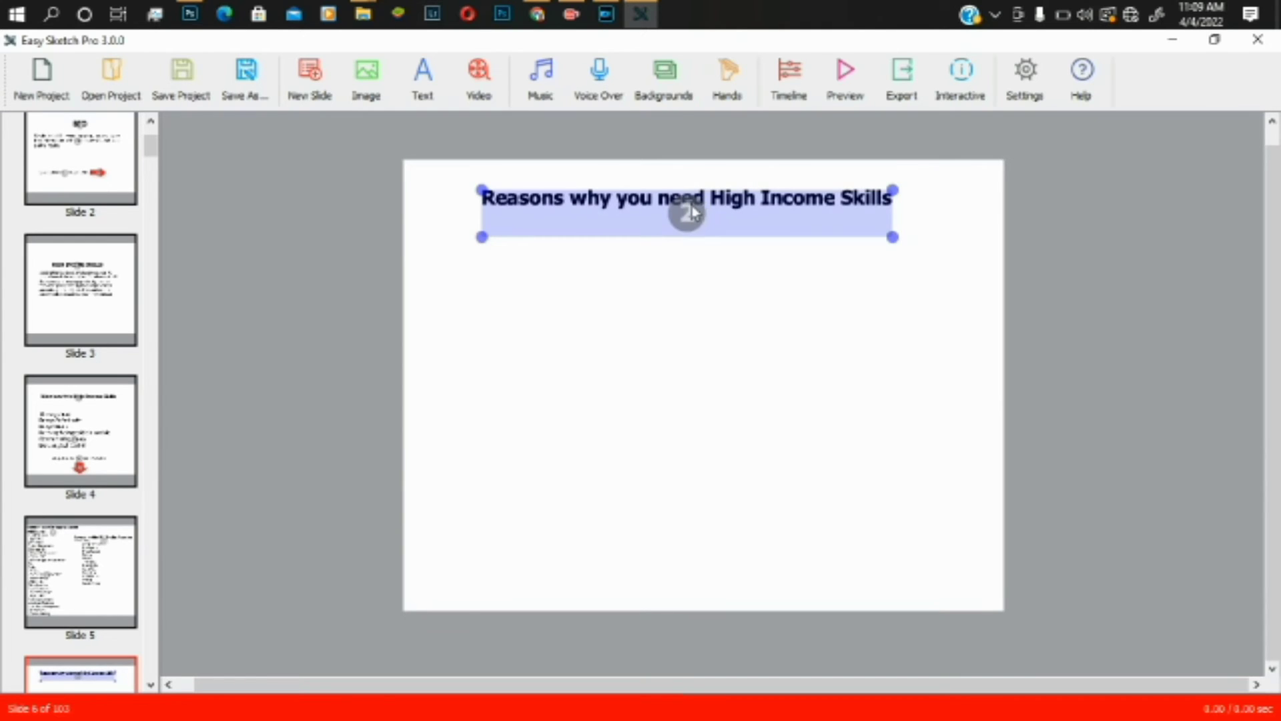
{"action": "left_click_drag", "start_coordinate": [694, 207], "coordinate": [694, 270]}
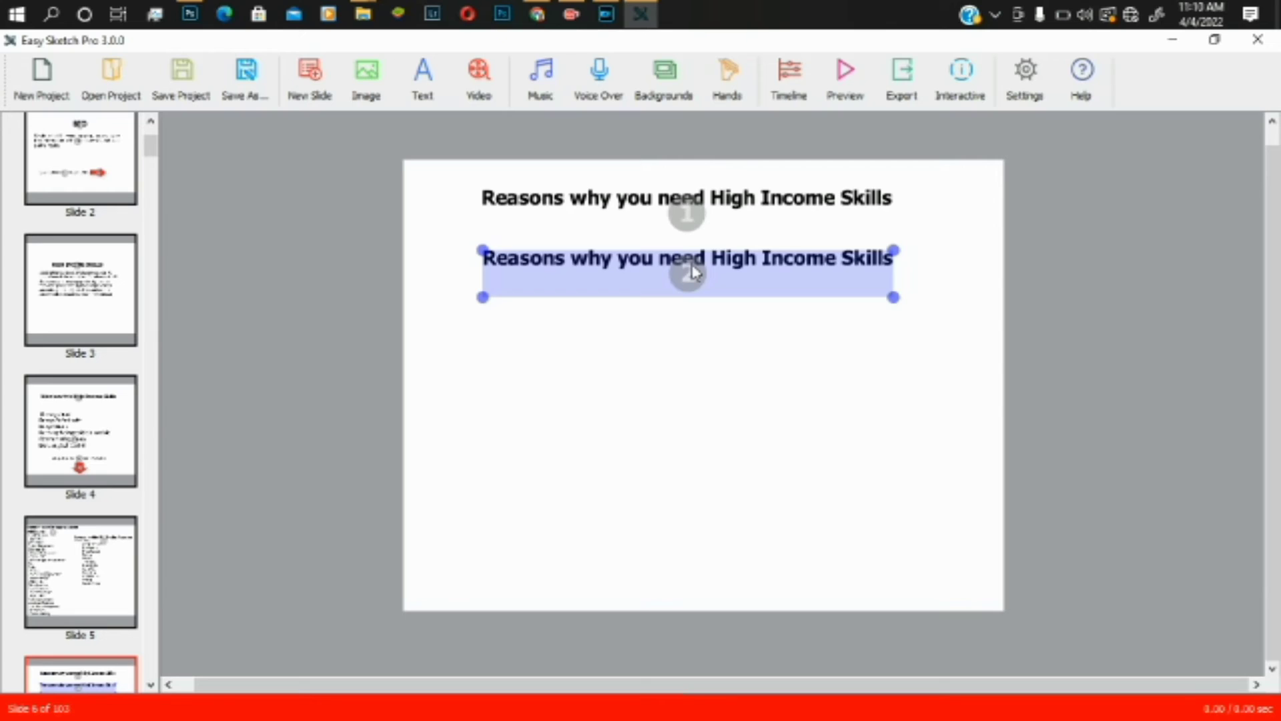
{"action": "right_click", "coordinate": [636, 265]}
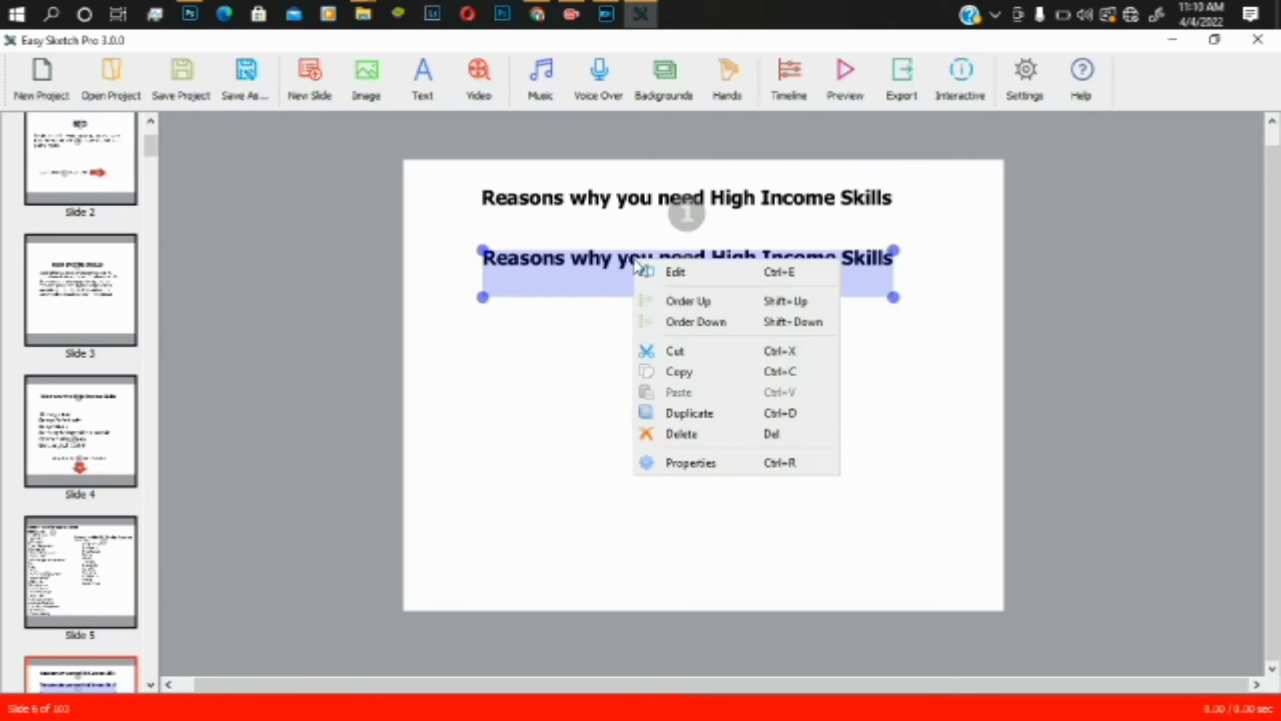
- Replace the copy's text with 'Value' and 'Generate Serious Side Income' in regular weight
{"action": "left_click", "coordinate": [668, 272]}
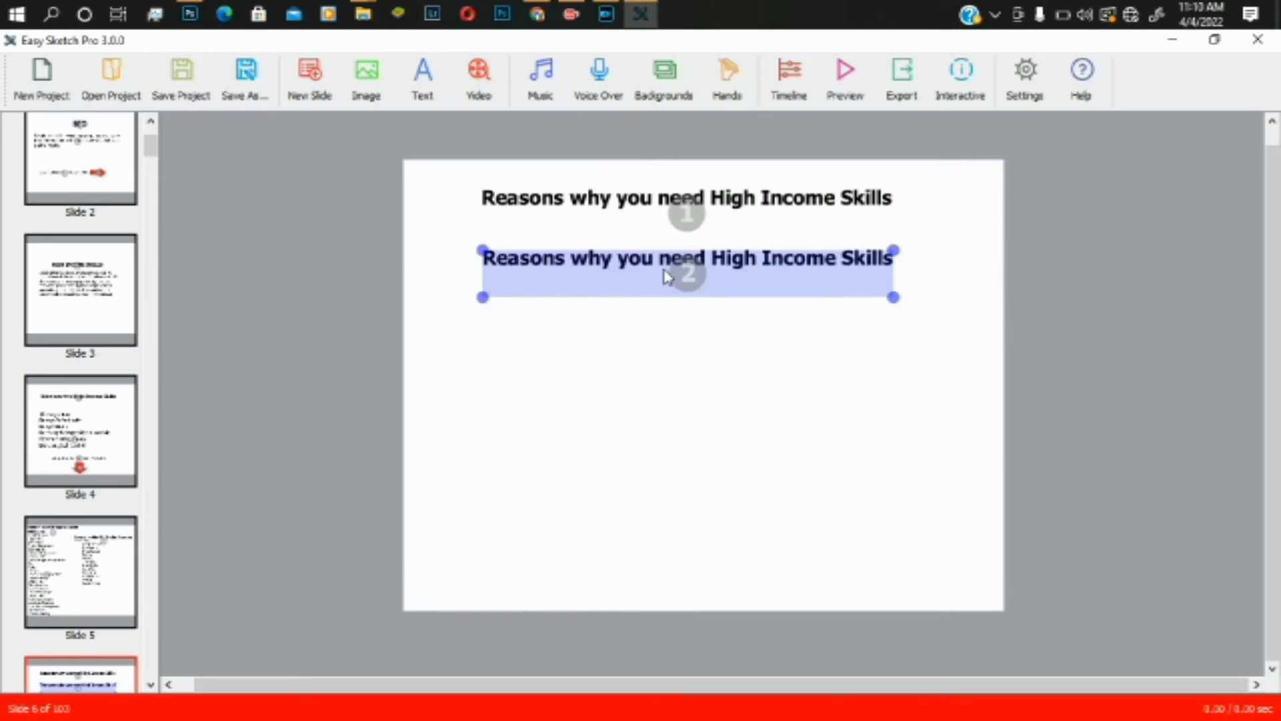
{"action": "left_click", "coordinate": [806, 252]}
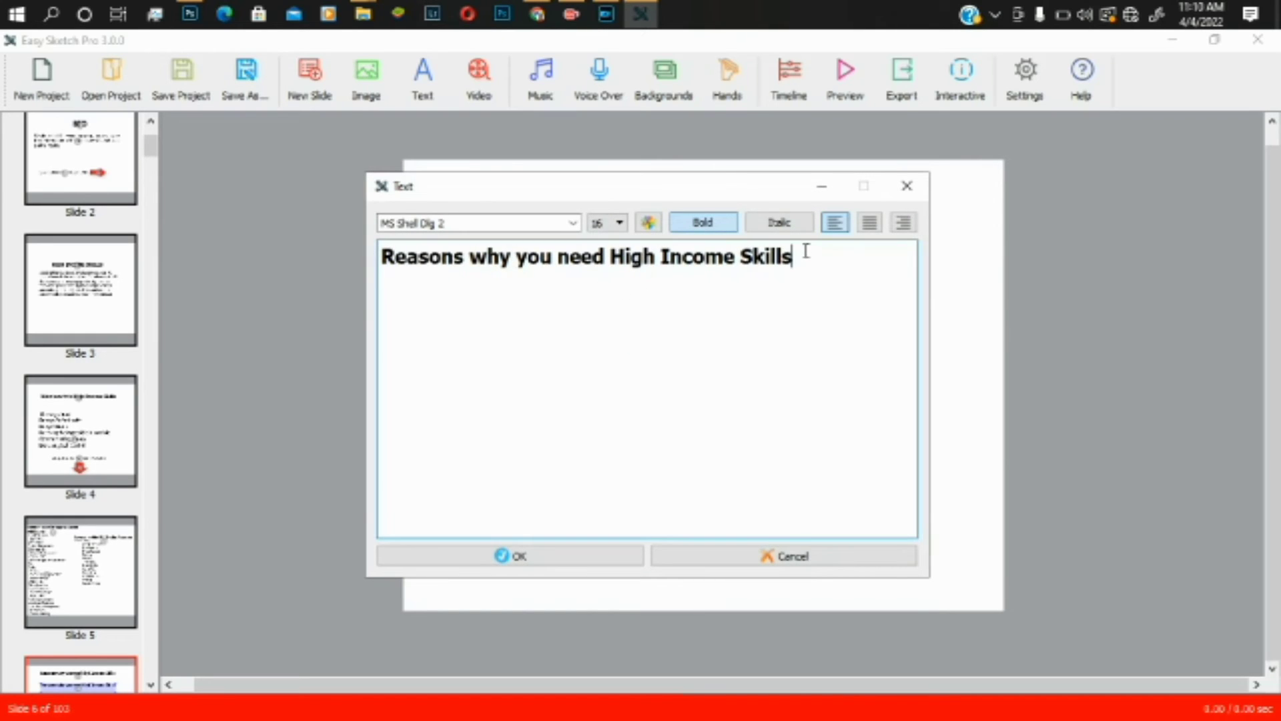
{"action": "key", "text": "ctrl+a"}
{"action": "key", "text": "BackSpace"}
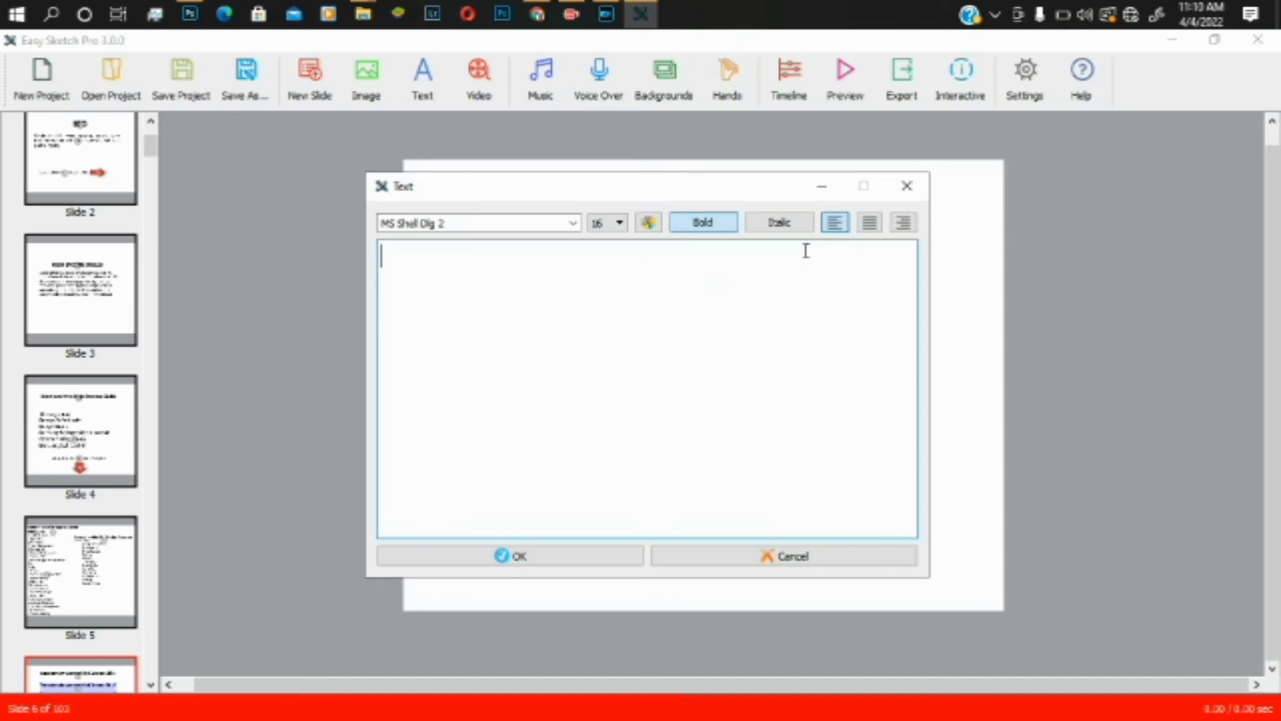
{"action": "type", "text": "Value"}
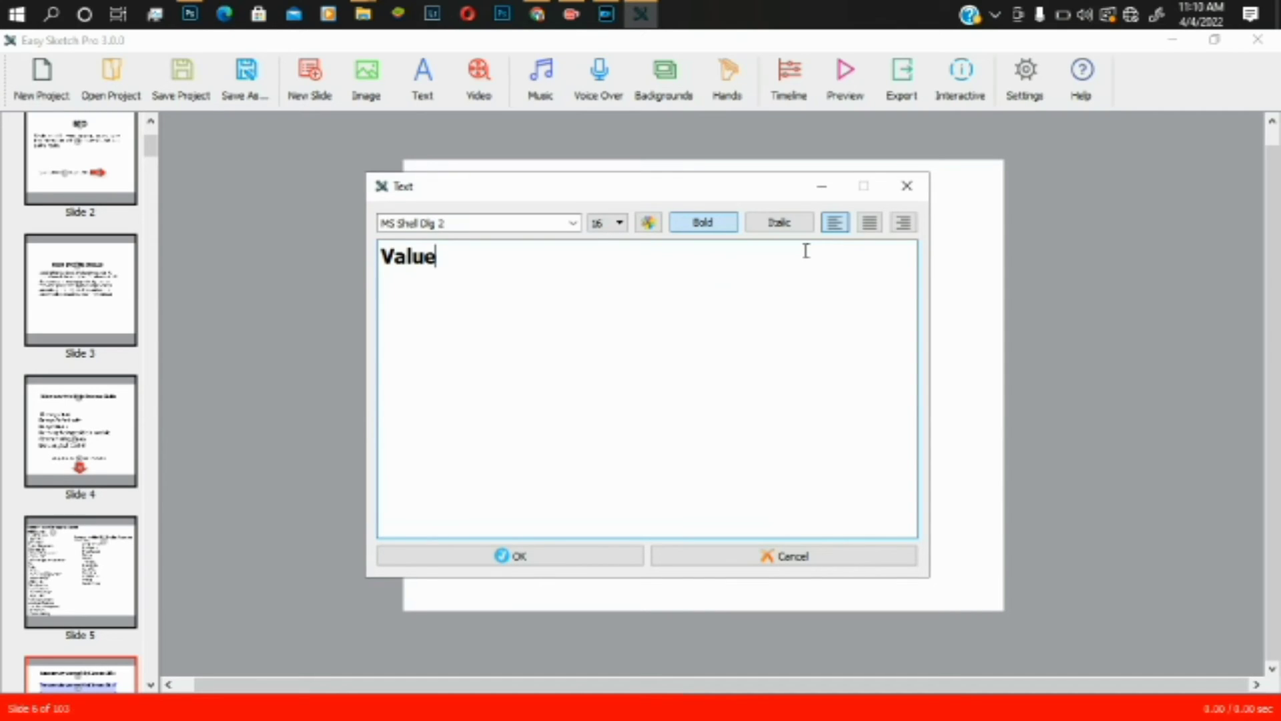
{"action": "left_click", "coordinate": [707, 230]}
{"action": "left_click", "coordinate": [483, 270]}
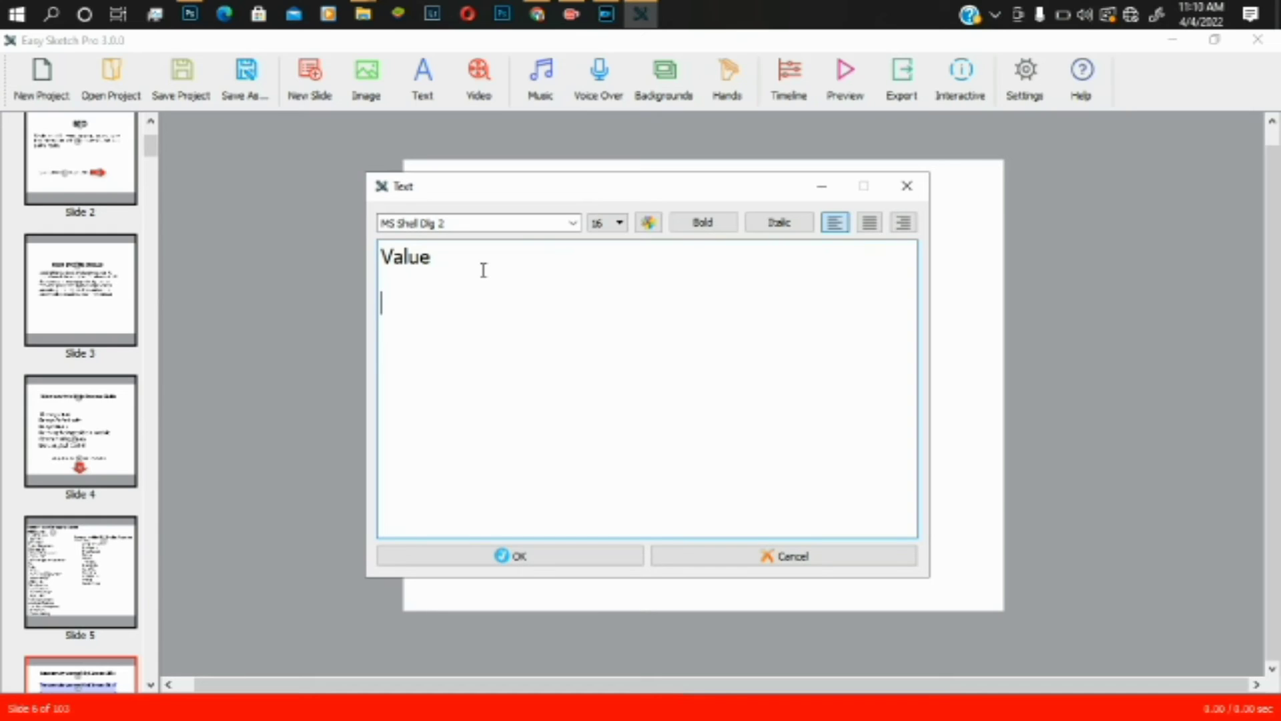
{"action": "type", "text": "Generate "}
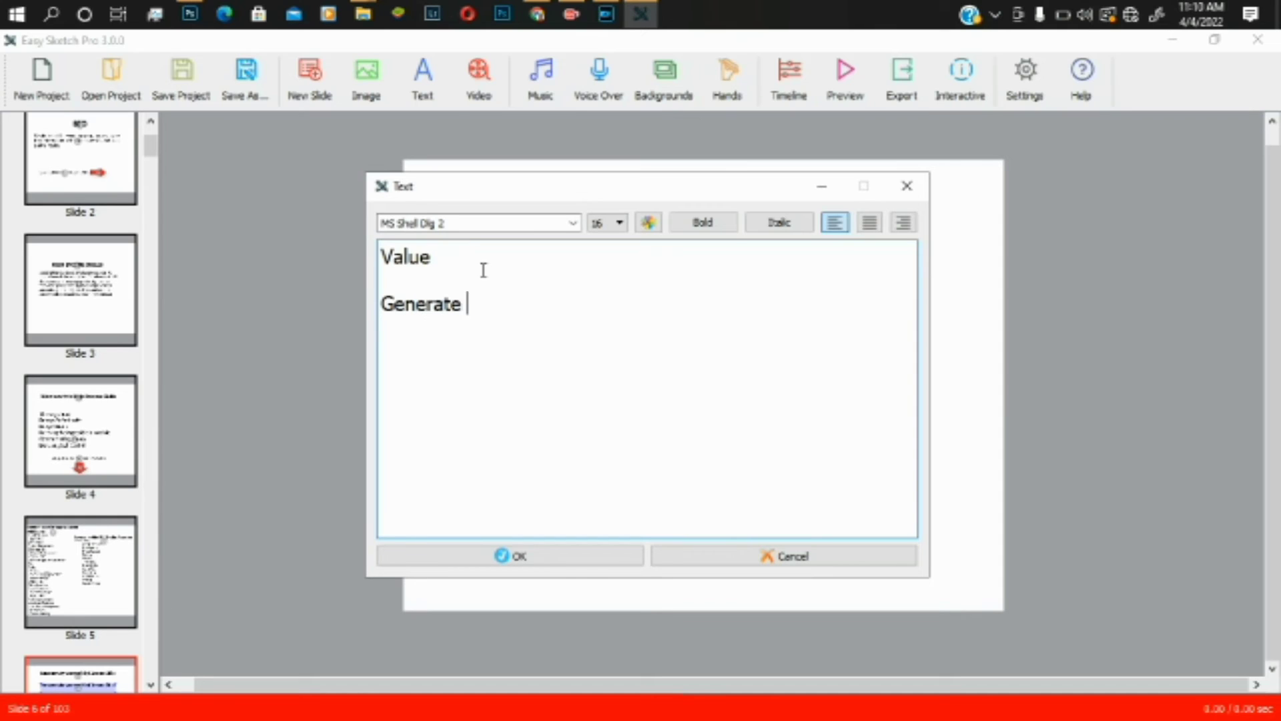
{"action": "type", "text": "Serious Side"}
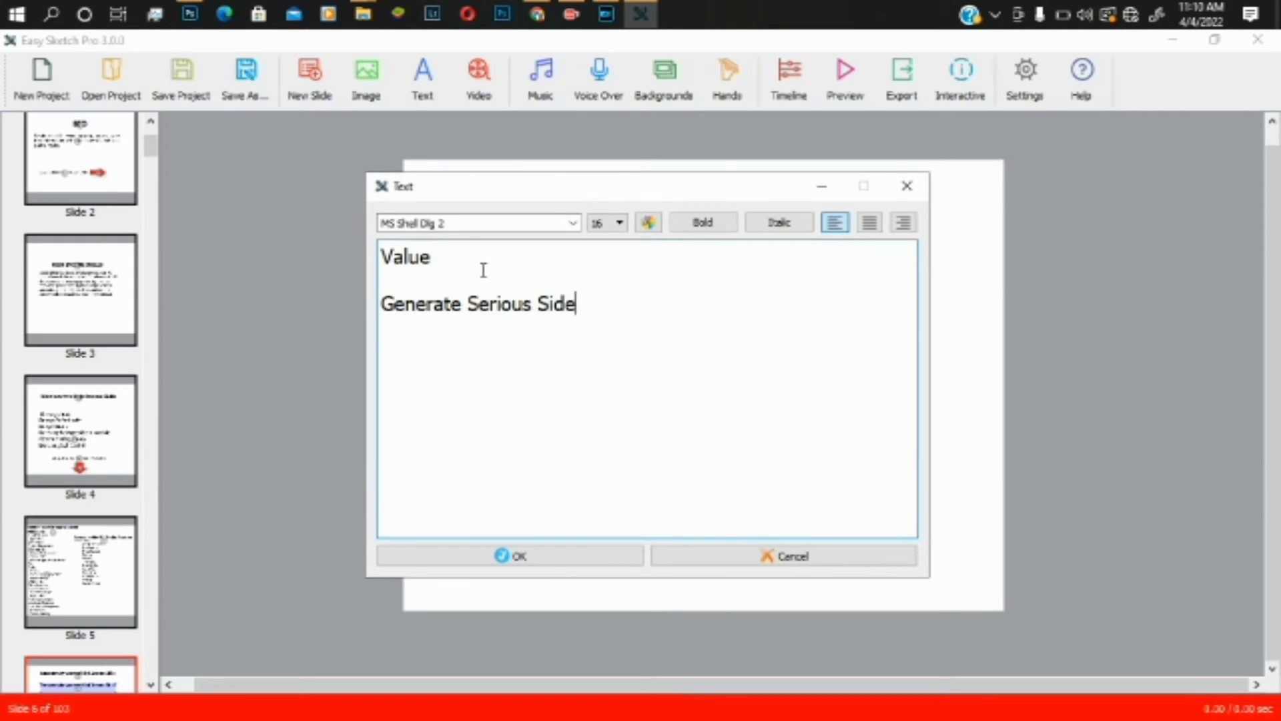
{"action": "type", "text": " Income"}
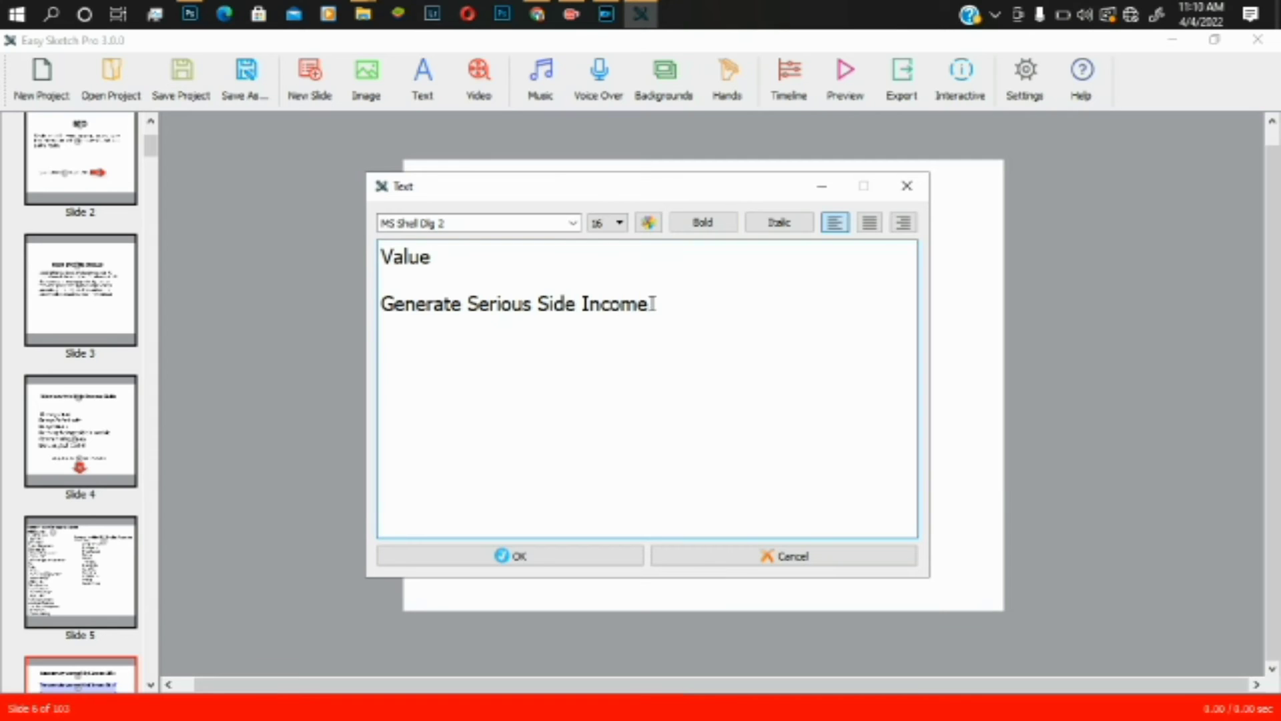
- Briefly bold 'Side Income', revert it, and begin a third reason starting 'Ve'
{"action": "left_click_drag", "start_coordinate": [650, 304], "coordinate": [539, 314]}
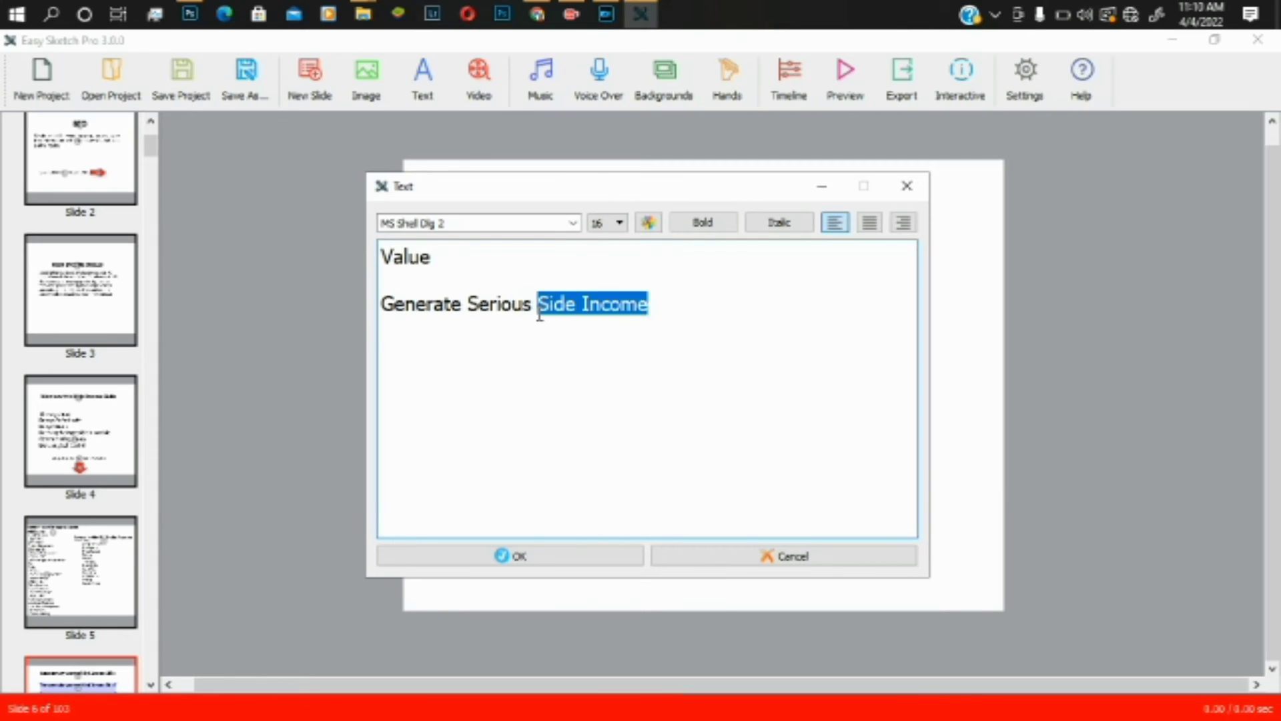
{"action": "left_click", "coordinate": [699, 229]}
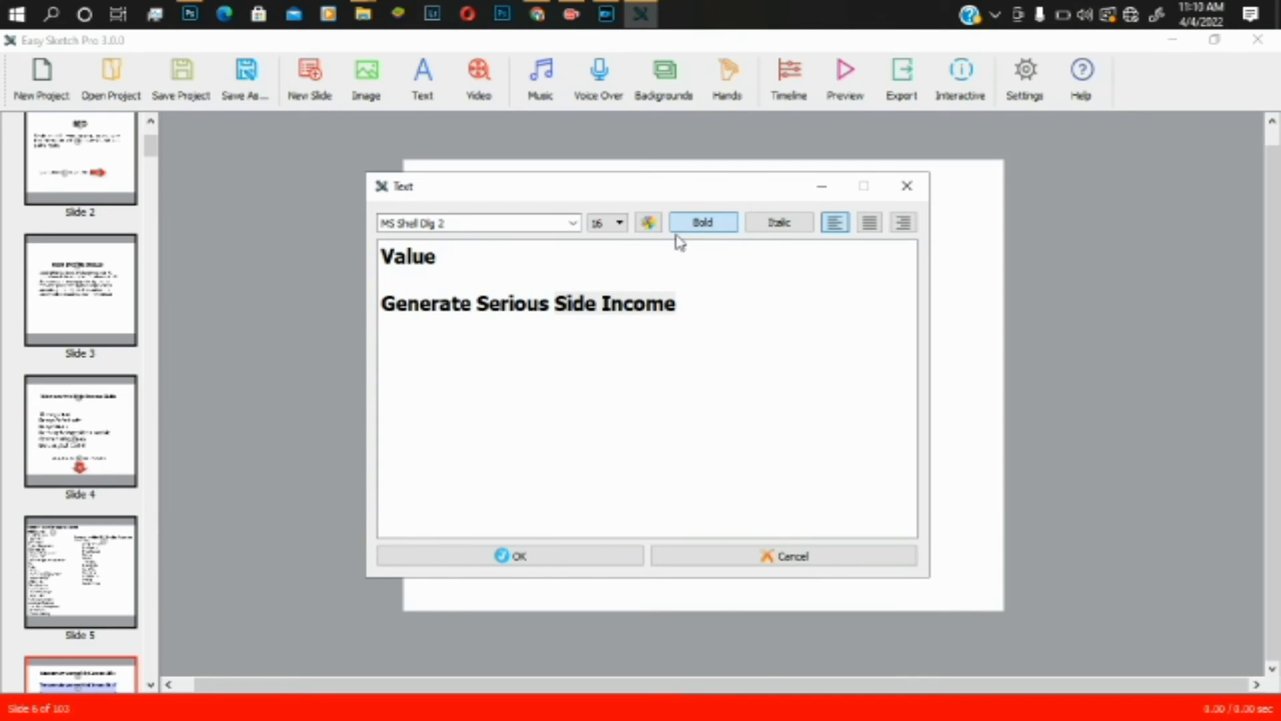
{"action": "left_click", "coordinate": [699, 230]}
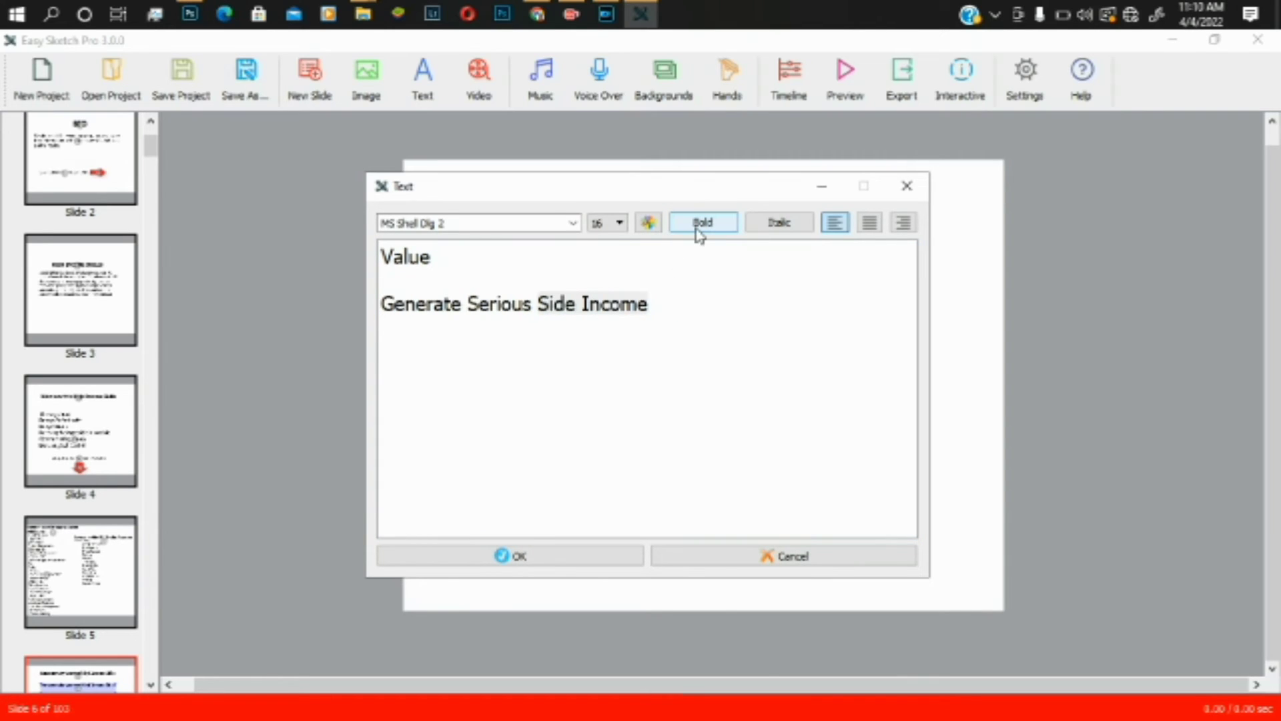
{"action": "left_click", "coordinate": [651, 304]}
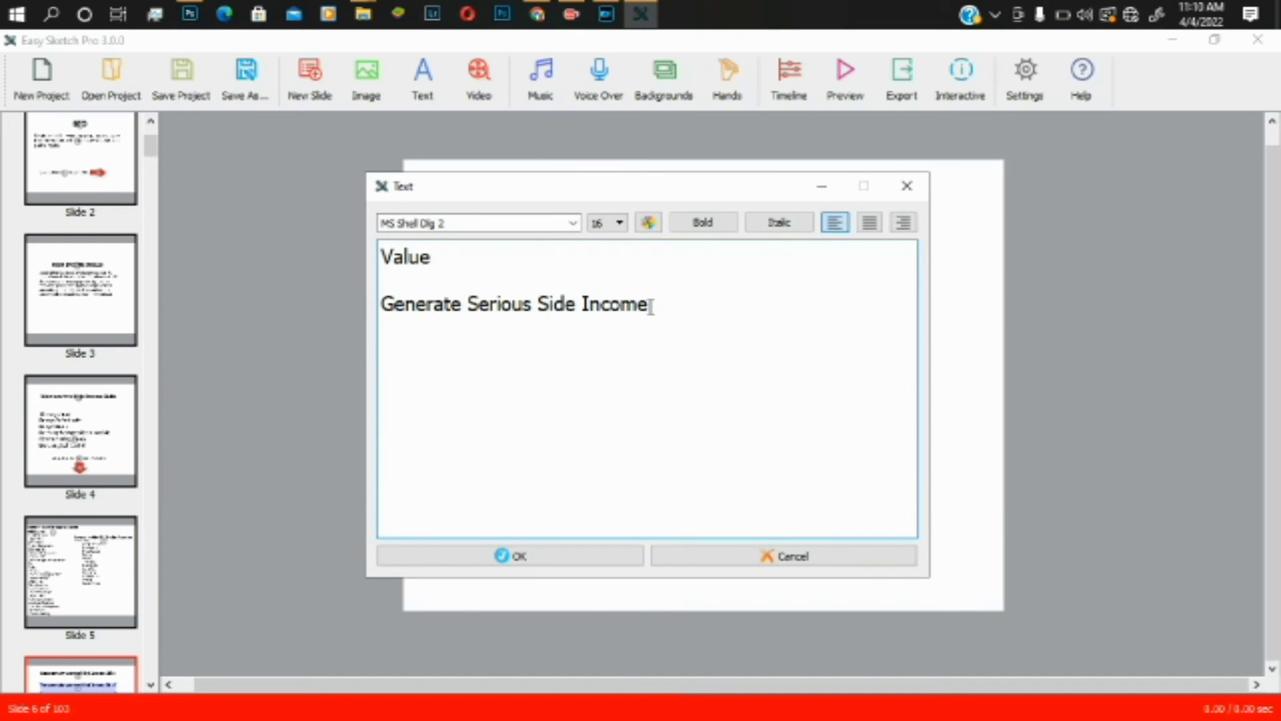
{"action": "type", "text": "Ve"}
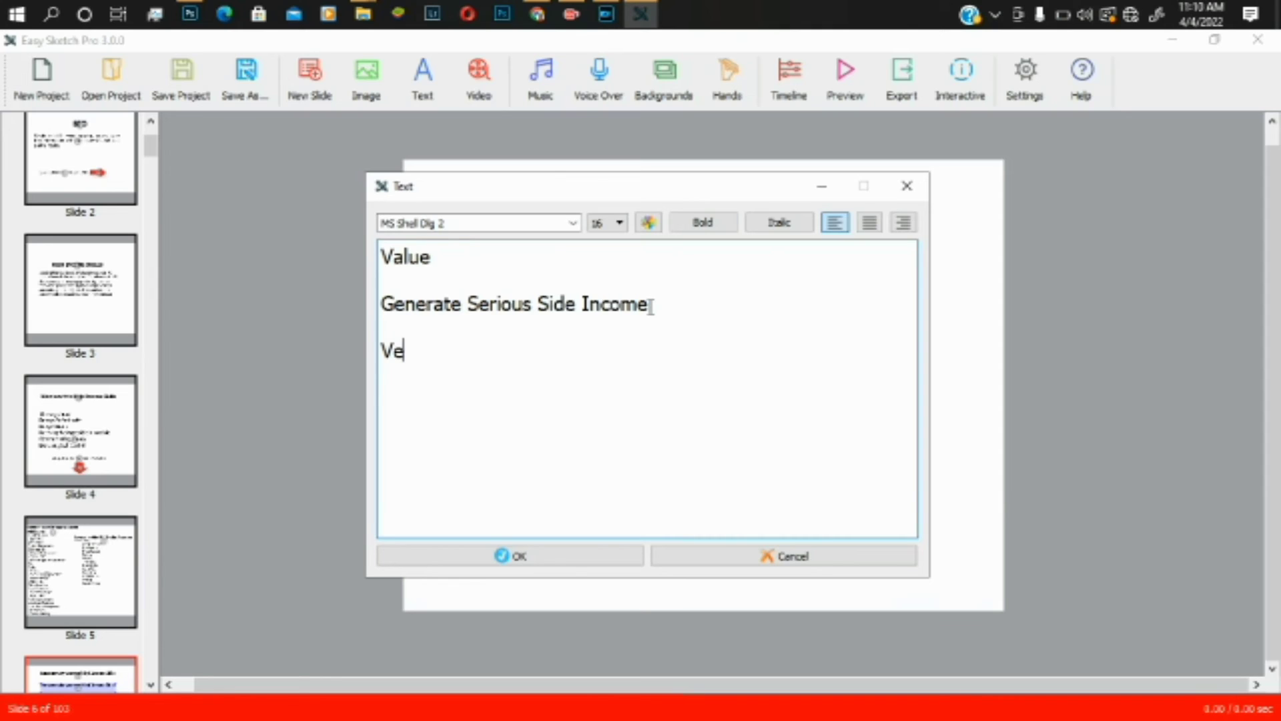